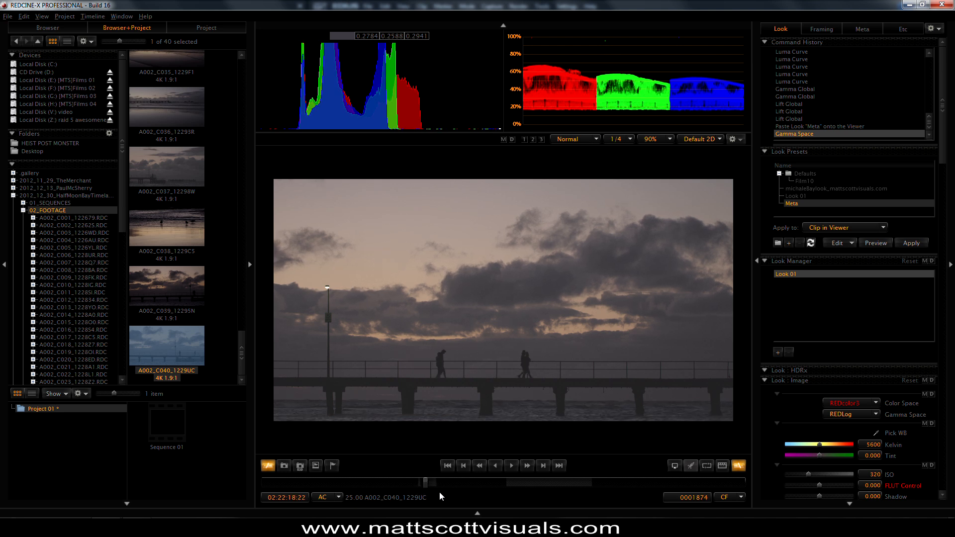
Move clip A002_C040_1229UC to timecode 02:22:22:18 and raise its saturation to 1.488.
{"action": "left_click_drag", "start_coordinate": [429, 485], "coordinate": [513, 494]}
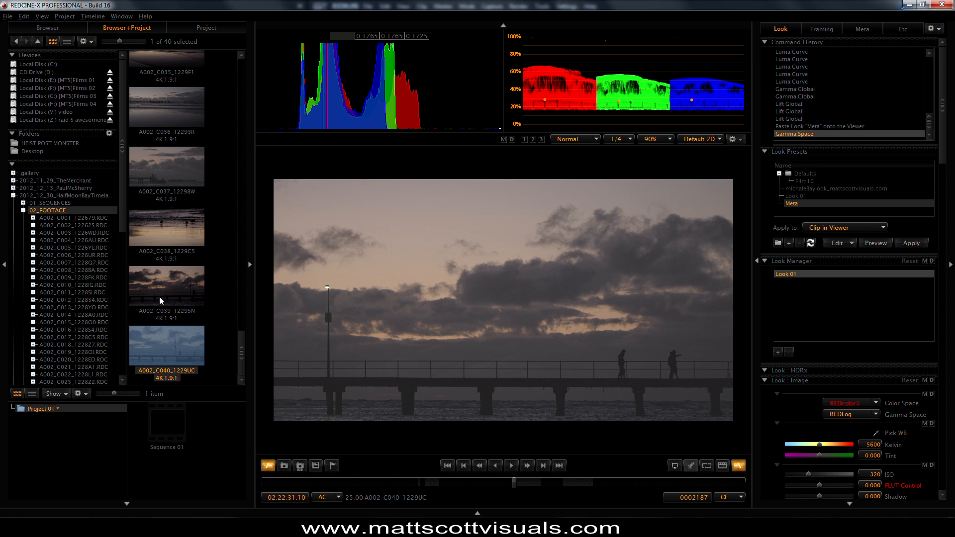
{"action": "left_click_drag", "start_coordinate": [526, 483], "coordinate": [452, 488]}
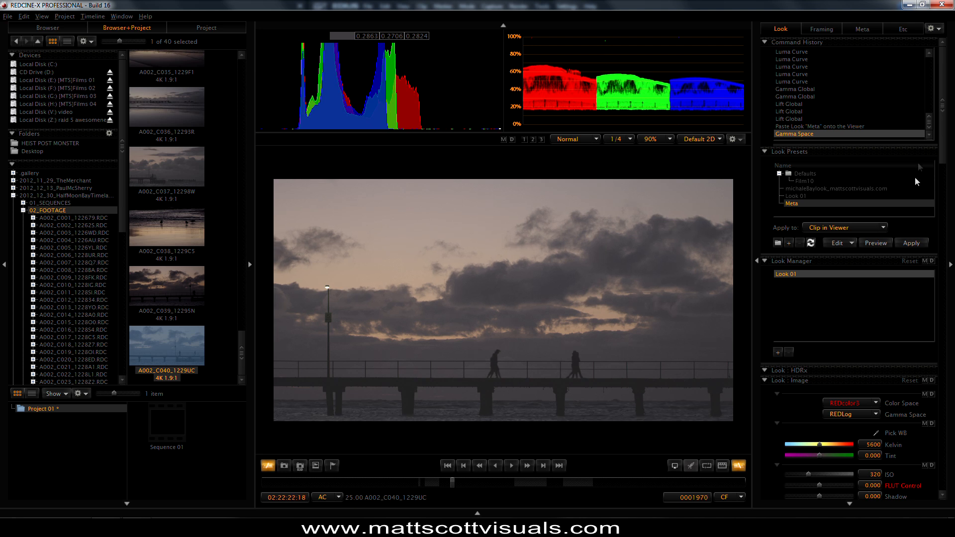
{"action": "left_click_drag", "start_coordinate": [943, 135], "coordinate": [942, 223]}
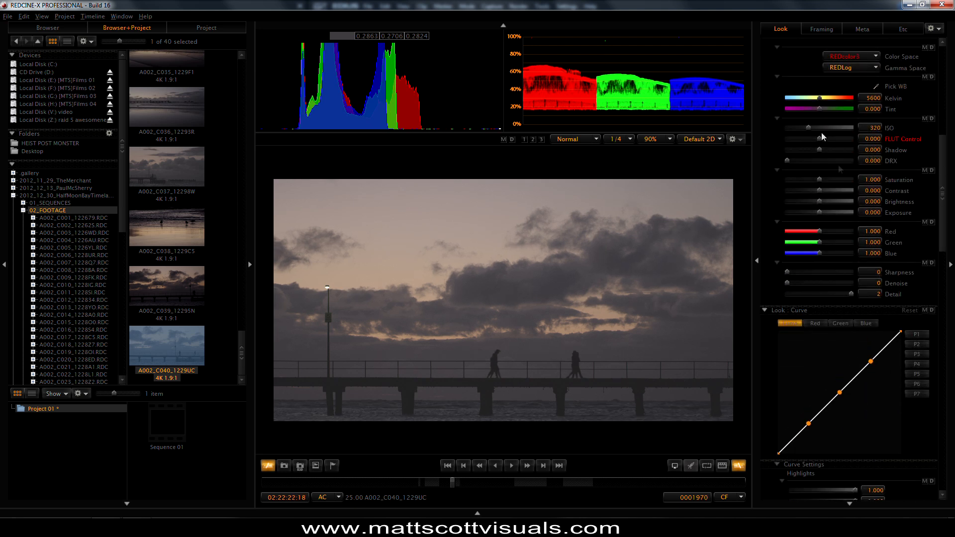
{"action": "left_click_drag", "start_coordinate": [819, 183], "coordinate": [835, 183]}
Shape the luma curve for contrast: shadows 0.184/0.000, darks 0.280/0.208, midtones 0.476/0.524, lights 0.692/0.816.
{"action": "left_click_drag", "start_coordinate": [942, 194], "coordinate": [942, 221]}
{"action": "mouse_move", "coordinate": [802, 319]}
{"action": "left_mouse_down"}
{"action": "mouse_move", "coordinate": [813, 318]}
{"action": "mouse_move", "coordinate": [789, 343]}
{"action": "mouse_move", "coordinate": [821, 318]}
{"action": "left_mouse_up"}
{"action": "left_click_drag", "start_coordinate": [840, 282], "coordinate": [836, 280]}
{"action": "mouse_move", "coordinate": [871, 251]}
{"action": "left_mouse_down"}
{"action": "mouse_move", "coordinate": [866, 258]}
{"action": "mouse_move", "coordinate": [863, 243]}
{"action": "left_mouse_up"}
{"action": "left_click_drag", "start_coordinate": [820, 319], "coordinate": [811, 318]}
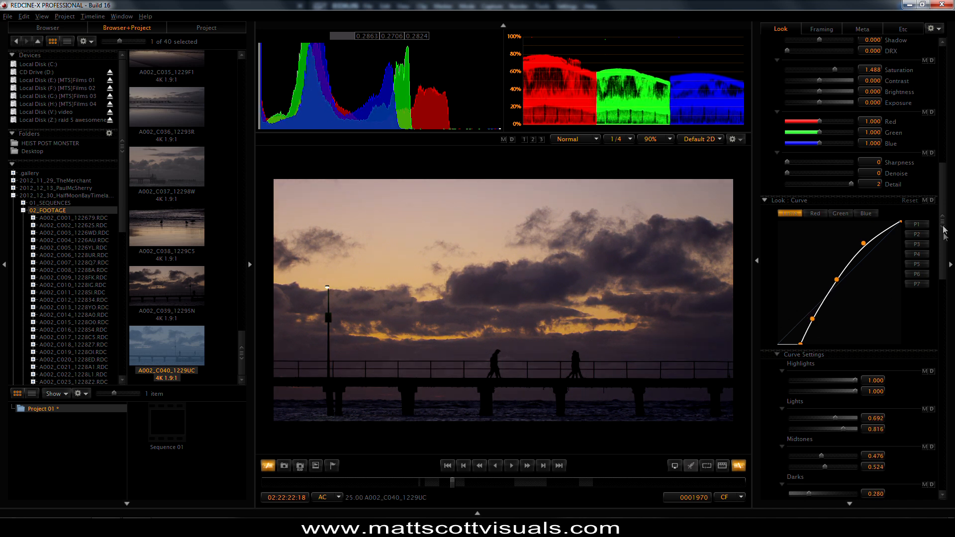
Shift the gamma colour wheel slightly towards red and raise the red curve's midtone point to 0.432/0.600.
{"action": "left_click_drag", "start_coordinate": [943, 229], "coordinate": [940, 315]}
{"action": "left_click_drag", "start_coordinate": [821, 288], "coordinate": [818, 282]}
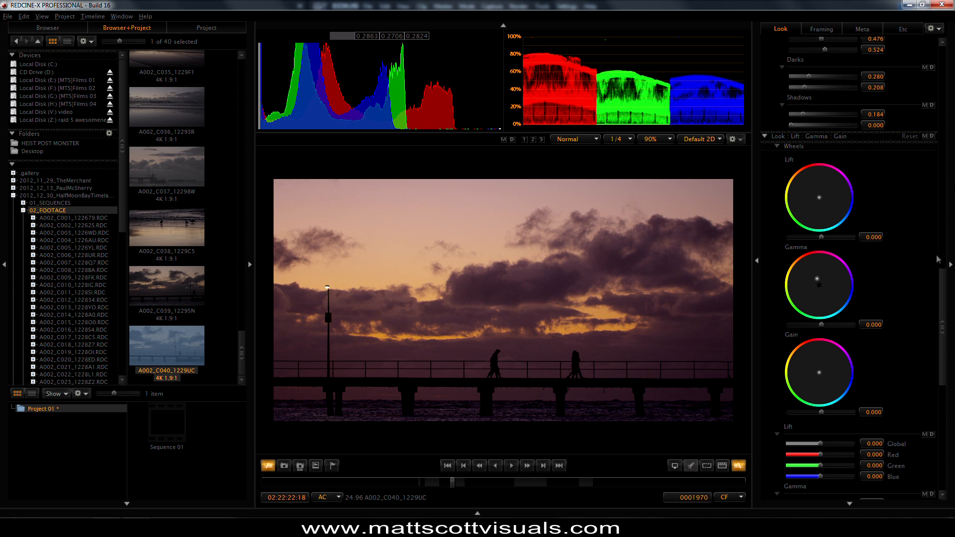
{"action": "left_click_drag", "start_coordinate": [942, 328], "coordinate": [942, 248]}
{"action": "left_click", "coordinate": [815, 115]}
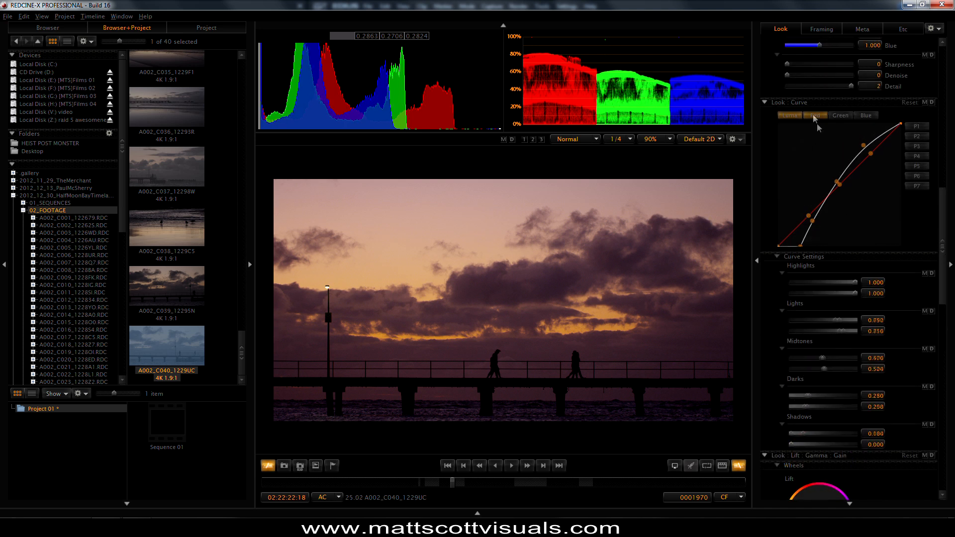
{"action": "left_click_drag", "start_coordinate": [837, 188], "coordinate": [830, 172]}
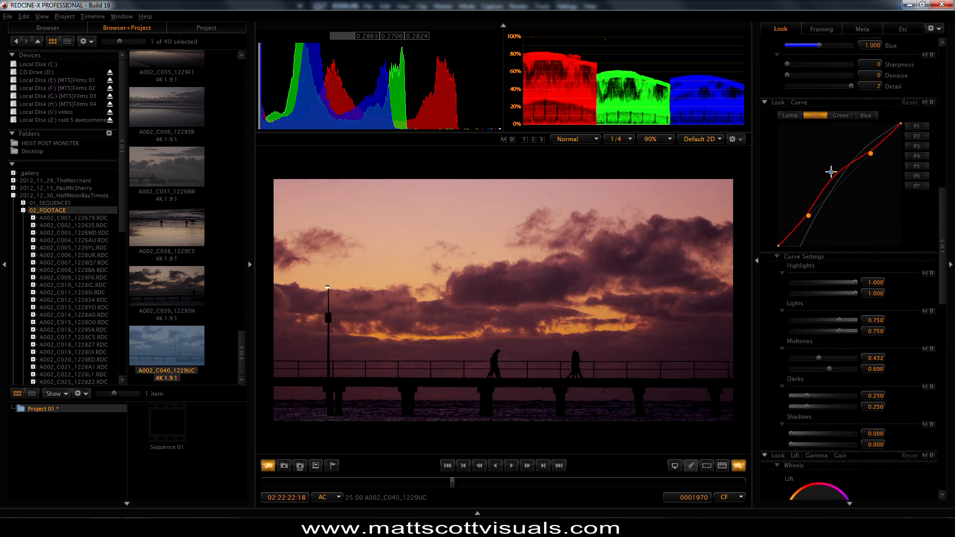
Pull the green curve's midtone and dark points down slightly to strengthen the magenta sunset tint.
{"action": "left_click", "coordinate": [840, 116]}
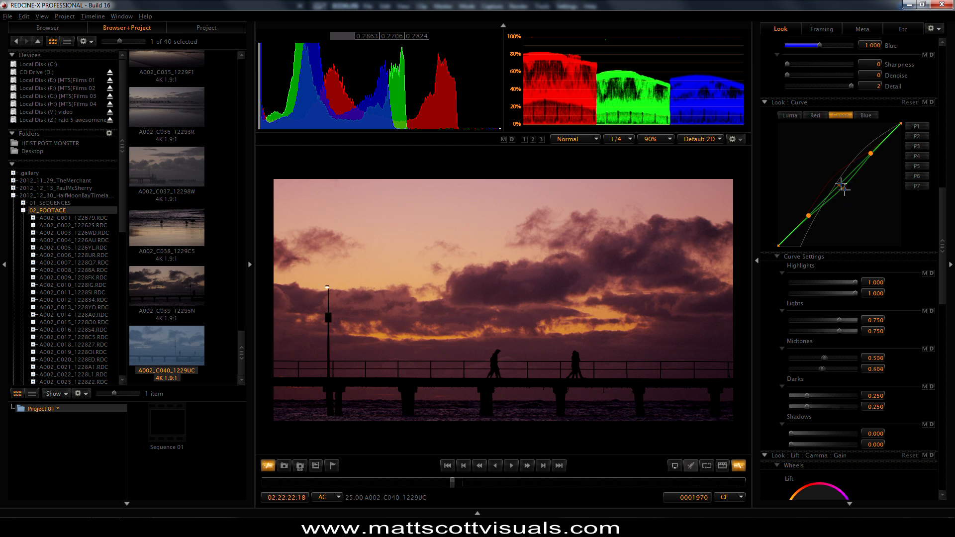
{"action": "left_click_drag", "start_coordinate": [840, 184], "coordinate": [844, 187]}
{"action": "left_click_drag", "start_coordinate": [808, 216], "coordinate": [807, 218]}
Preview the Meta look preset on the clip in the viewer and compare it with the current grade.
{"action": "left_click_drag", "start_coordinate": [940, 223], "coordinate": [939, 107]}
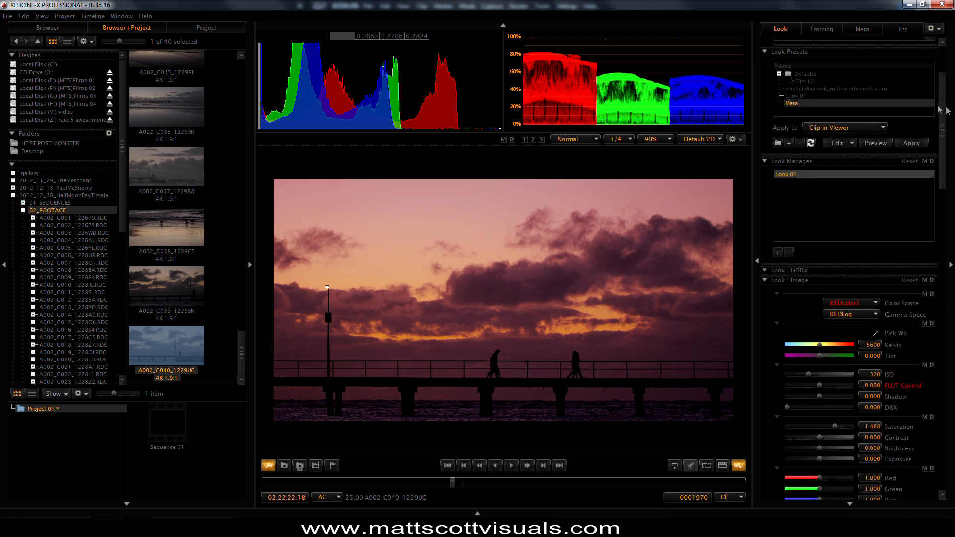
{"action": "left_click", "coordinate": [876, 144]}
{"action": "left_click", "coordinate": [876, 143]}
{"action": "left_click", "coordinate": [877, 143]}
{"action": "left_click", "coordinate": [884, 146]}
{"action": "left_click_drag", "start_coordinate": [944, 188], "coordinate": [946, 203]}
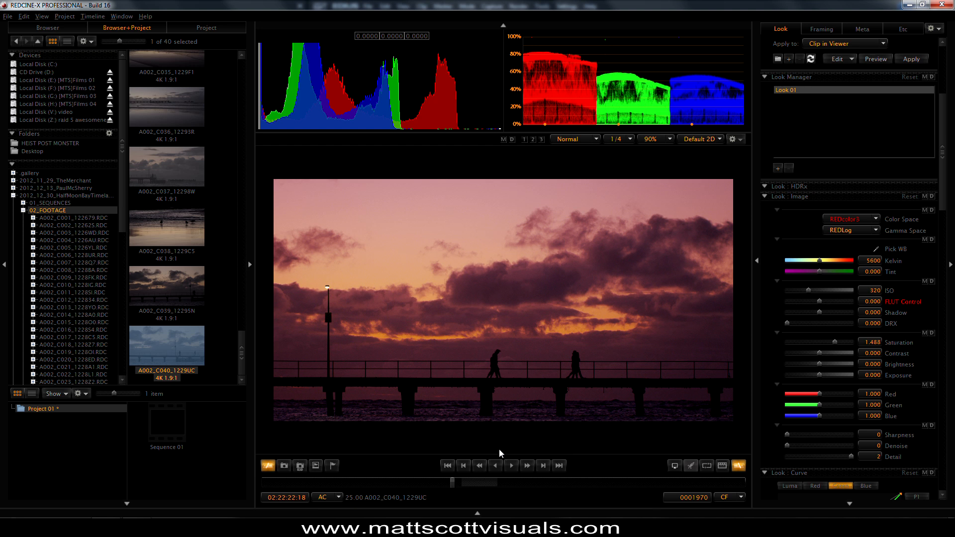
Reload clip A002_C040_1229UC in the viewer and scrub through the pier walk to timecode 02:22:18:06.
{"action": "scroll", "coordinate": [243, 353], "scroll_direction": "up", "scroll_amount": 1}
{"action": "scroll", "coordinate": [241, 353], "scroll_direction": "down", "scroll_amount": 1}
{"action": "left_click", "coordinate": [195, 362]}
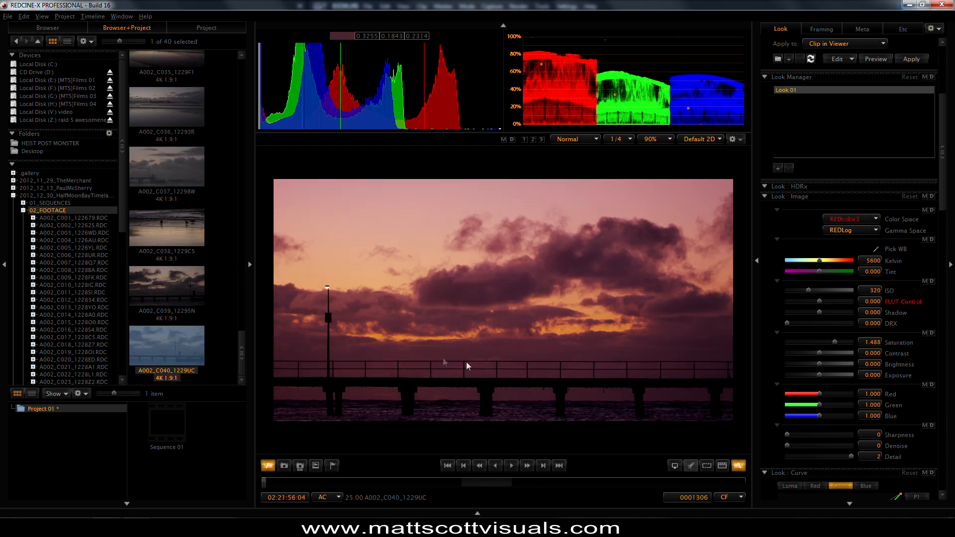
{"action": "left_click_drag", "start_coordinate": [265, 483], "coordinate": [471, 485]}
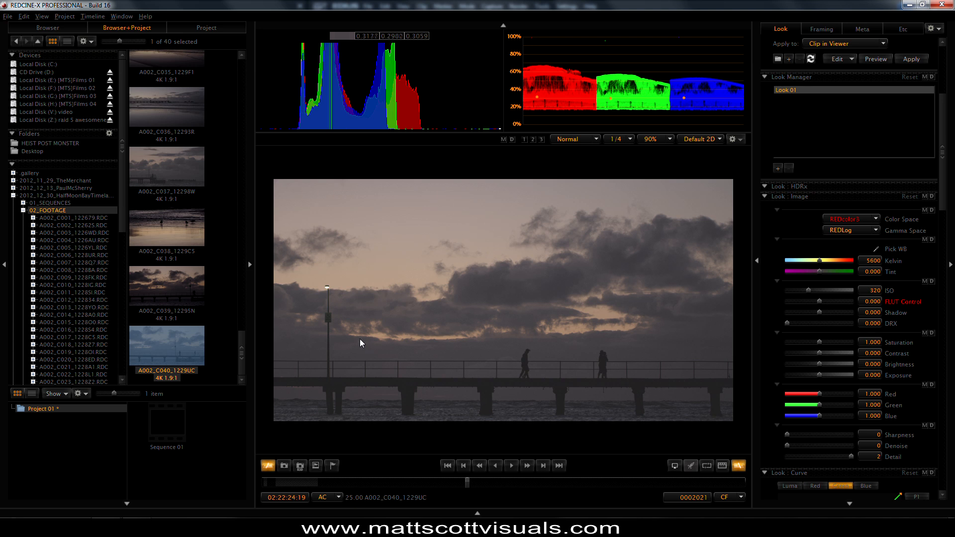
{"action": "left_click_drag", "start_coordinate": [469, 486], "coordinate": [420, 487]}
Open the export settings and set the export source to Clip in Viewer, keeping the unnamed preset.
{"action": "left_click", "coordinate": [8, 16]}
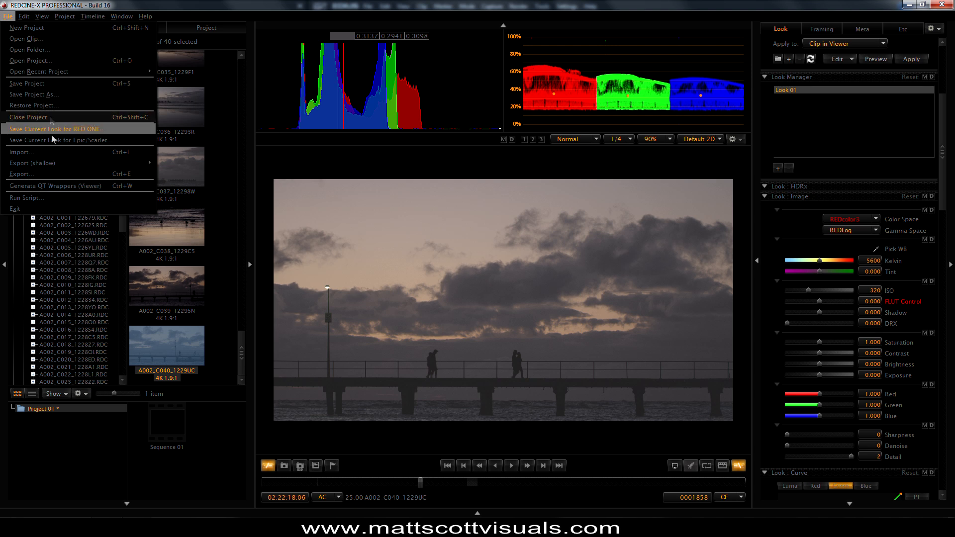
{"action": "key", "text": "Escape"}
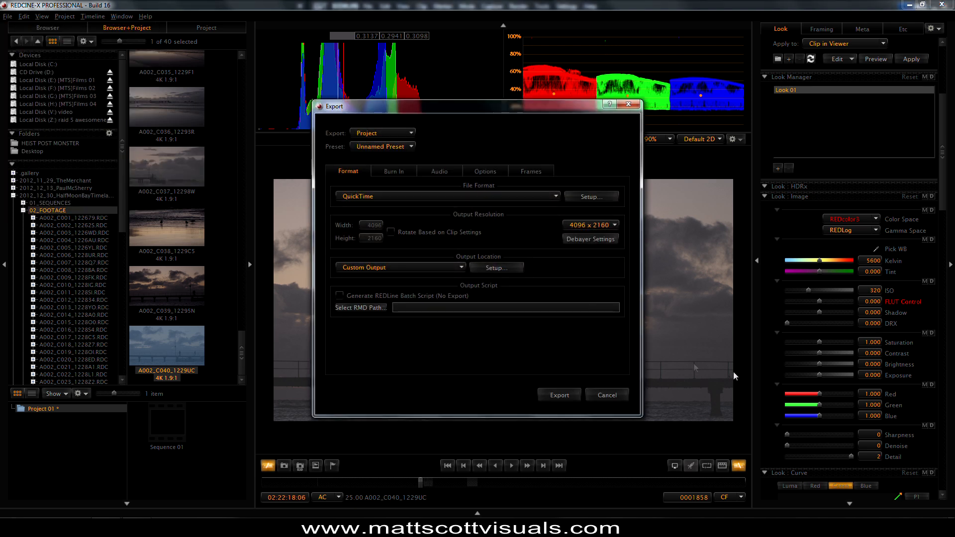
{"action": "left_click", "coordinate": [370, 136]}
{"action": "left_click", "coordinate": [370, 150]}
Set the QuickTime video compression to Canopus HQX with a depth of Millions of Colors+ and accept the settings.
{"action": "left_click", "coordinate": [587, 197]}
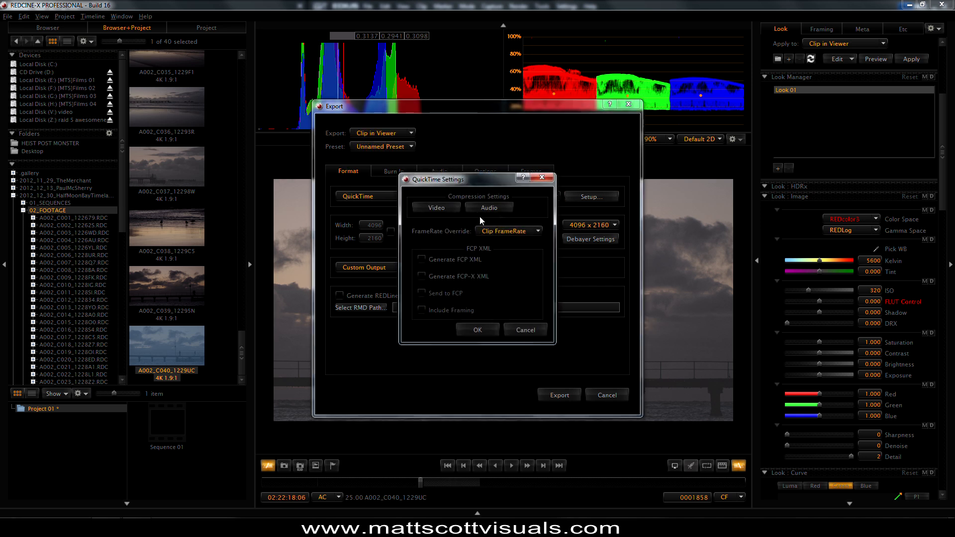
{"action": "left_click", "coordinate": [435, 209]}
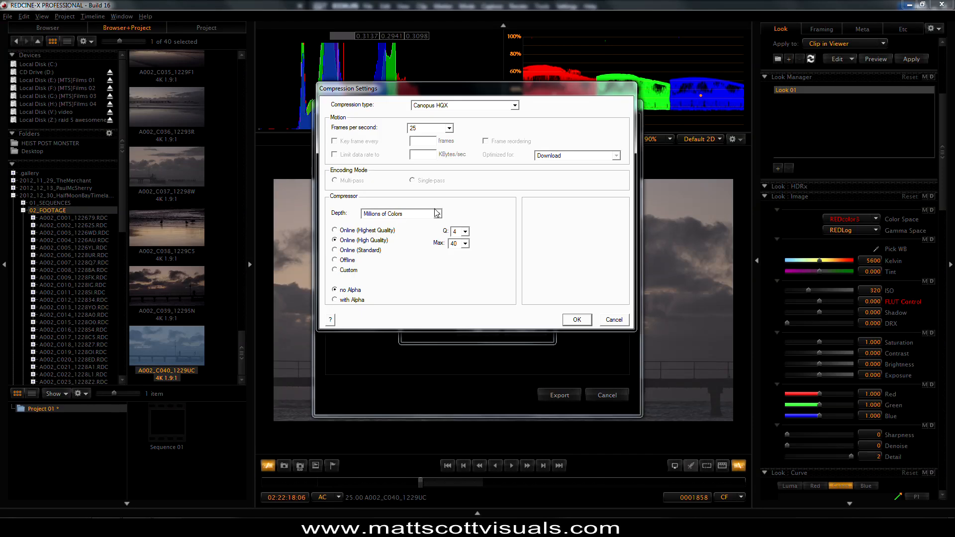
{"action": "left_click", "coordinate": [425, 107]}
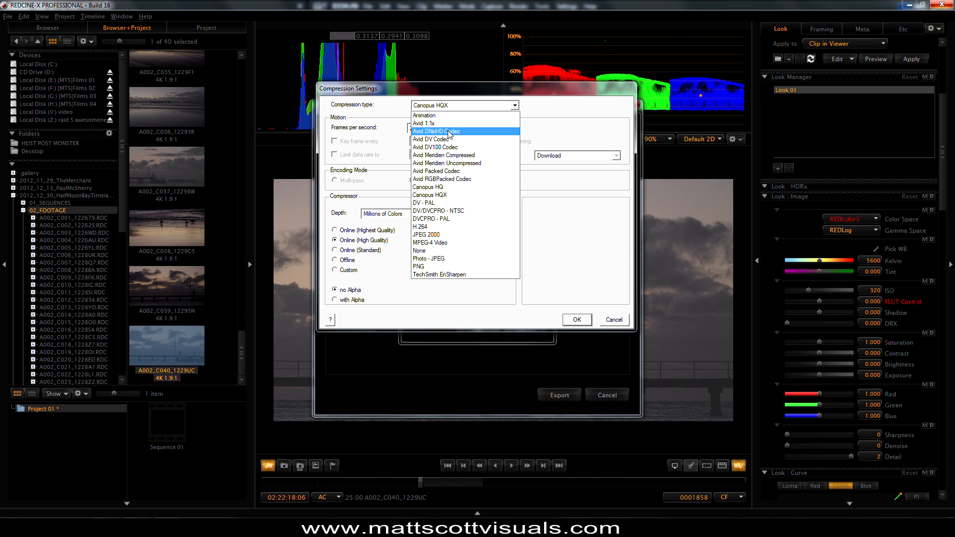
{"action": "left_click", "coordinate": [456, 197]}
{"action": "left_click", "coordinate": [436, 214]}
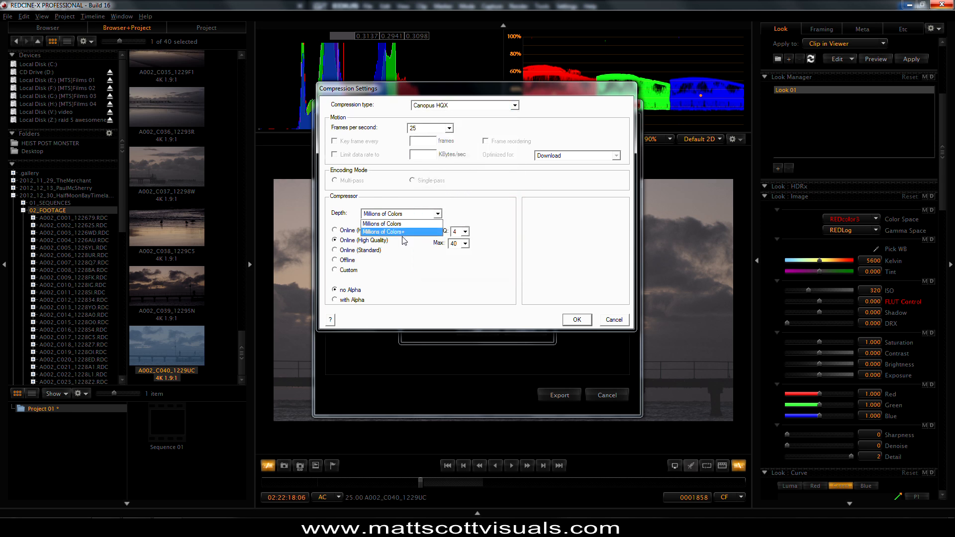
{"action": "left_click", "coordinate": [403, 234]}
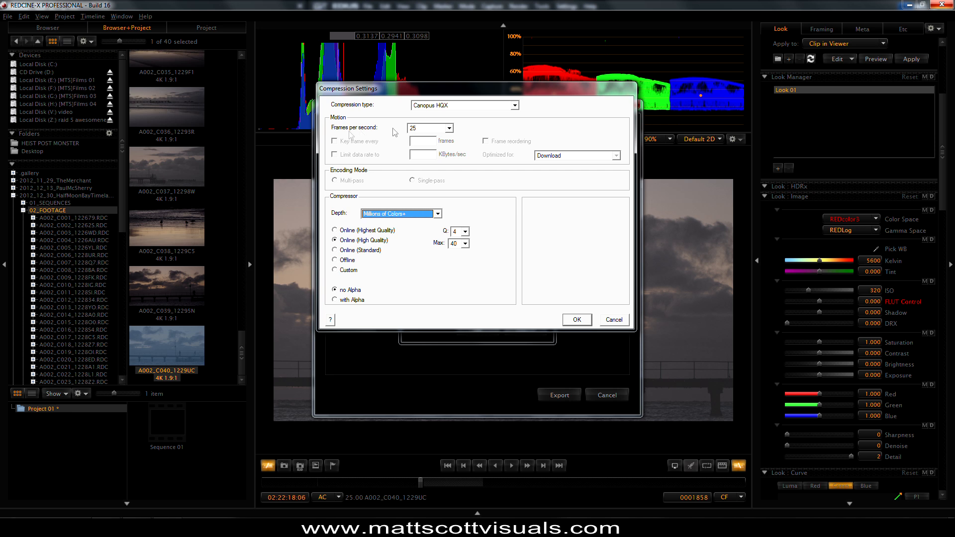
{"action": "left_click", "coordinate": [577, 319]}
{"action": "left_click", "coordinate": [477, 330]}
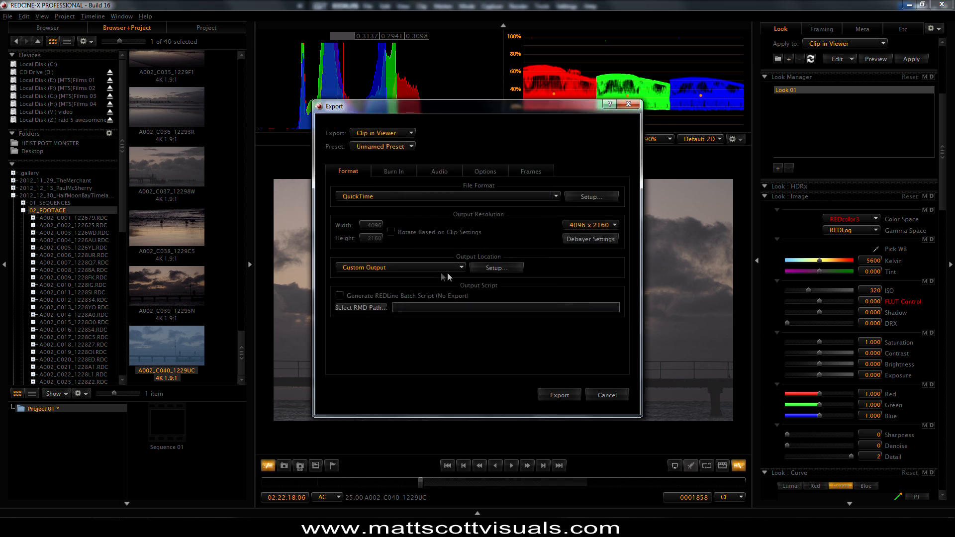
Check the custom output location and start the export of the clip in the viewer.
{"action": "left_click", "coordinate": [437, 269]}
{"action": "left_click", "coordinate": [603, 304]}
{"action": "left_click", "coordinate": [561, 397]}
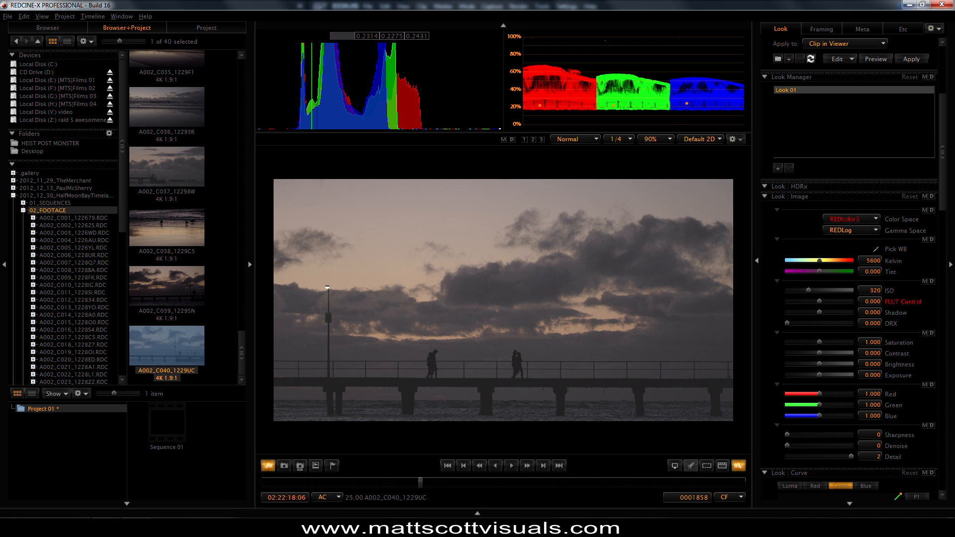
Switch to EDIUS and select the footage folder in the project bin.
{"action": "mouse_move", "coordinate": [106, 527]}
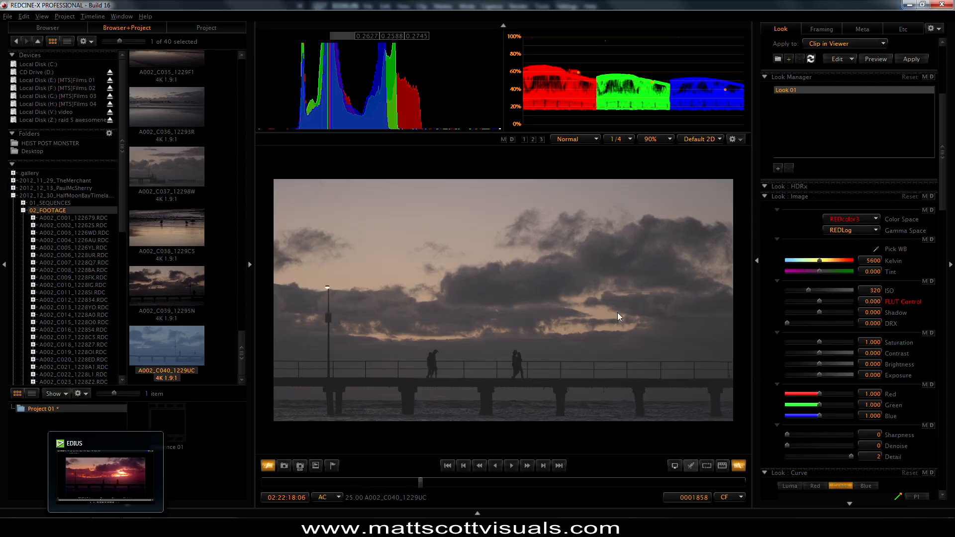
{"action": "left_click", "coordinate": [105, 527]}
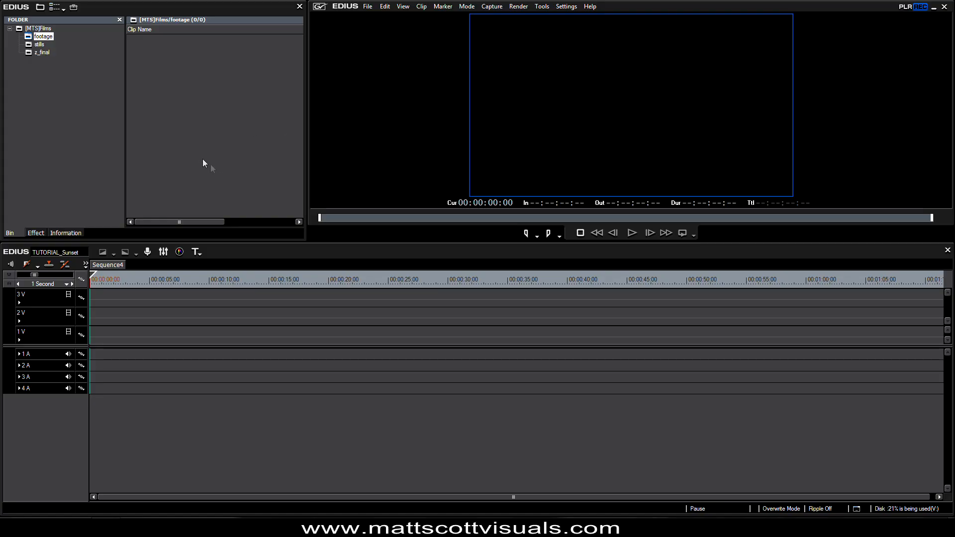
{"action": "left_click", "coordinate": [193, 99]}
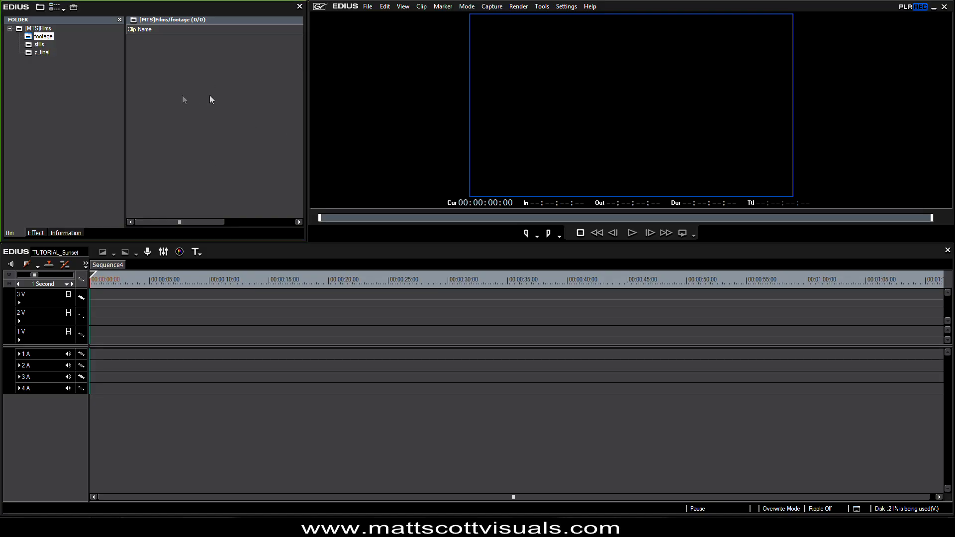
{"action": "left_click", "coordinate": [41, 43]}
{"action": "left_click", "coordinate": [42, 37]}
Add the clip file walkingpier_10bit to the footage folder of the bin.
{"action": "right_click", "coordinate": [169, 56]}
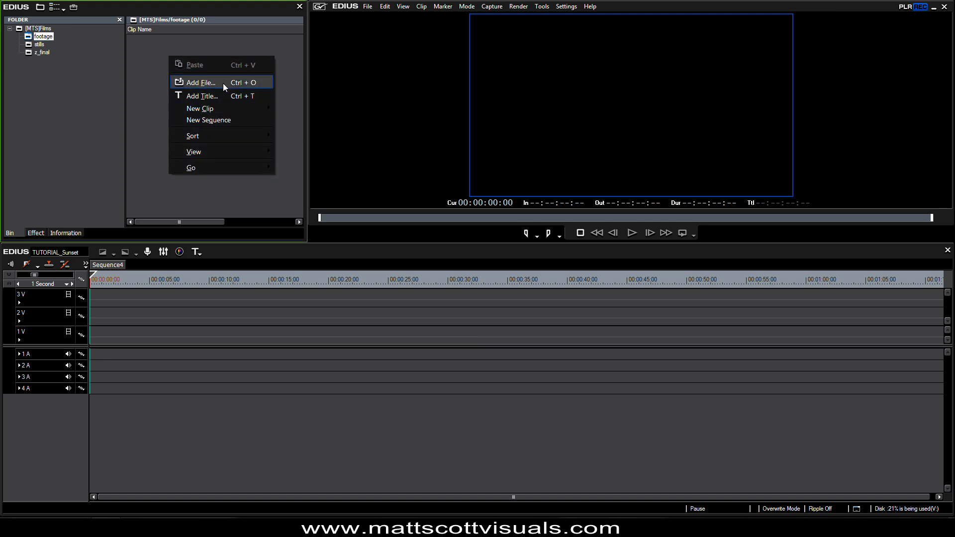
{"action": "left_click", "coordinate": [223, 82]}
{"action": "left_click", "coordinate": [195, 20]}
{"action": "left_click", "coordinate": [194, 20]}
{"action": "left_click", "coordinate": [158, 75]}
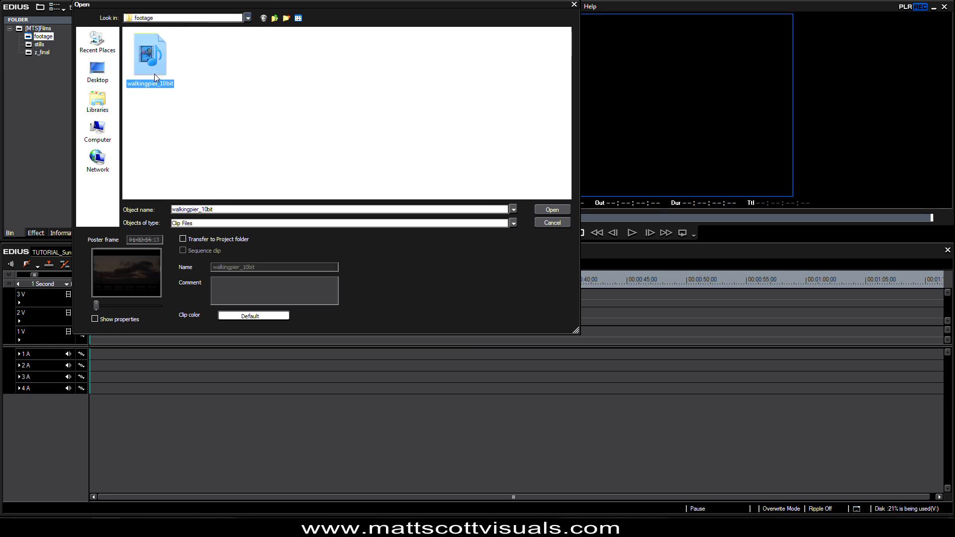
{"action": "left_click", "coordinate": [552, 210]}
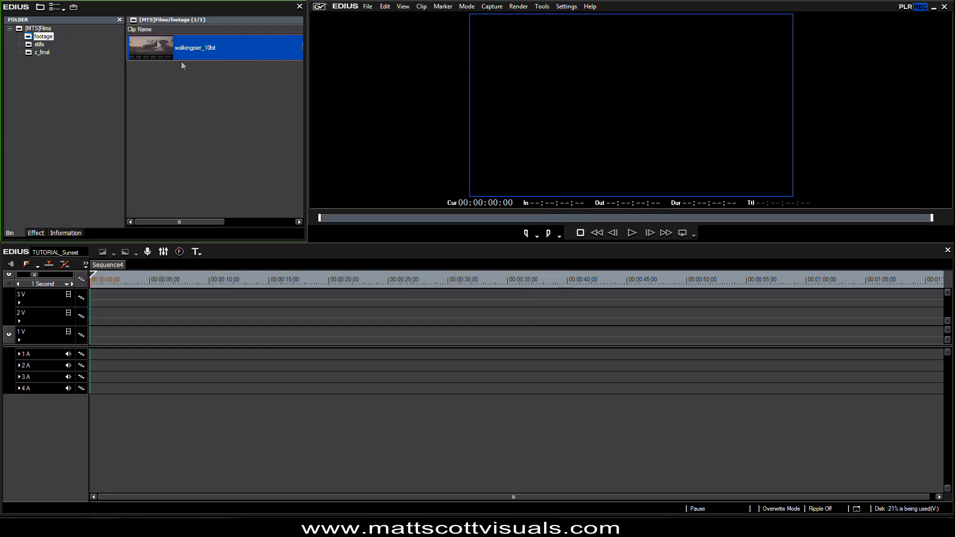
Place walkingpier_10bit on video track 1 V at the sequence start and move the playhead to 00:00:18:09.
{"action": "left_click_drag", "start_coordinate": [151, 49], "coordinate": [74, 337]}
{"action": "left_click_drag", "start_coordinate": [137, 281], "coordinate": [310, 300]}
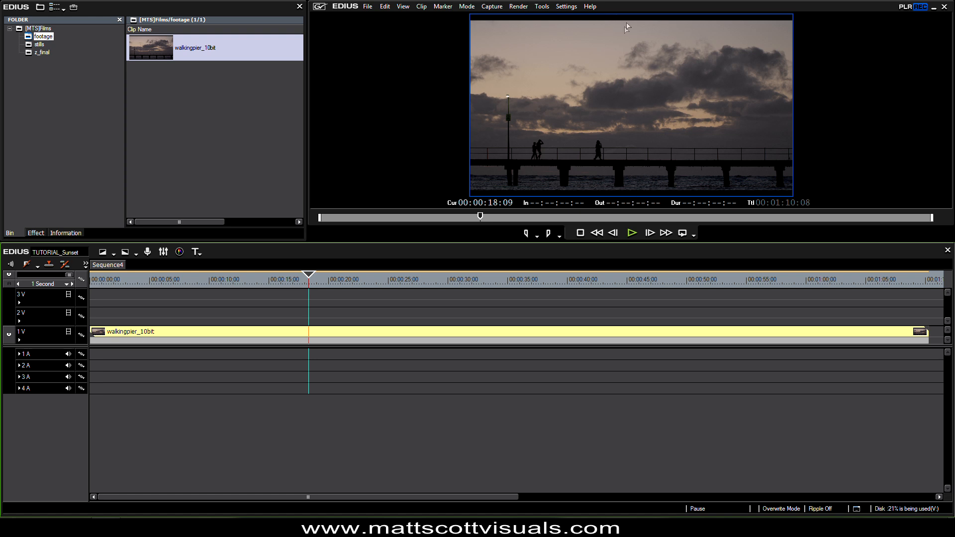
Open the Layouter settings of the walkingpier_10bit clip on the timeline.
{"action": "left_click", "coordinate": [238, 337]}
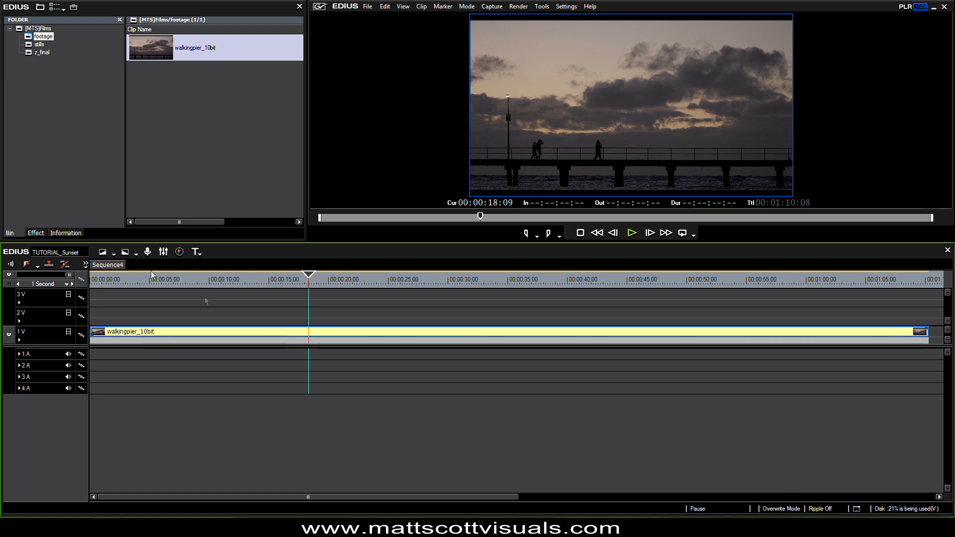
{"action": "left_click", "coordinate": [62, 233]}
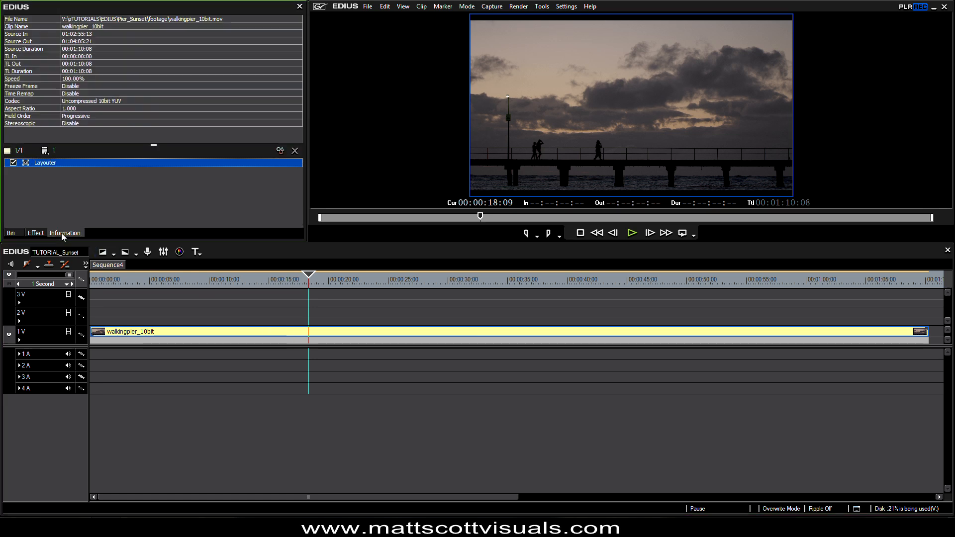
{"action": "double_click", "coordinate": [45, 164]}
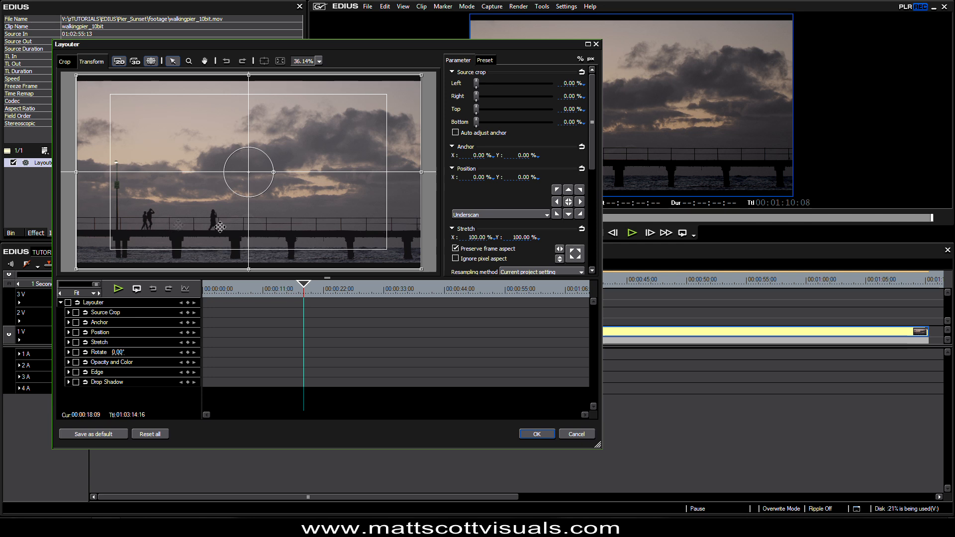
Try rotating the clip about -37.65°, stretching it to about 142% and shifting it, and restore the Default layout preset.
{"action": "left_click_drag", "start_coordinate": [273, 172], "coordinate": [356, 221]}
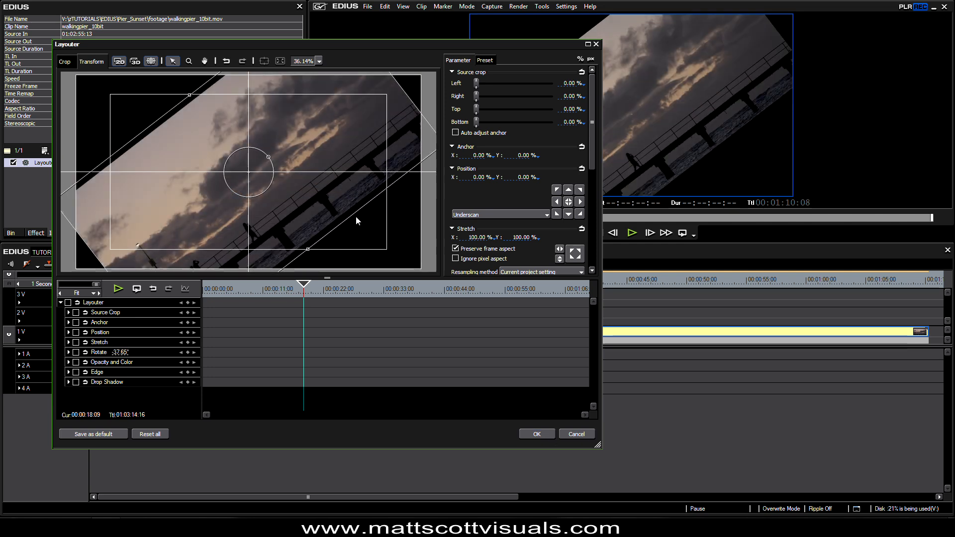
{"action": "left_click_drag", "start_coordinate": [307, 250], "coordinate": [332, 280]}
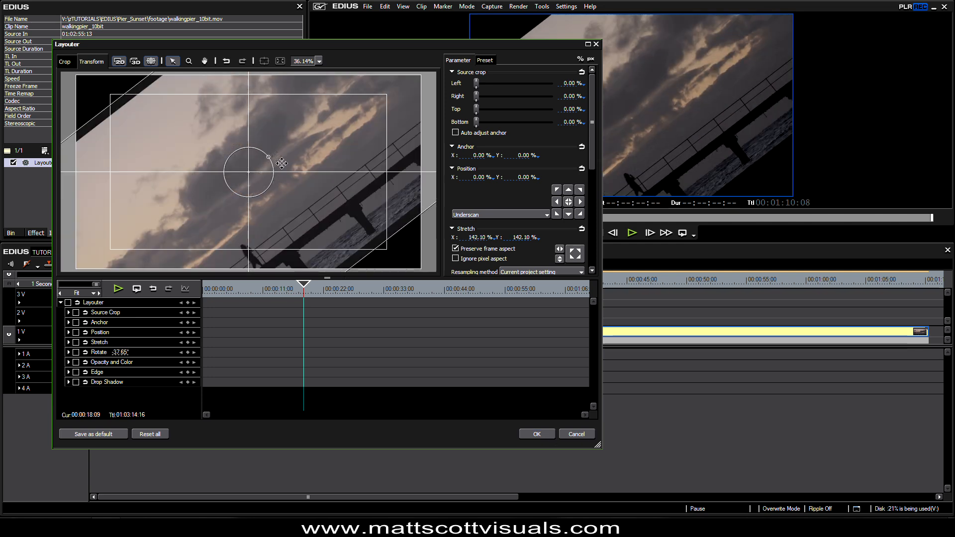
{"action": "left_click_drag", "start_coordinate": [305, 177], "coordinate": [355, 198]}
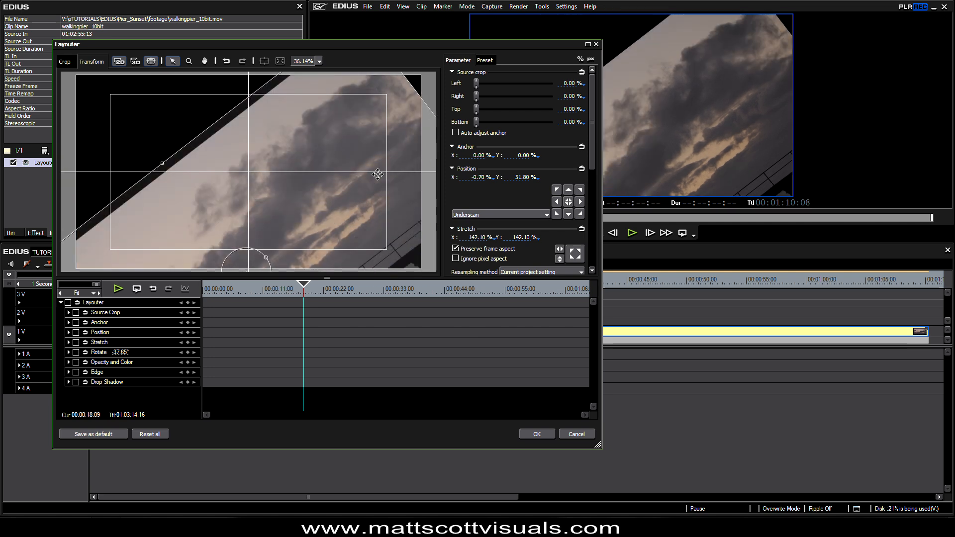
{"action": "left_click_drag", "start_coordinate": [406, 160], "coordinate": [398, 149]}
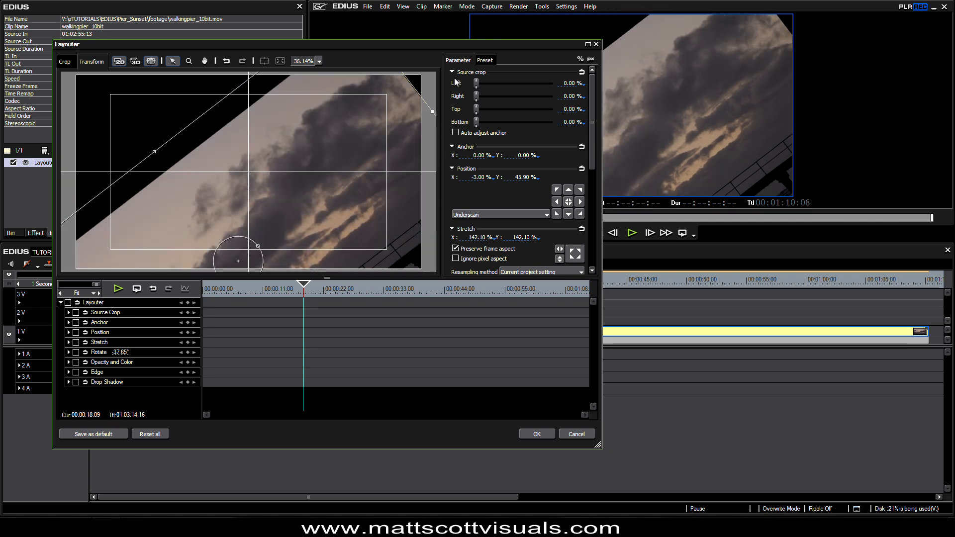
{"action": "left_click", "coordinate": [486, 62]}
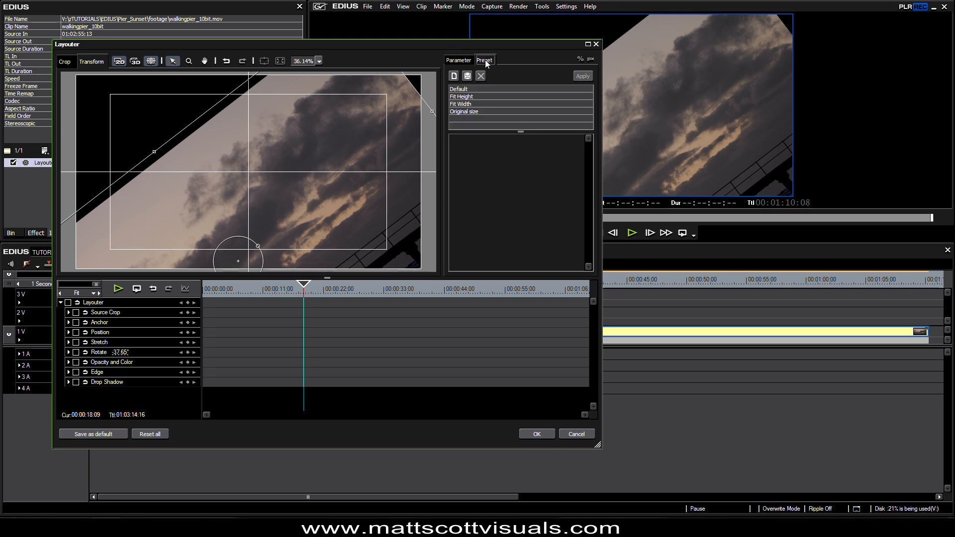
{"action": "double_click", "coordinate": [465, 89]}
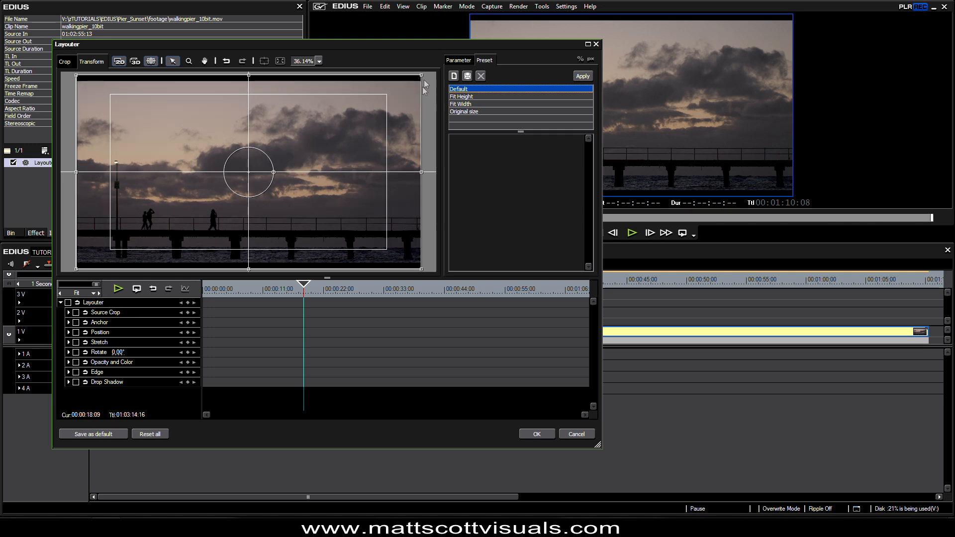
Scale the clip up slightly until it covers the black bars, apply the layout, and move the playhead to 00:00:15:14.
{"action": "left_click_drag", "start_coordinate": [422, 76], "coordinate": [434, 73]}
{"action": "left_click_drag", "start_coordinate": [430, 175], "coordinate": [439, 174]}
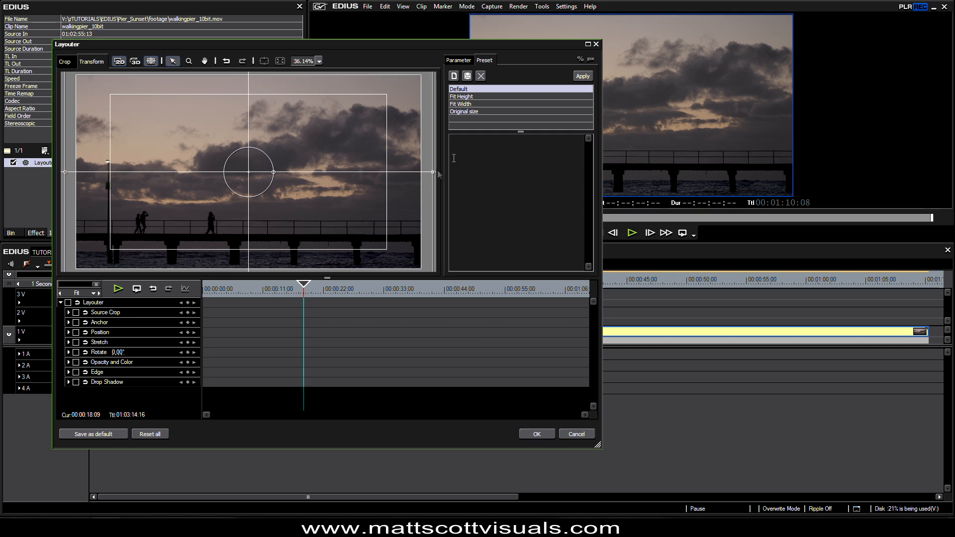
{"action": "left_click", "coordinate": [537, 434]}
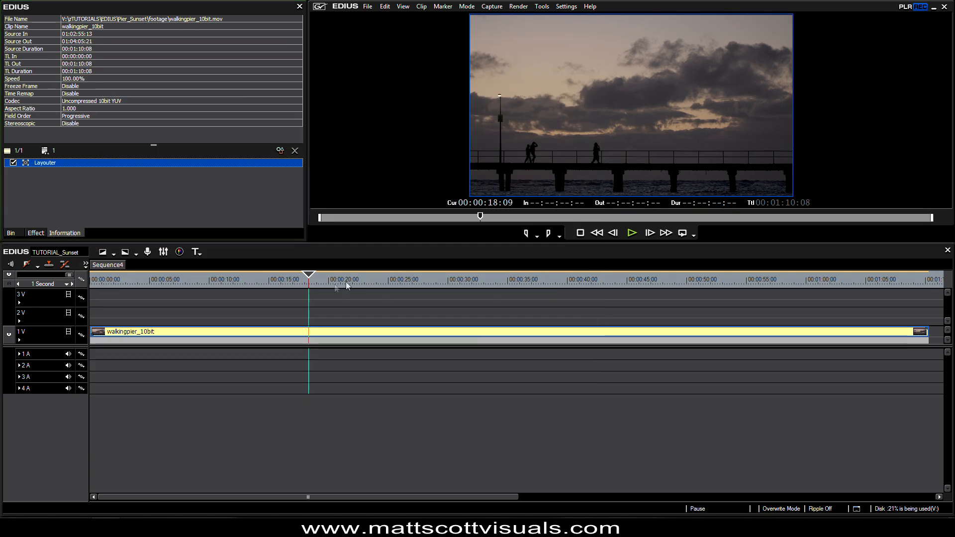
{"action": "left_click", "coordinate": [588, 279]}
{"action": "left_click_drag", "start_coordinate": [603, 298], "coordinate": [277, 297]}
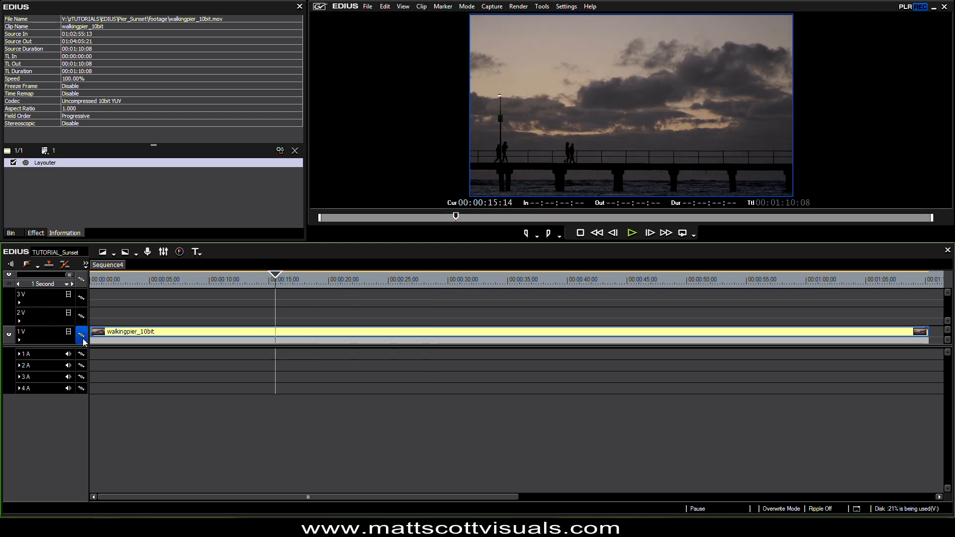
Duplicate the topmost empty video track twice to make five video tracks, and move the playhead to 00:00:17:07.
{"action": "right_click", "coordinate": [44, 296]}
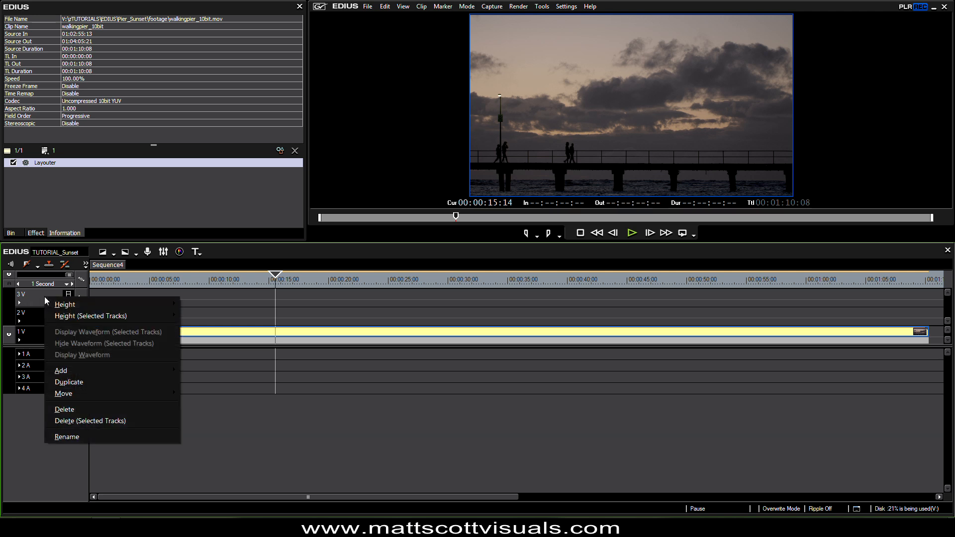
{"action": "left_click", "coordinate": [88, 382]}
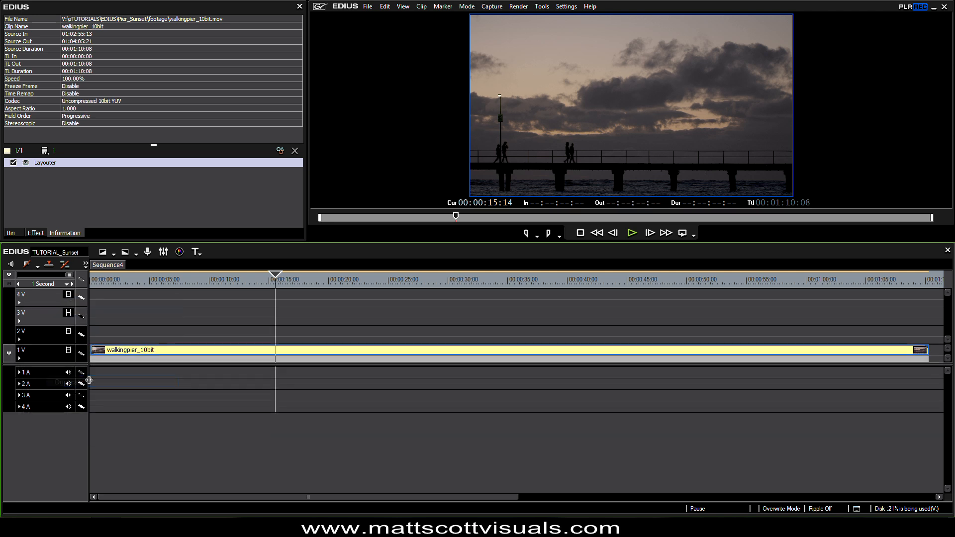
{"action": "right_click", "coordinate": [47, 299]}
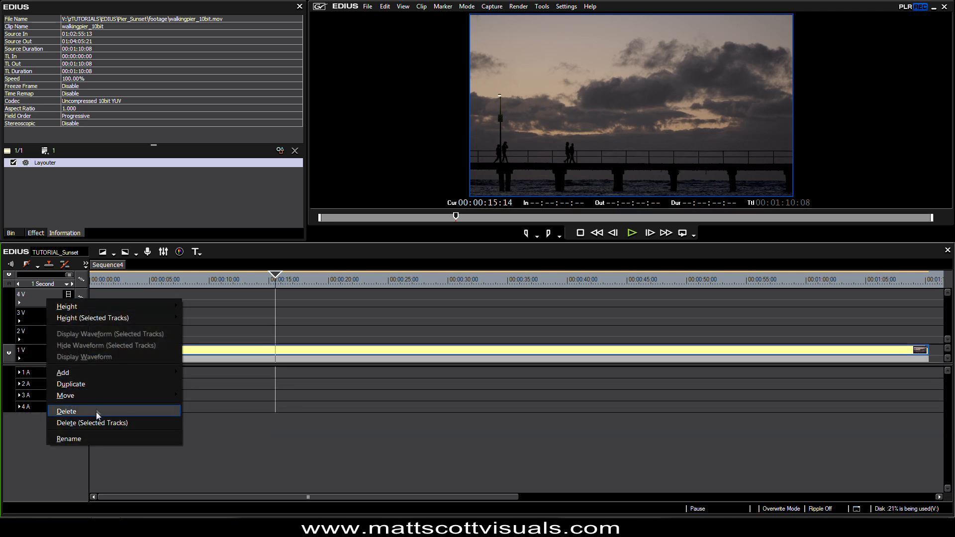
{"action": "left_click", "coordinate": [93, 383]}
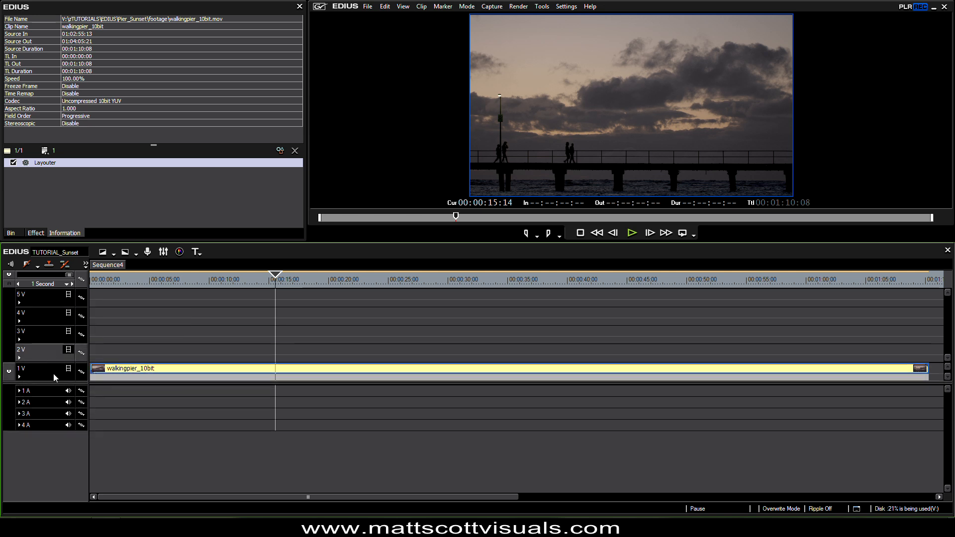
{"action": "left_click_drag", "start_coordinate": [247, 281], "coordinate": [340, 289]}
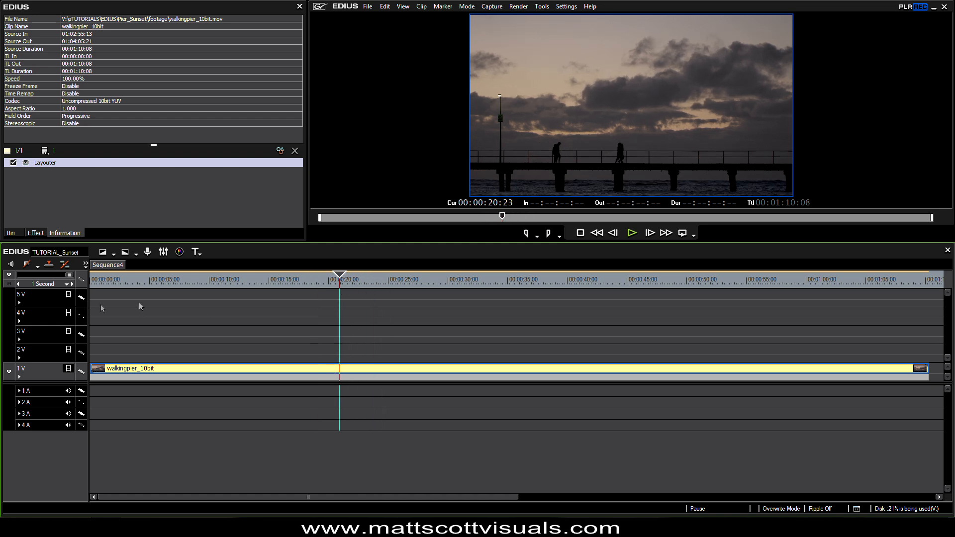
{"action": "left_click_drag", "start_coordinate": [304, 287], "coordinate": [297, 288]}
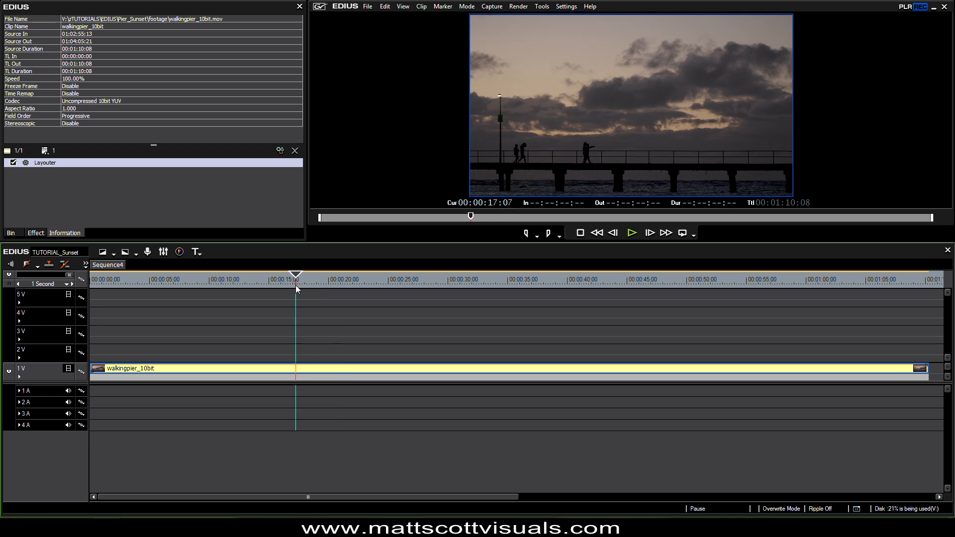
Rename video track 1, which holds the pier clip, to BACKGROUND.
{"action": "right_click", "coordinate": [34, 371]}
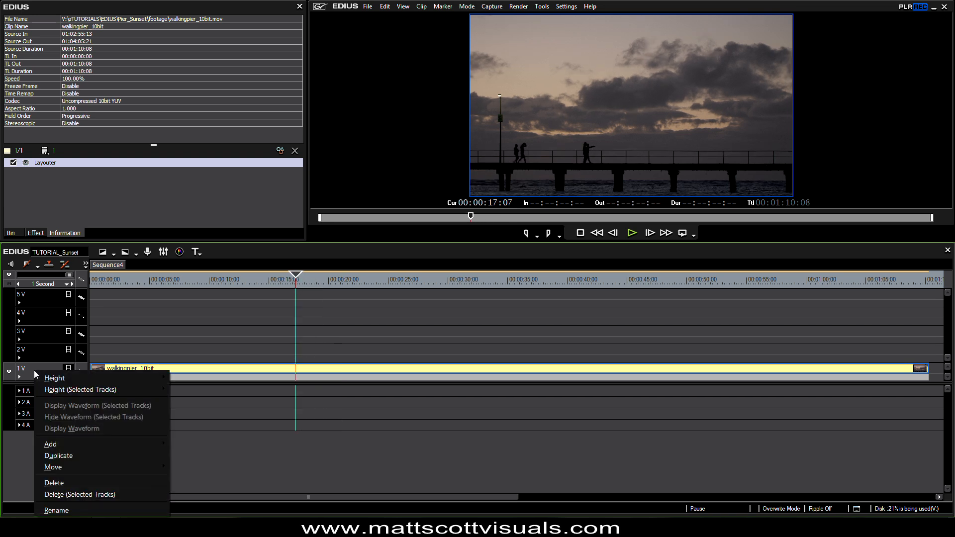
{"action": "left_click", "coordinate": [87, 510]}
{"action": "type", "text": "BACKGROUND"}
{"action": "key", "text": "Return"}
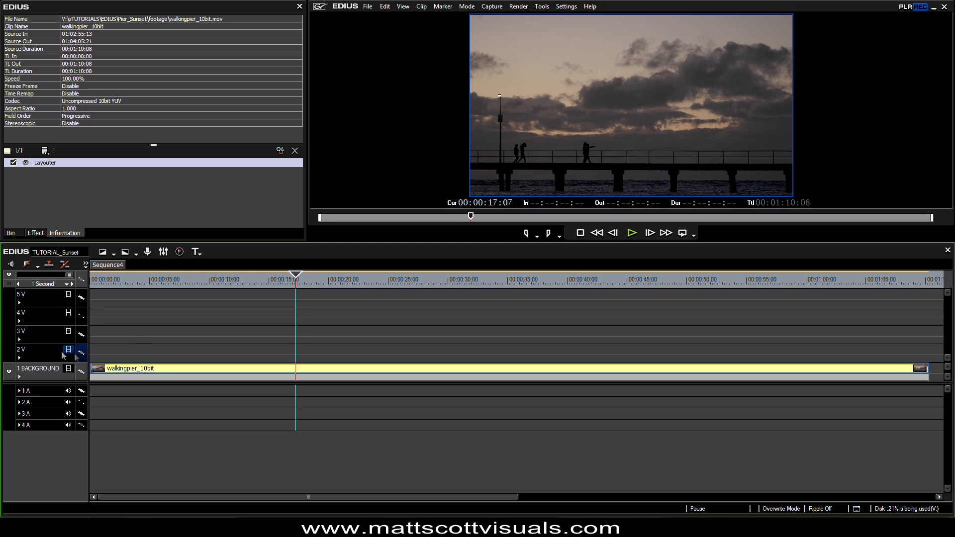
Rename video track 2 to SUN KEY.
{"action": "left_click", "coordinate": [39, 353]}
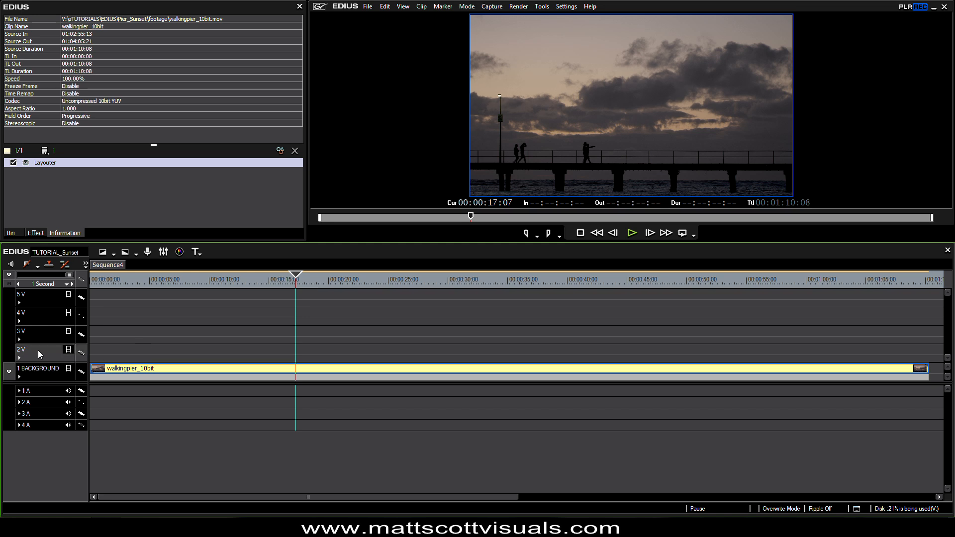
{"action": "right_click", "coordinate": [38, 351]}
{"action": "left_click", "coordinate": [106, 490]}
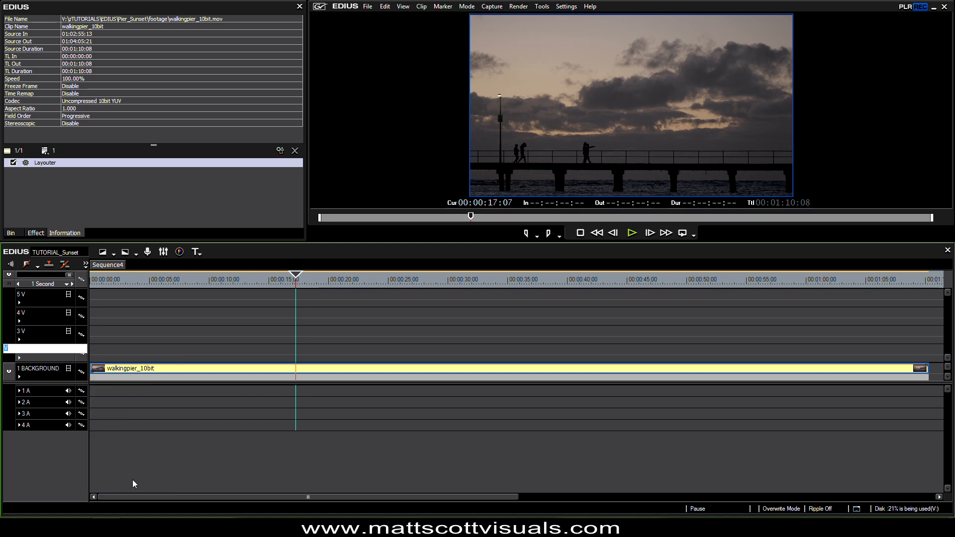
{"action": "type", "text": "SUN KEY"}
{"action": "key", "text": "Return"}
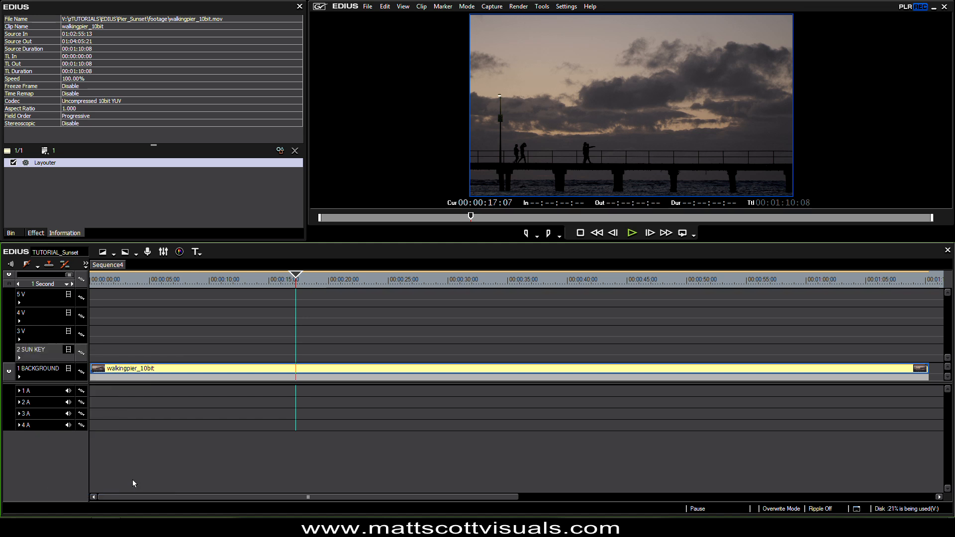
Rename video track 3 to SUN.
{"action": "right_click", "coordinate": [45, 334]}
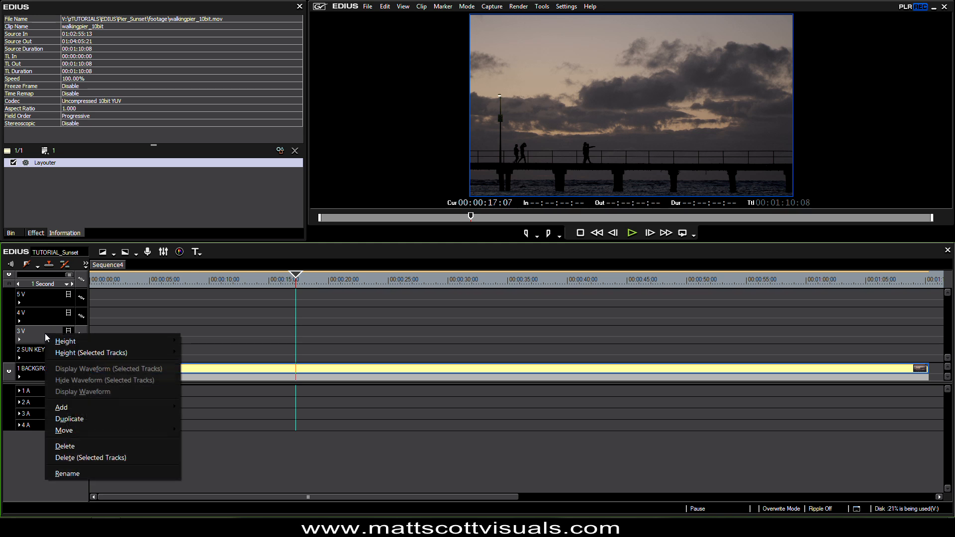
{"action": "left_click", "coordinate": [96, 477]}
{"action": "type", "text": "S"}
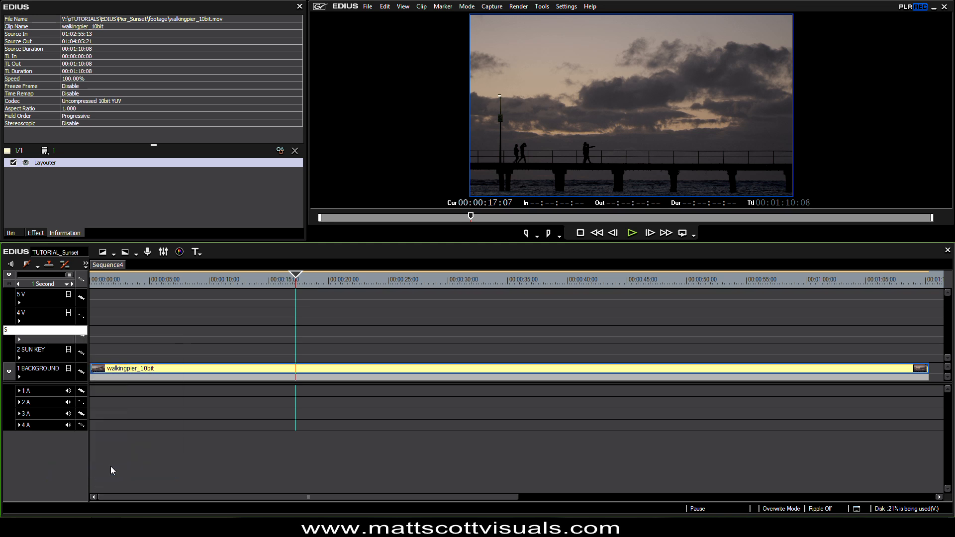
{"action": "type", "text": "UN"}
{"action": "key", "text": "Return"}
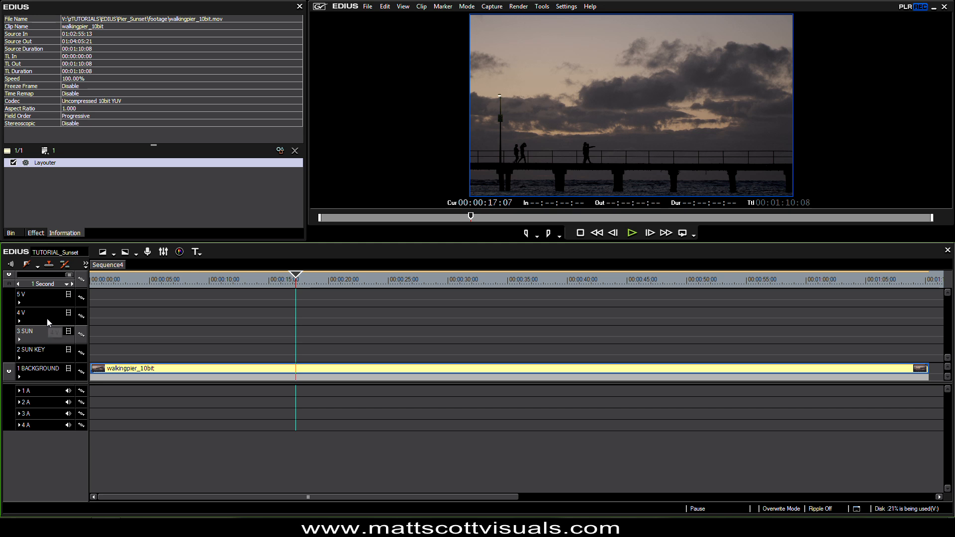
Rename video track 4 to CLOUDS and move the playhead to 00:00:17:04.
{"action": "right_click", "coordinate": [41, 314]}
{"action": "left_click", "coordinate": [98, 453]}
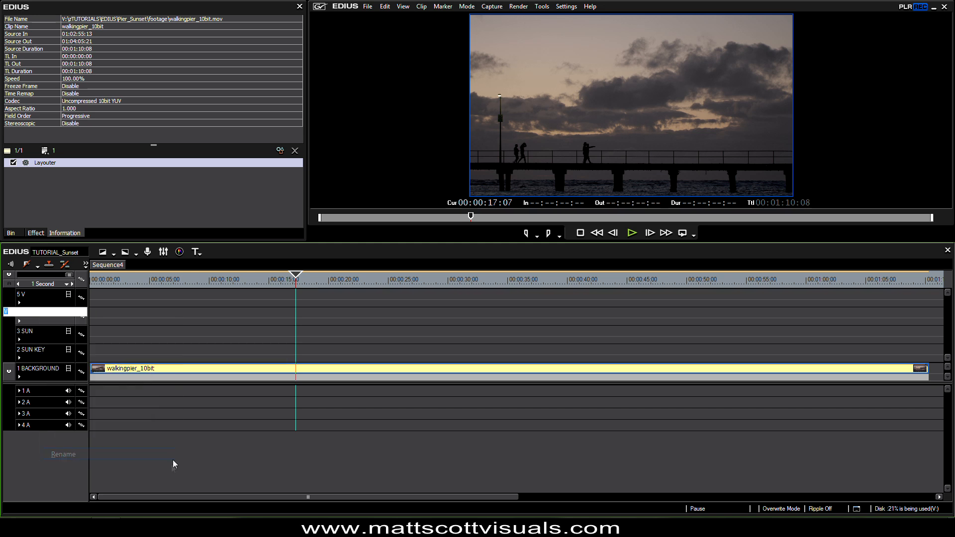
{"action": "type", "text": "CLOUDS"}
{"action": "key", "text": "Return"}
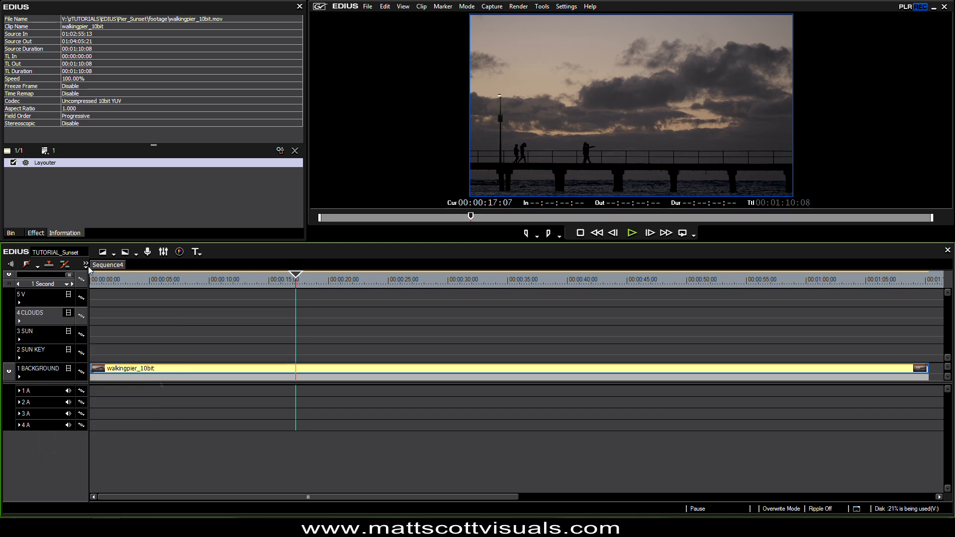
{"action": "left_click_drag", "start_coordinate": [219, 283], "coordinate": [294, 291]}
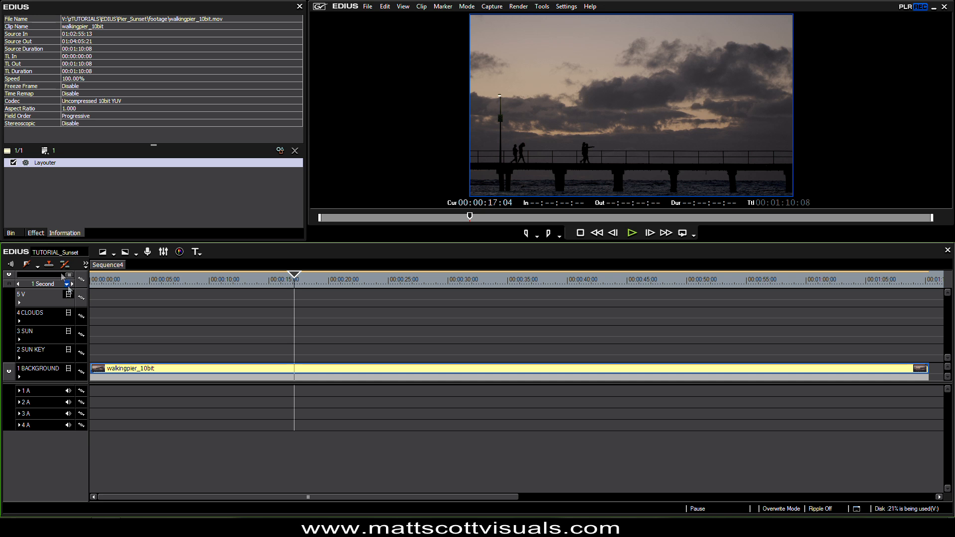
Load the moon image from the bin's stills folder into the player and inspect it at full-screen size.
{"action": "left_click", "coordinate": [11, 233]}
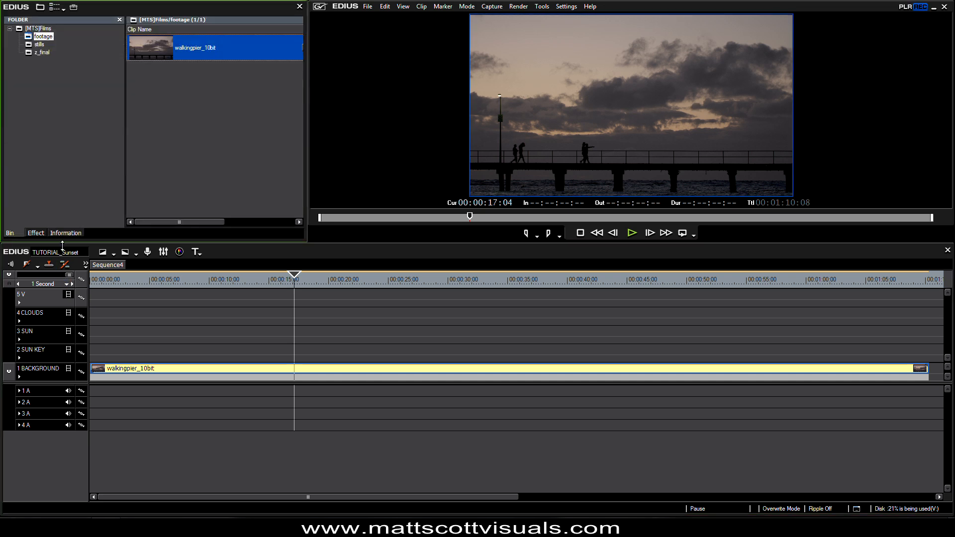
{"action": "left_click", "coordinate": [40, 45]}
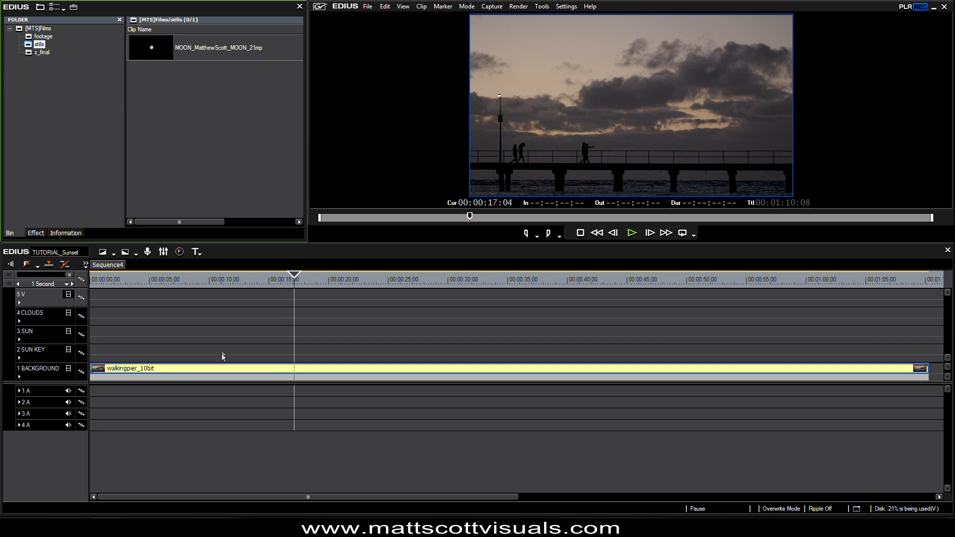
{"action": "left_click", "coordinate": [225, 373]}
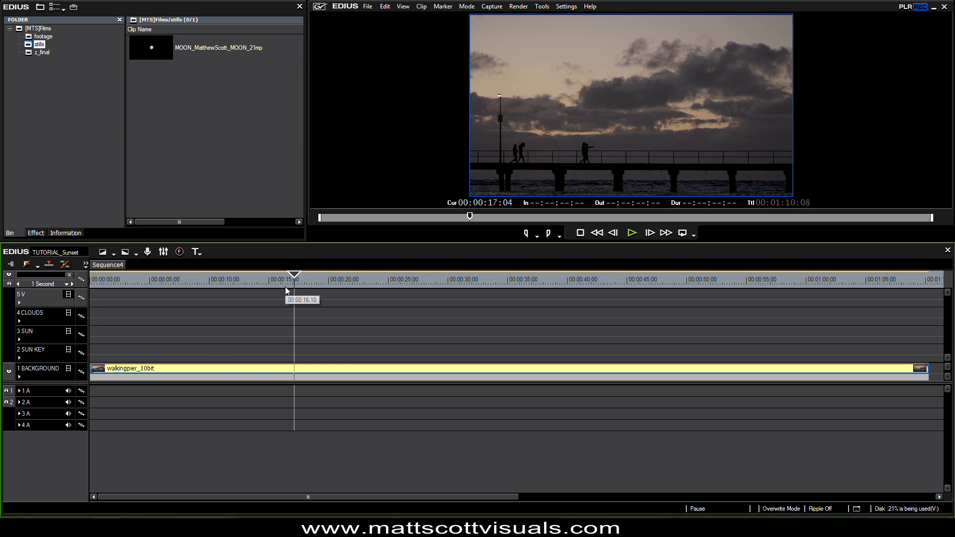
{"action": "double_click", "coordinate": [156, 52]}
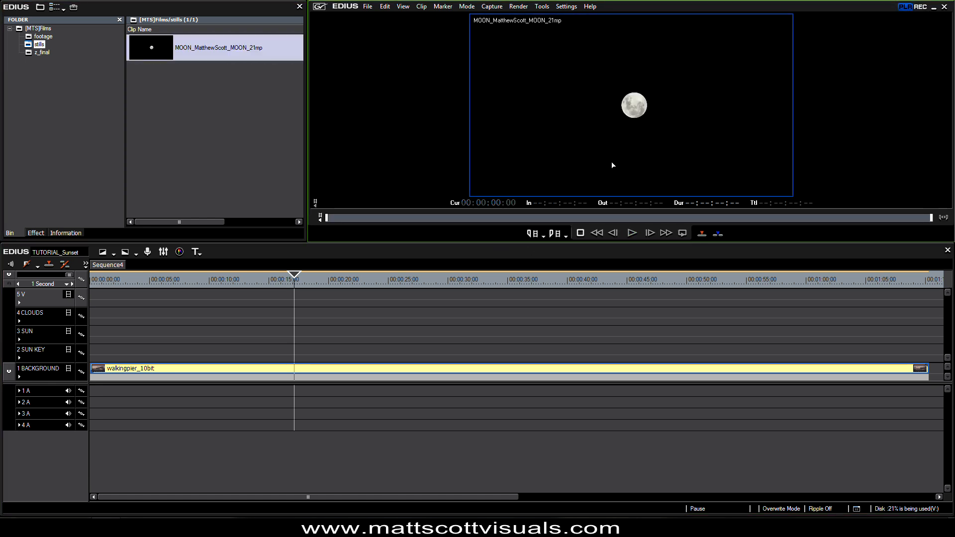
{"action": "double_click", "coordinate": [611, 162]}
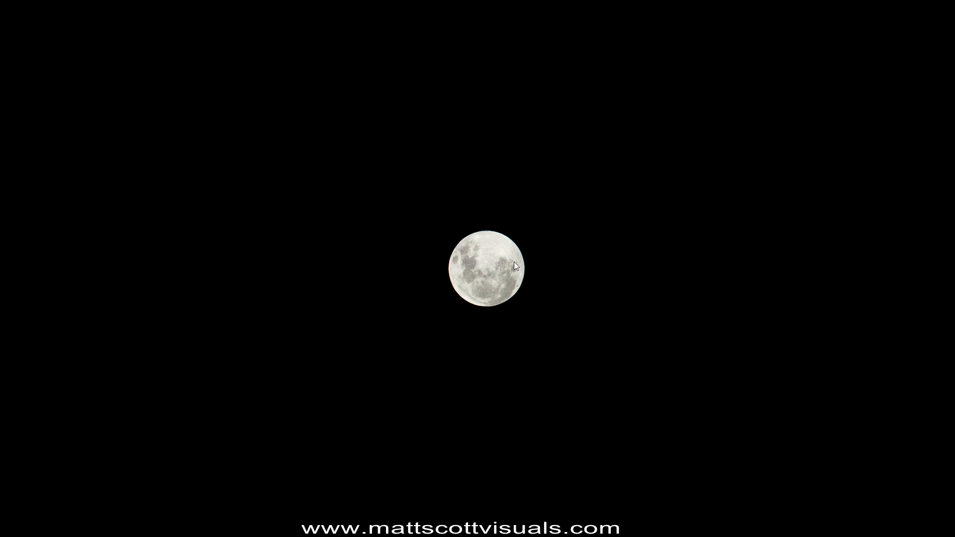
{"action": "double_click", "coordinate": [630, 300]}
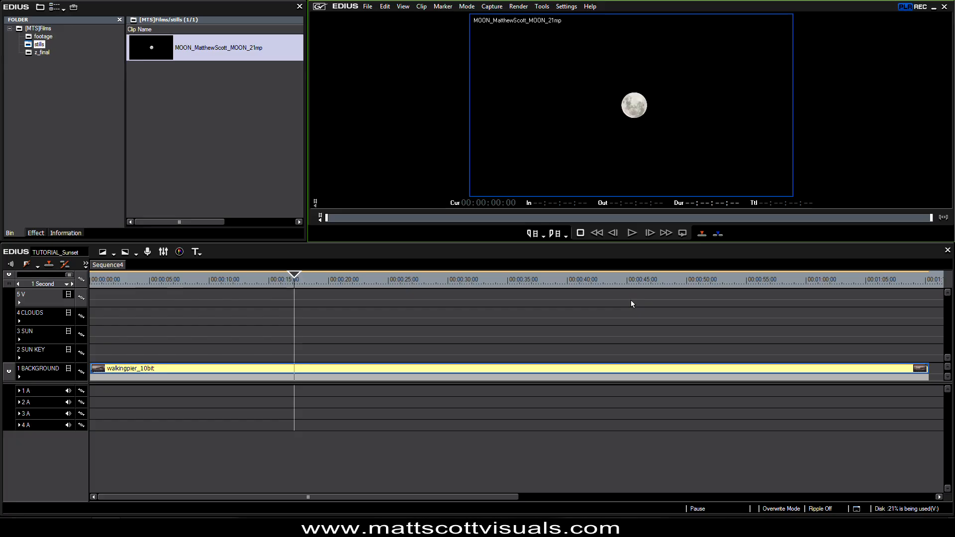
Place the moon still on the SUN KEY track from the sequence start and extend it to the end of the background clip.
{"action": "left_click", "coordinate": [205, 123]}
{"action": "left_click_drag", "start_coordinate": [161, 44], "coordinate": [928, 356]}
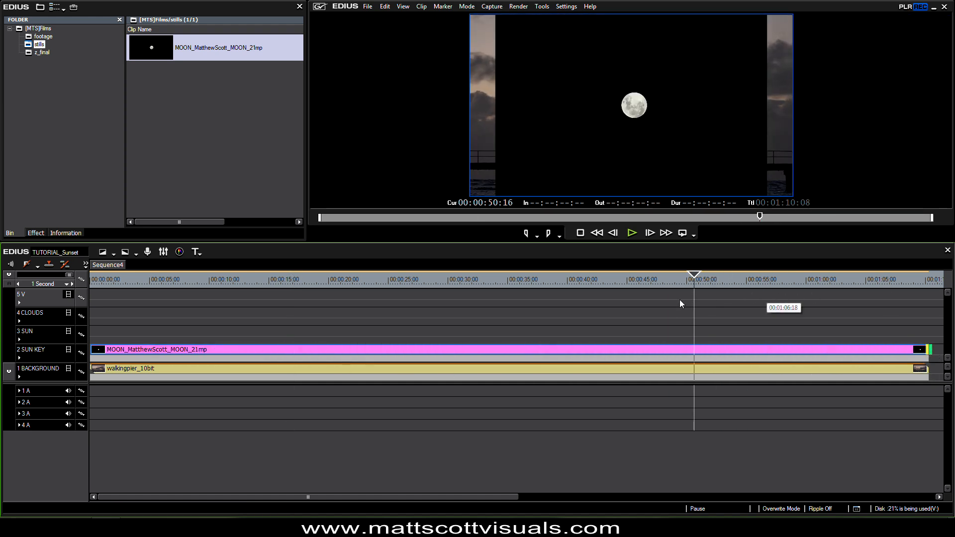
{"action": "left_click", "coordinate": [211, 309]}
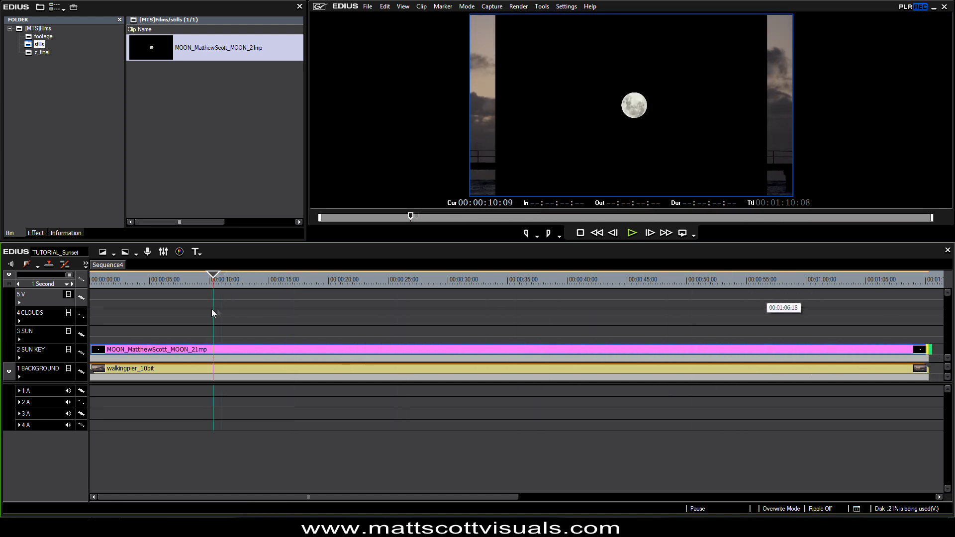
Duplicate the moon clip from SUN KEY onto the SUN track at the sequence start and move the playhead to 00:00:08:07.
{"action": "left_click", "coordinate": [177, 352]}
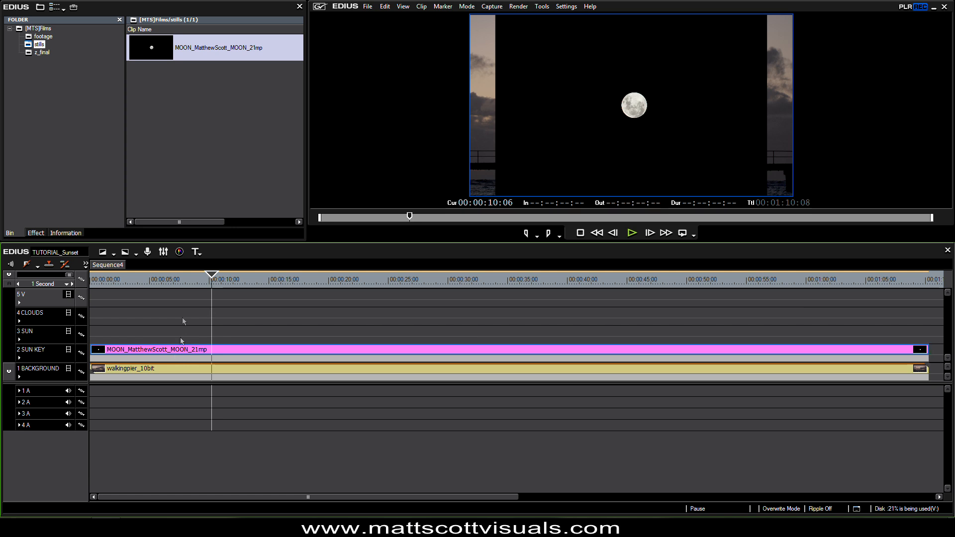
{"action": "left_click", "coordinate": [221, 331]}
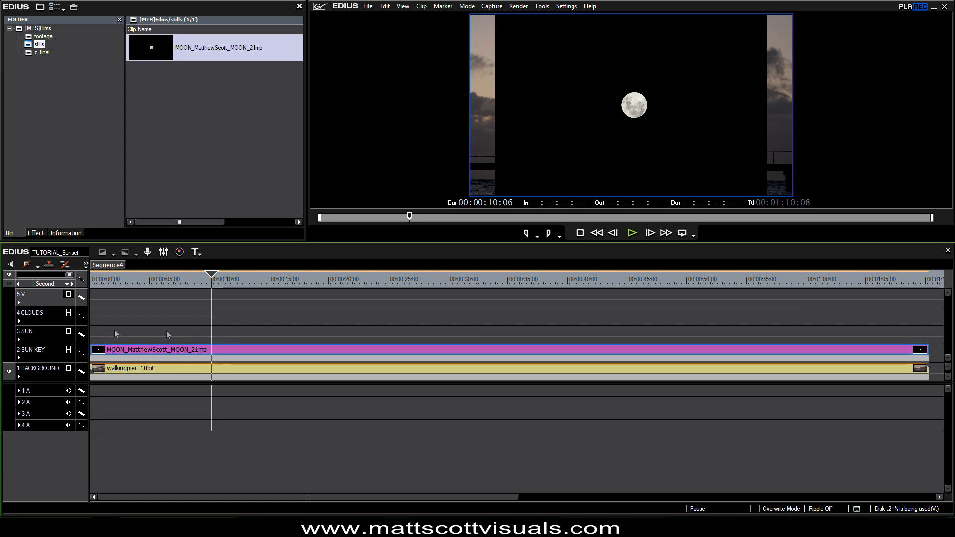
{"action": "left_click", "coordinate": [175, 352]}
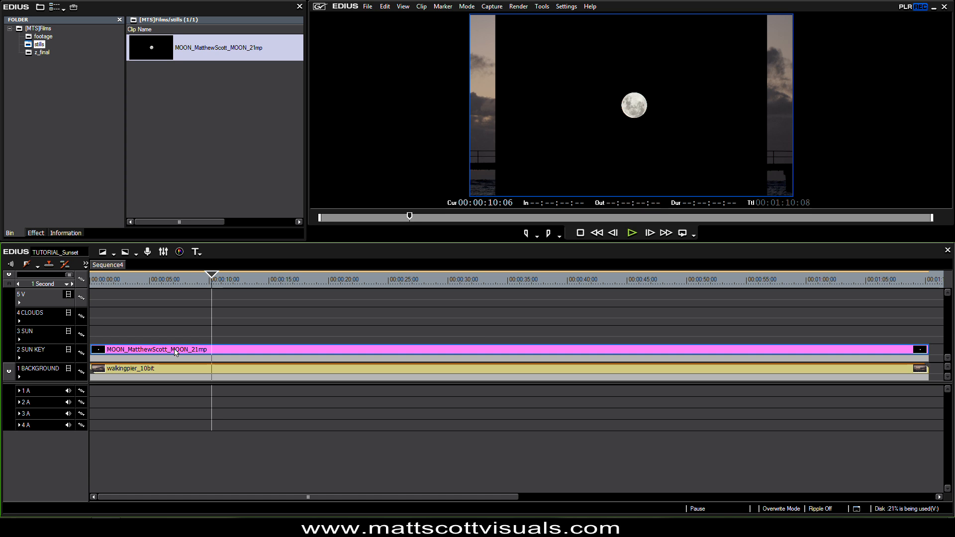
{"action": "left_click_drag", "start_coordinate": [175, 352], "coordinate": [180, 339]}
{"action": "left_click", "coordinate": [346, 279]}
{"action": "left_click_drag", "start_coordinate": [355, 291], "coordinate": [188, 296]}
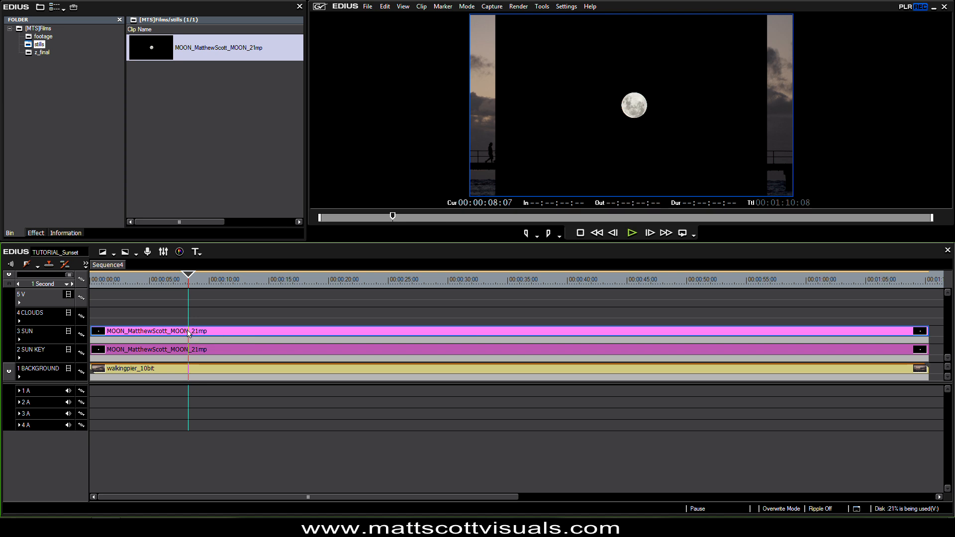
In the SUN clip's Layouter, scale the moon to about 35.80% and position it at about X 11.20%, Y -2.30%.
{"action": "left_click", "coordinate": [64, 234]}
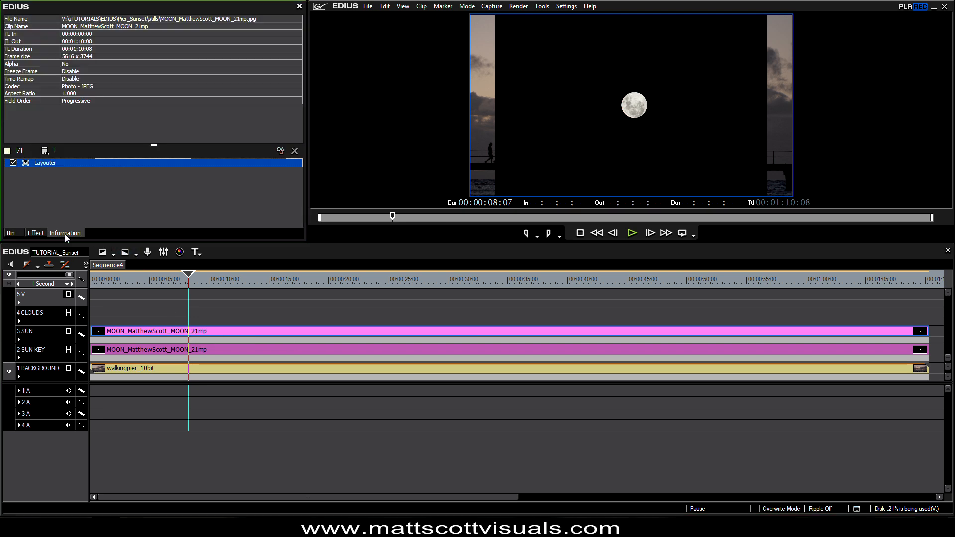
{"action": "double_click", "coordinate": [43, 162]}
{"action": "left_click_drag", "start_coordinate": [297, 186], "coordinate": [349, 200]}
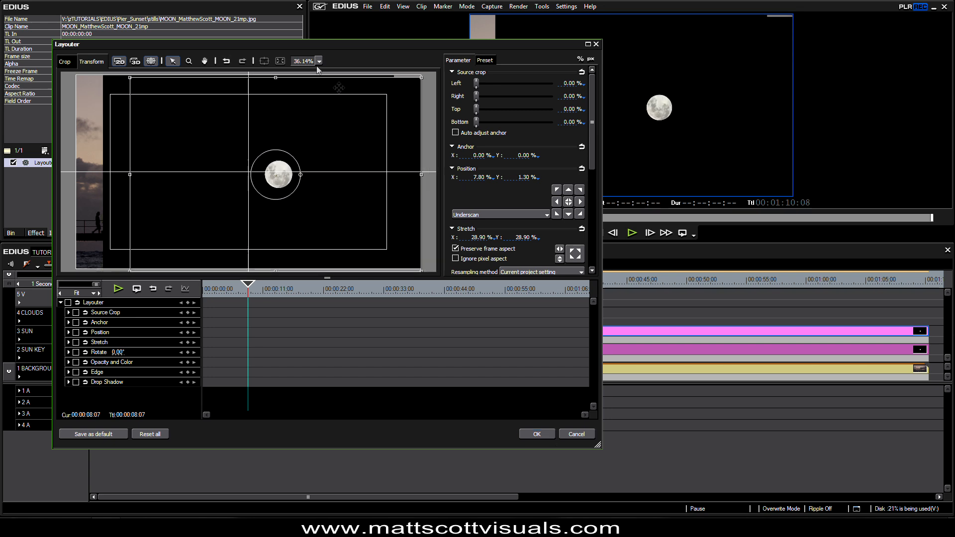
{"action": "left_click_drag", "start_coordinate": [421, 77], "coordinate": [439, 66]}
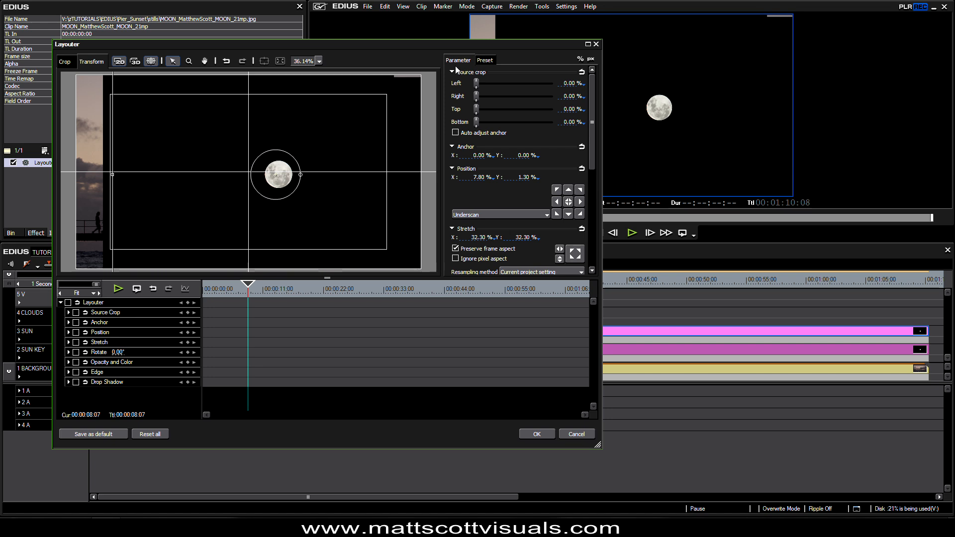
{"action": "left_click_drag", "start_coordinate": [339, 209], "coordinate": [340, 201]}
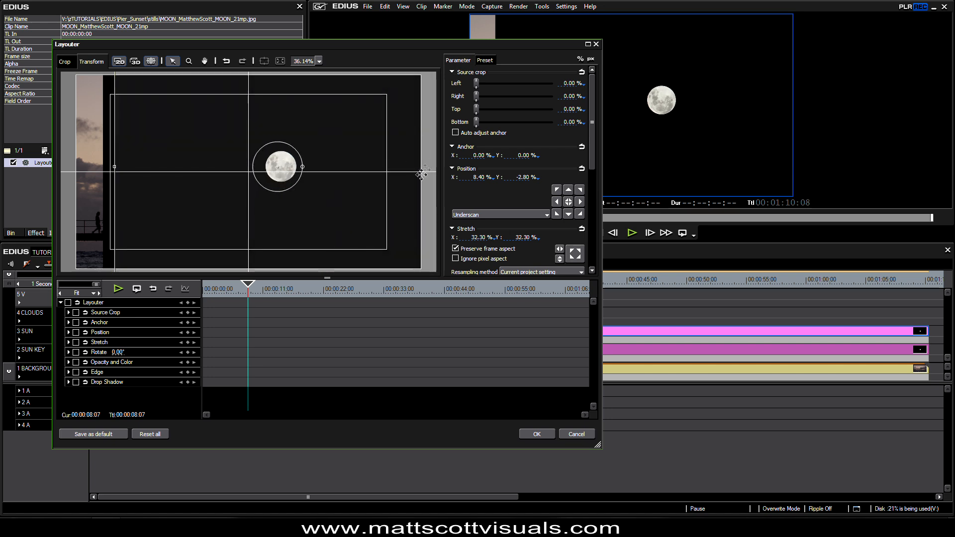
{"action": "left_click_drag", "start_coordinate": [114, 168], "coordinate": [96, 168]}
{"action": "mouse_move", "coordinate": [321, 206]}
{"action": "left_mouse_down"}
{"action": "mouse_move", "coordinate": [307, 213]}
{"action": "mouse_move", "coordinate": [338, 207]}
{"action": "left_mouse_up"}
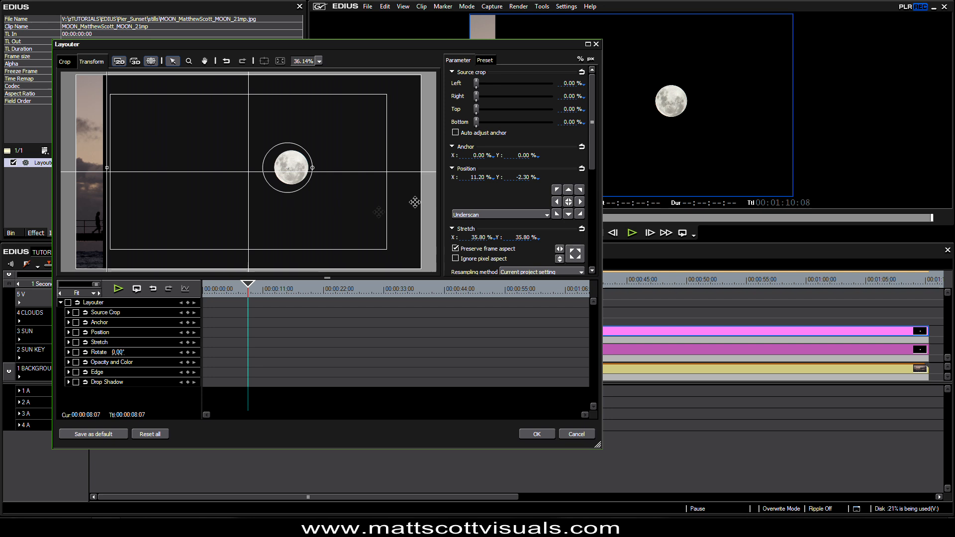
{"action": "left_click", "coordinate": [537, 434]}
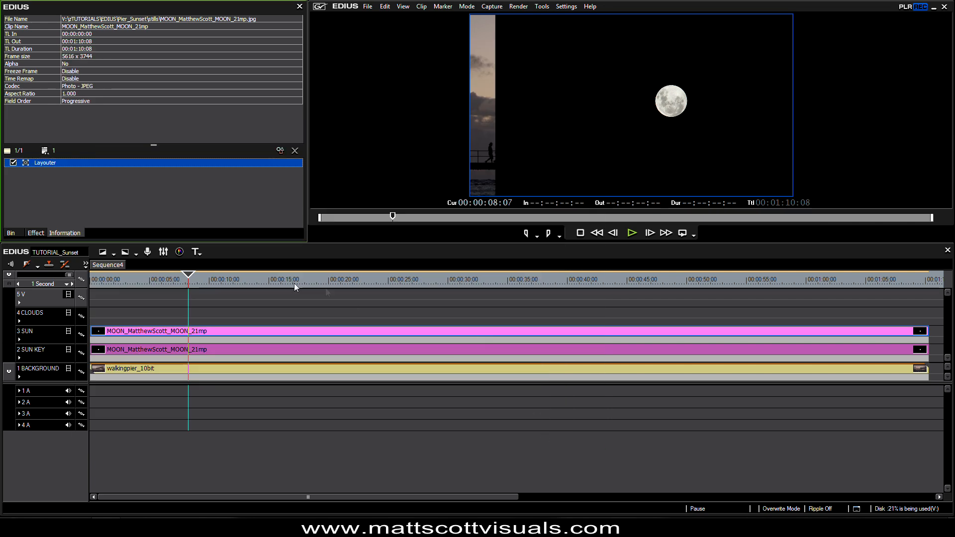
Copy the SUN clip's Layouter settings onto the moon clip on the SUN KEY track.
{"action": "left_click", "coordinate": [192, 334]}
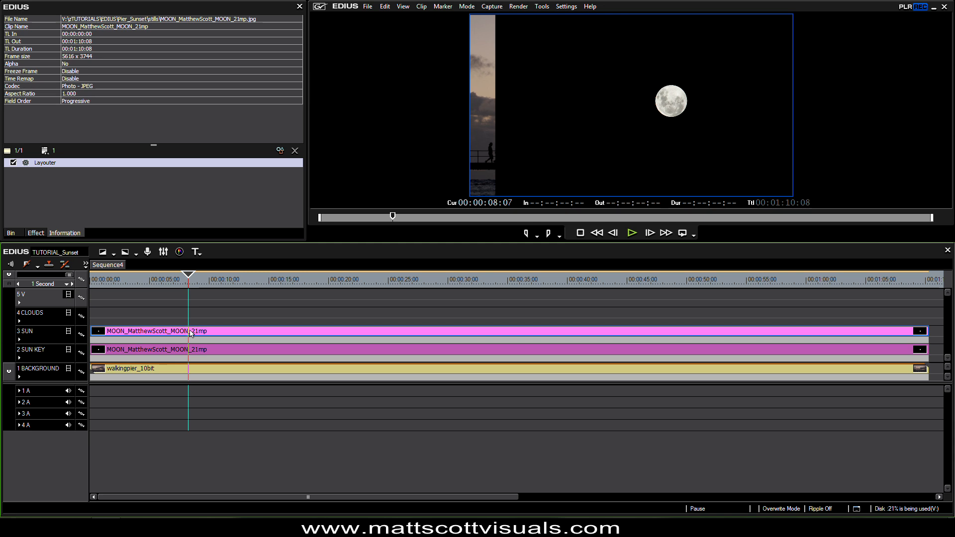
{"action": "left_click", "coordinate": [143, 352]}
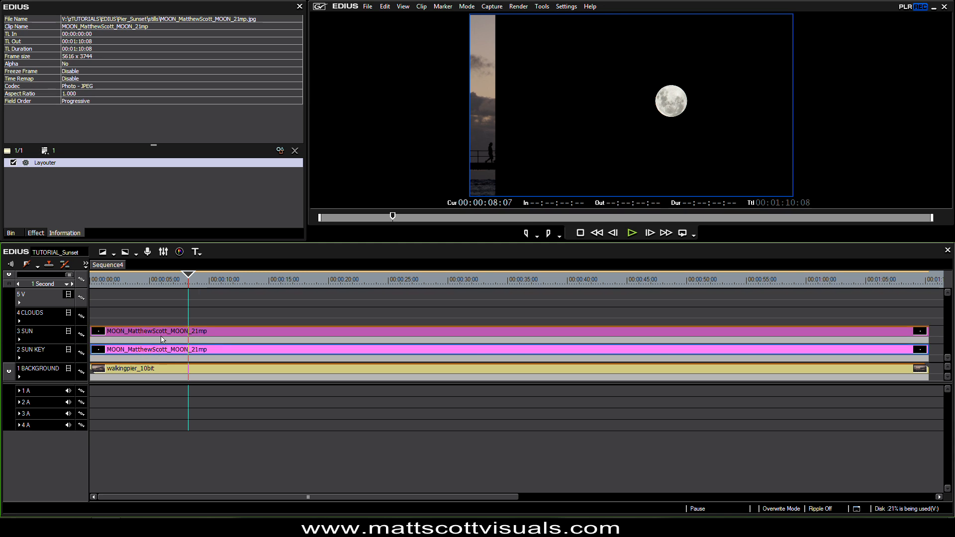
{"action": "left_click", "coordinate": [186, 334]}
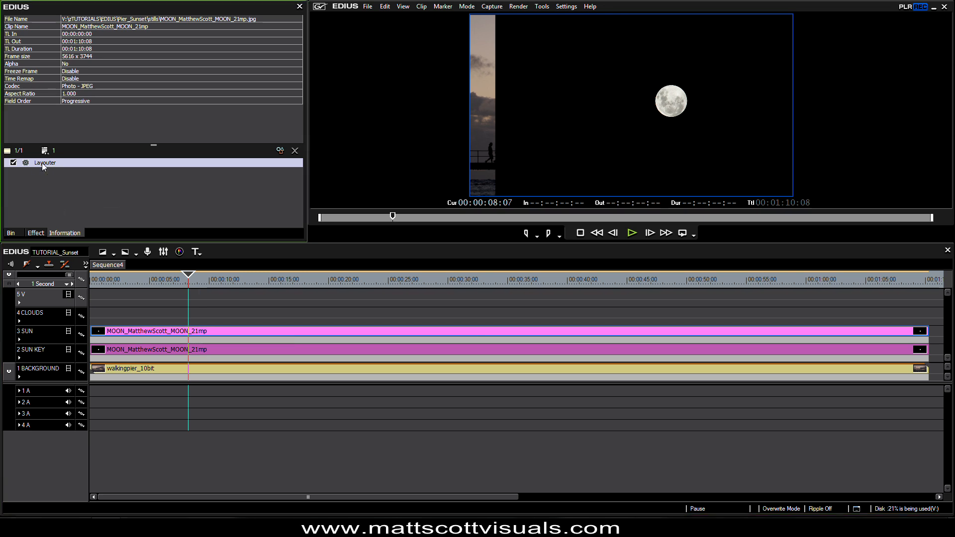
{"action": "left_click_drag", "start_coordinate": [42, 163], "coordinate": [216, 336]}
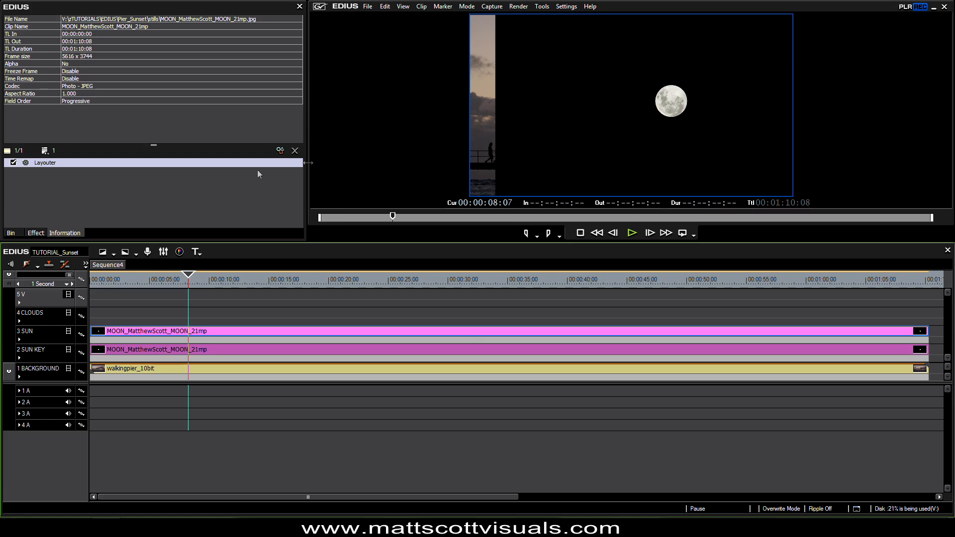
{"action": "left_click_drag", "start_coordinate": [44, 163], "coordinate": [192, 353]}
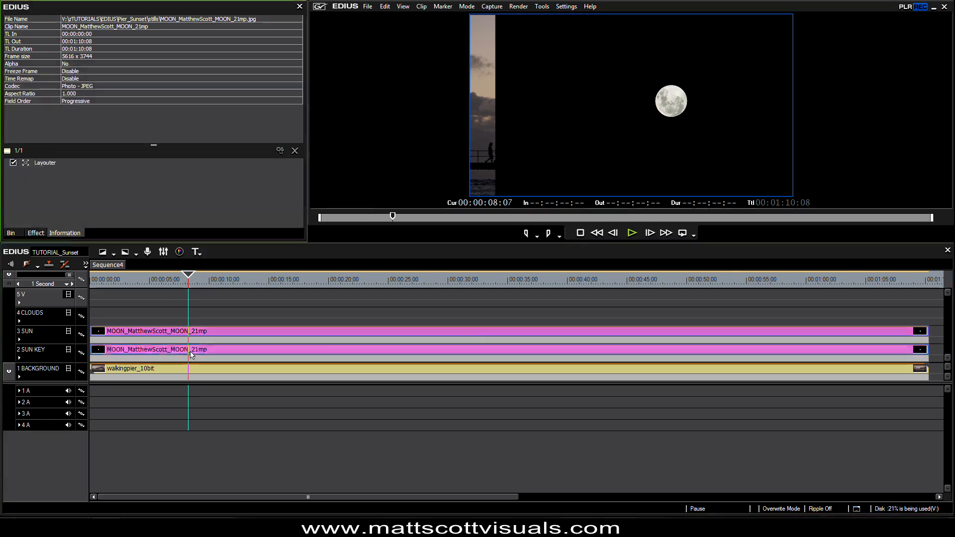
Apply the Track Matte keyer to the mixer area of the moon clip on the SUN track.
{"action": "left_click", "coordinate": [193, 334]}
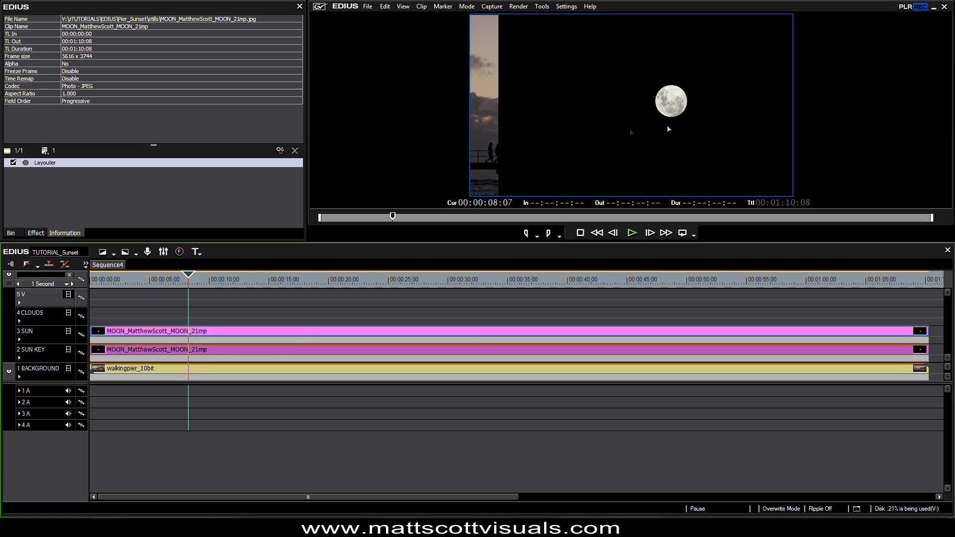
{"action": "left_click", "coordinate": [36, 233]}
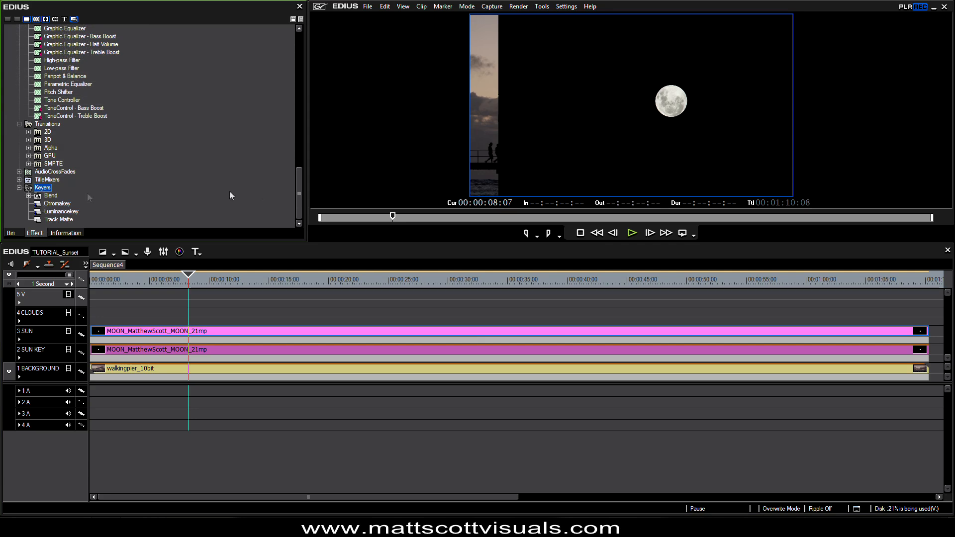
{"action": "left_click_drag", "start_coordinate": [299, 197], "coordinate": [302, 217]}
{"action": "left_click_drag", "start_coordinate": [59, 219], "coordinate": [219, 340]}
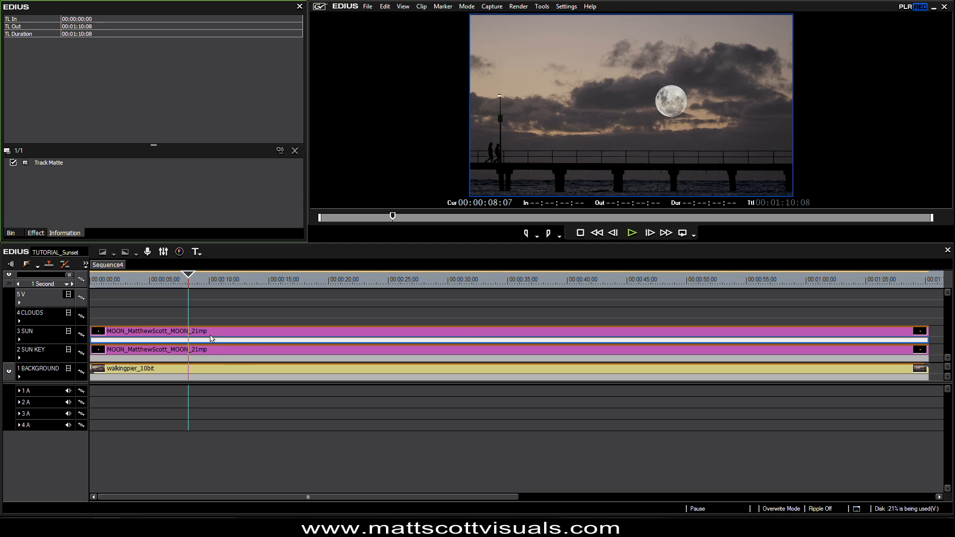
Select the SUN clip's keyer and examine the matted moon's edges over the pier footage at full-screen size.
{"action": "left_click", "coordinate": [208, 340]}
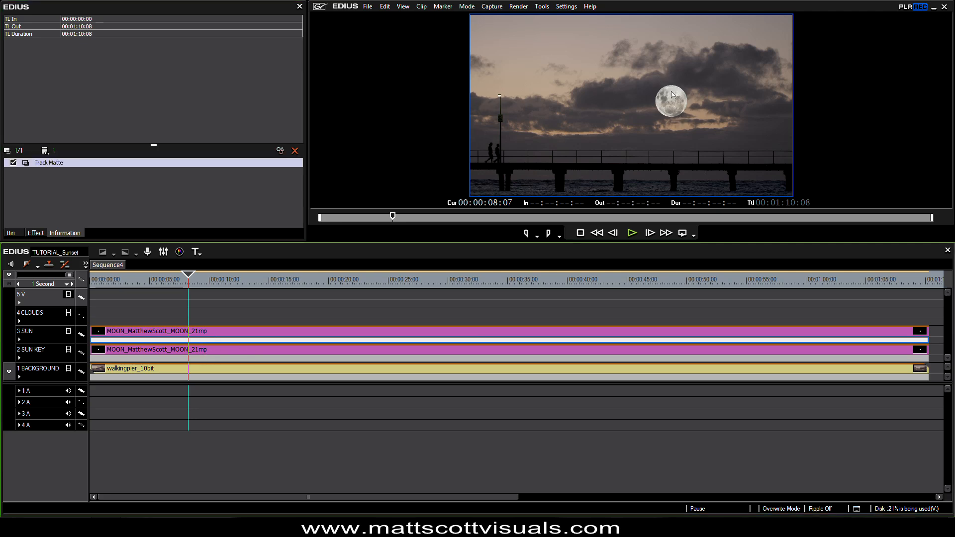
{"action": "double_click", "coordinate": [667, 118]}
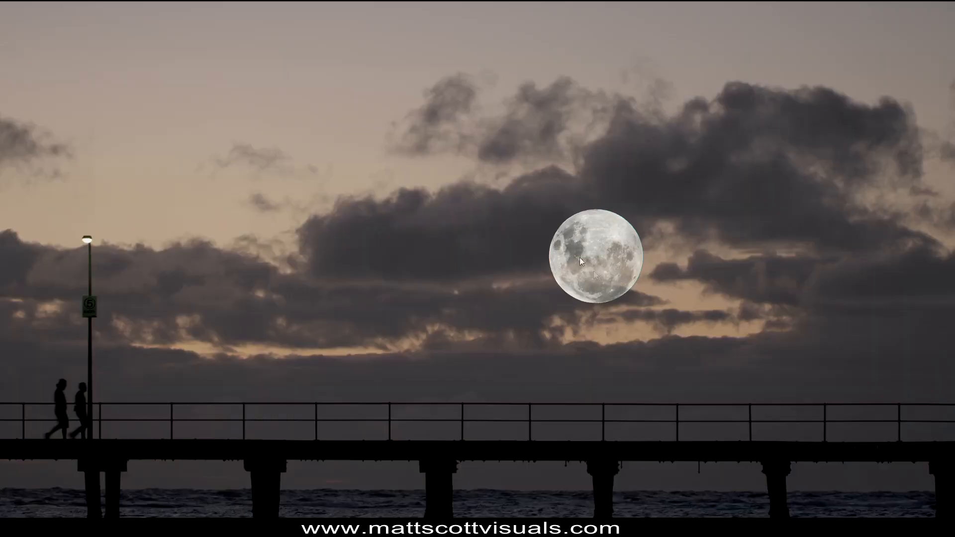
{"action": "double_click", "coordinate": [620, 278]}
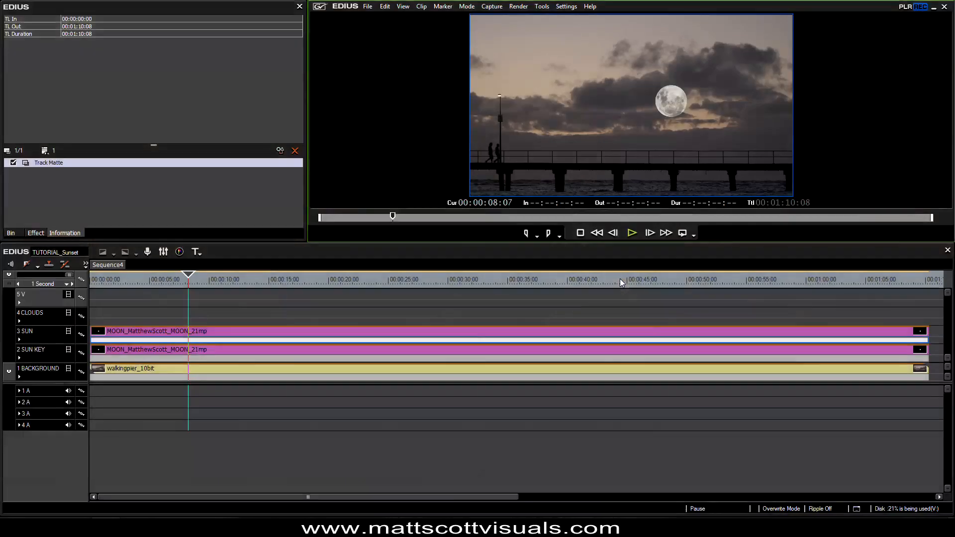
Add a YUV Curve filter to the moon clip on the SUN KEY track.
{"action": "left_click", "coordinate": [227, 350]}
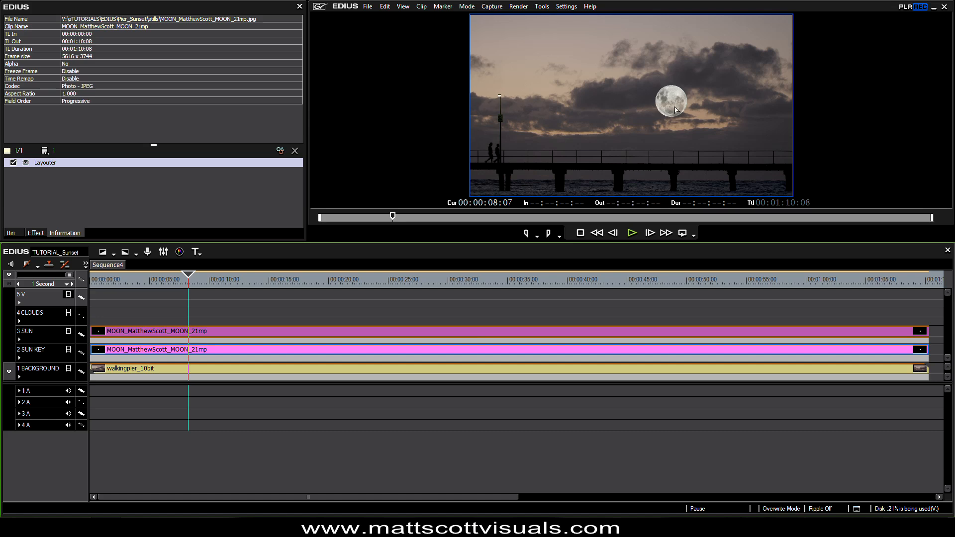
{"action": "left_click", "coordinate": [37, 233]}
{"action": "scroll", "coordinate": [142, 133], "scroll_direction": "up", "scroll_amount": 10}
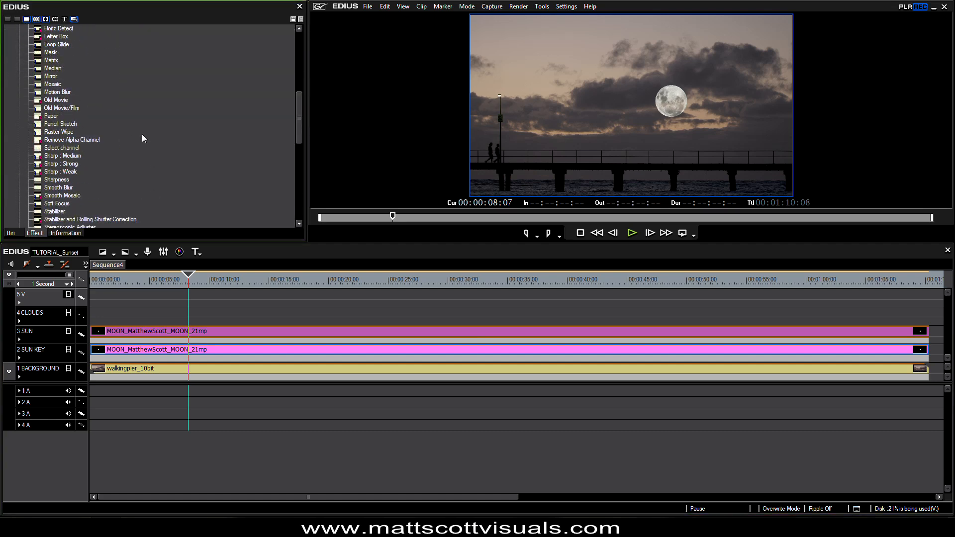
{"action": "left_click_drag", "start_coordinate": [66, 155], "coordinate": [204, 349]}
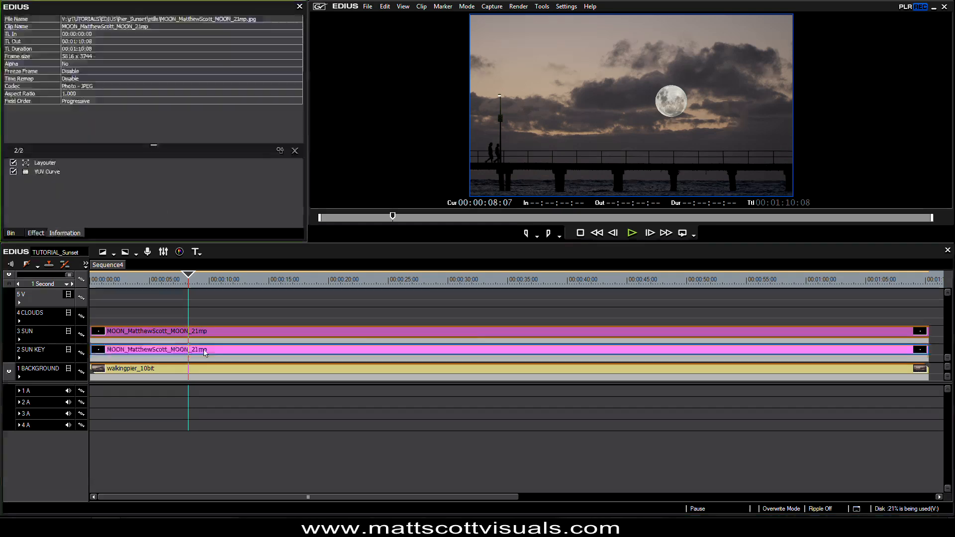
Steepen the SUN KEY clip's Y curve, moving its black point to about (22, 0) and its white point inward to over a third across.
{"action": "double_click", "coordinate": [47, 172]}
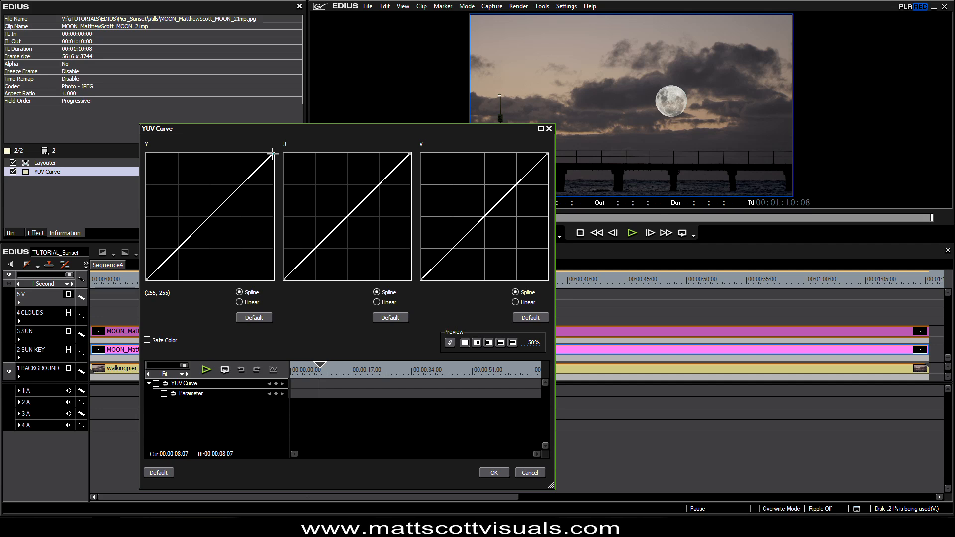
{"action": "left_click_drag", "start_coordinate": [272, 153], "coordinate": [204, 147]}
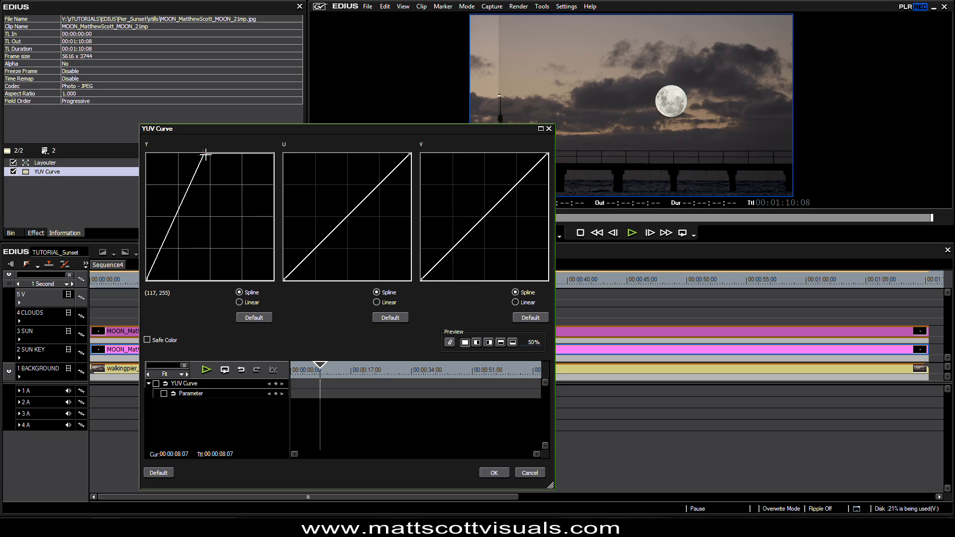
{"action": "left_click_drag", "start_coordinate": [204, 154], "coordinate": [174, 146]}
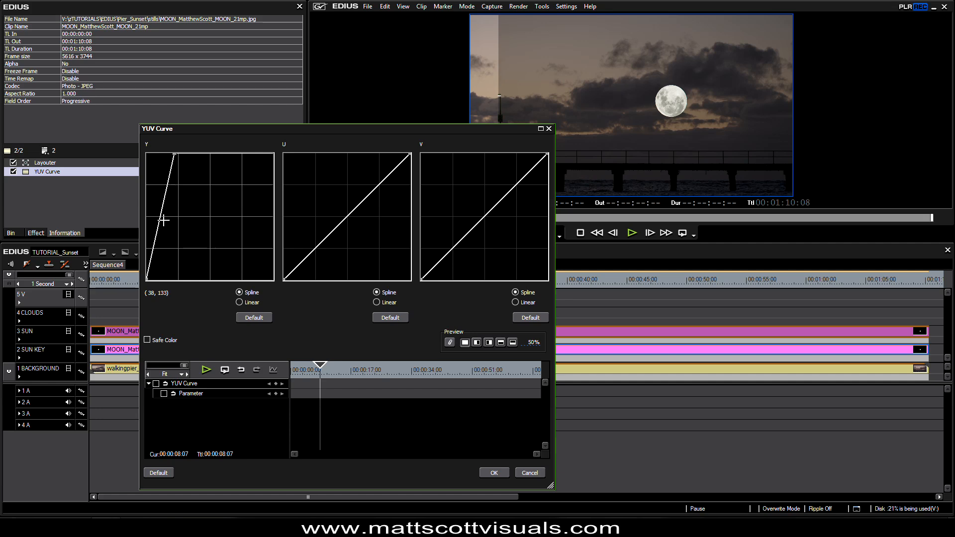
{"action": "left_click_drag", "start_coordinate": [147, 280], "coordinate": [157, 283]}
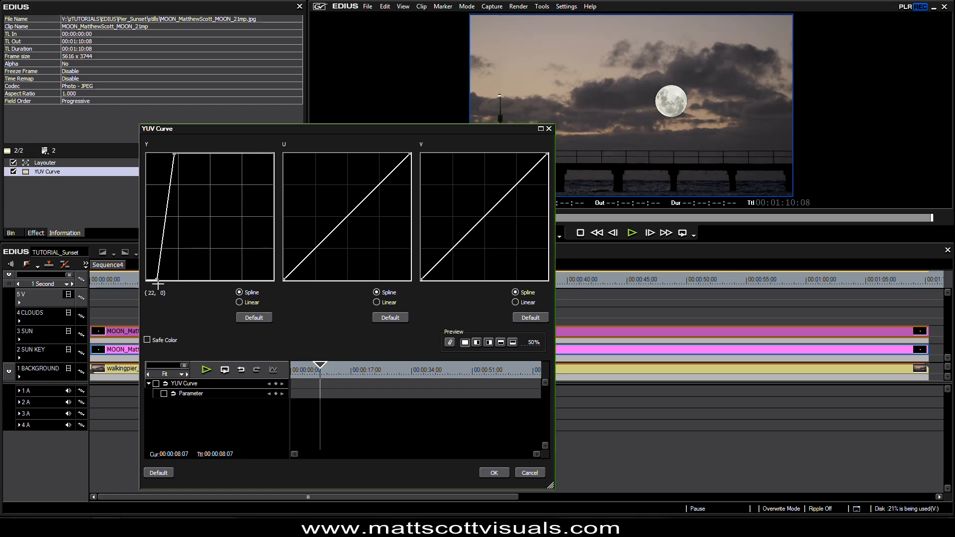
{"action": "left_click_drag", "start_coordinate": [174, 154], "coordinate": [194, 141]}
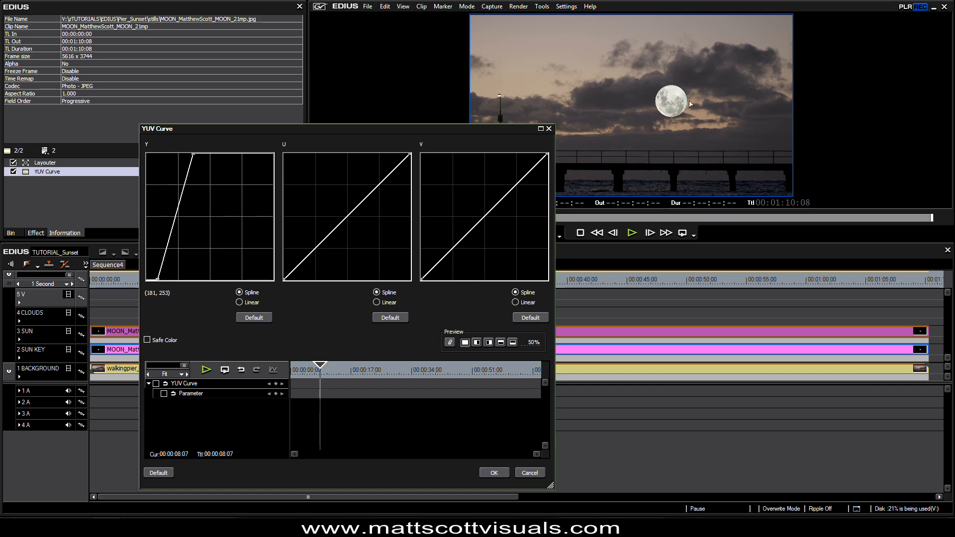
{"action": "left_click", "coordinate": [494, 473]}
Move and enlarge the moon in the SUN clip's Layouter to position X 18.50 %, Y 10.50 % with a stretch of 38.30 %.
{"action": "left_click", "coordinate": [351, 332]}
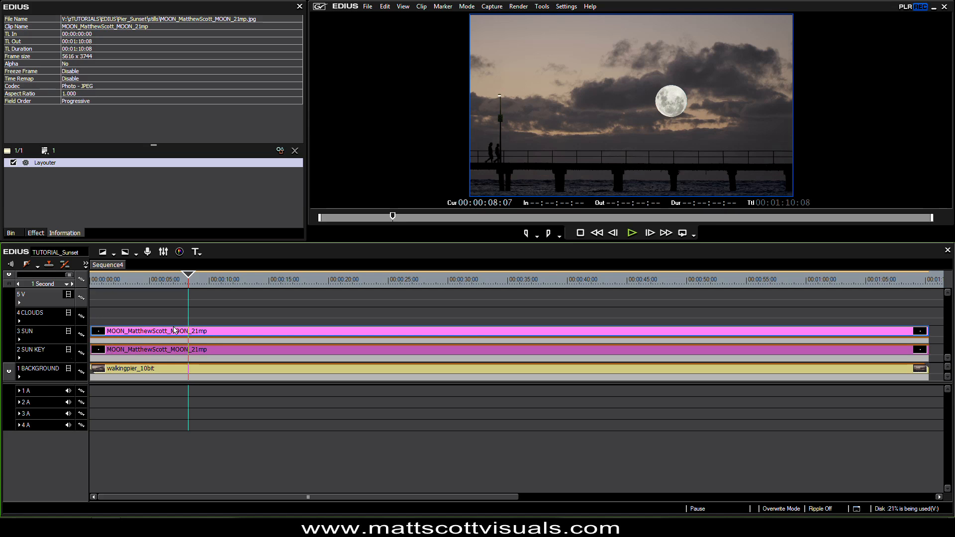
{"action": "double_click", "coordinate": [44, 162]}
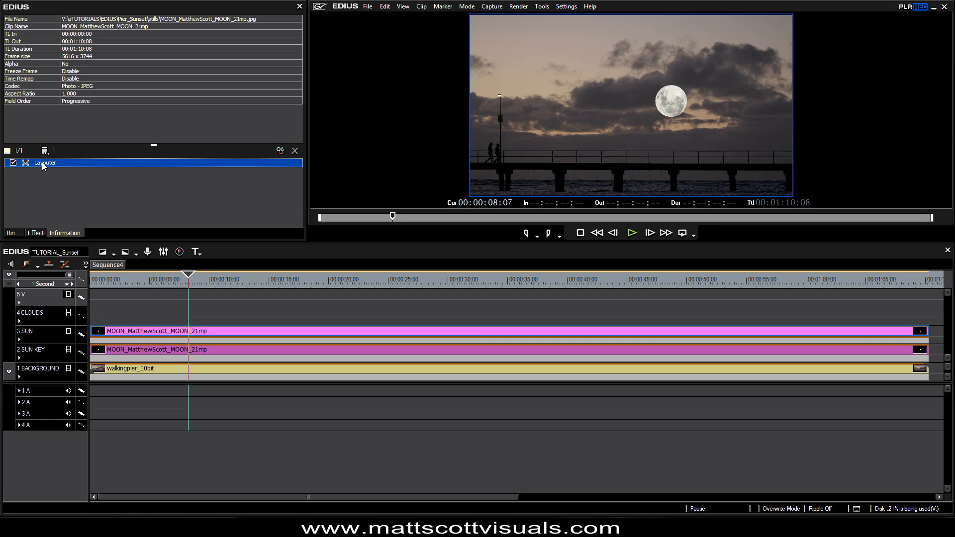
{"action": "left_click_drag", "start_coordinate": [320, 186], "coordinate": [337, 204]}
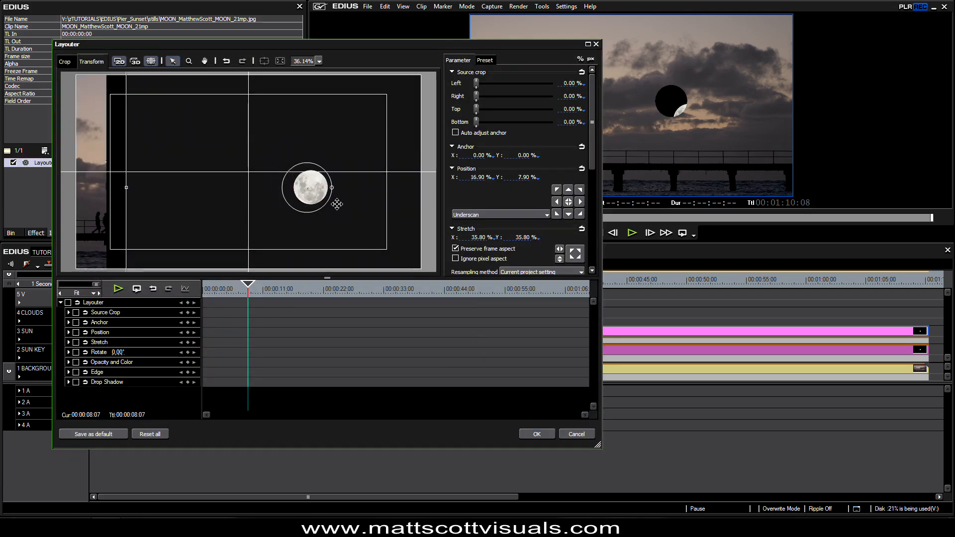
{"action": "mouse_move", "coordinate": [353, 219]}
{"action": "left_mouse_down"}
{"action": "mouse_move", "coordinate": [341, 207]}
{"action": "mouse_move", "coordinate": [346, 228]}
{"action": "mouse_move", "coordinate": [355, 224]}
{"action": "left_mouse_up"}
{"action": "left_click_drag", "start_coordinate": [130, 195], "coordinate": [119, 194]}
{"action": "left_click_drag", "start_coordinate": [253, 219], "coordinate": [256, 224]}
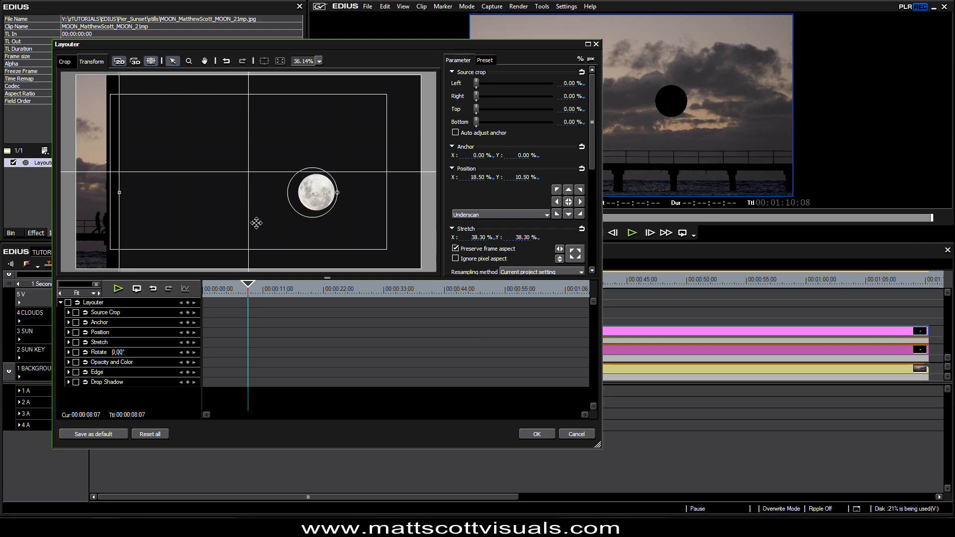
{"action": "left_click", "coordinate": [537, 434]}
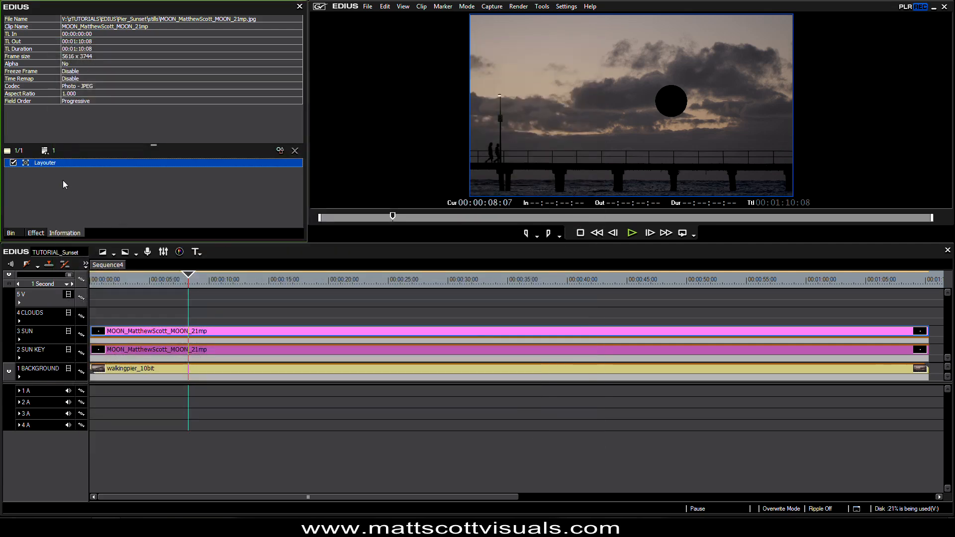
Copy the SUN clip's Layouter settings to the SUN KEY clip and check the moon against the pier walkers at full-screen size.
{"action": "left_click", "coordinate": [196, 353]}
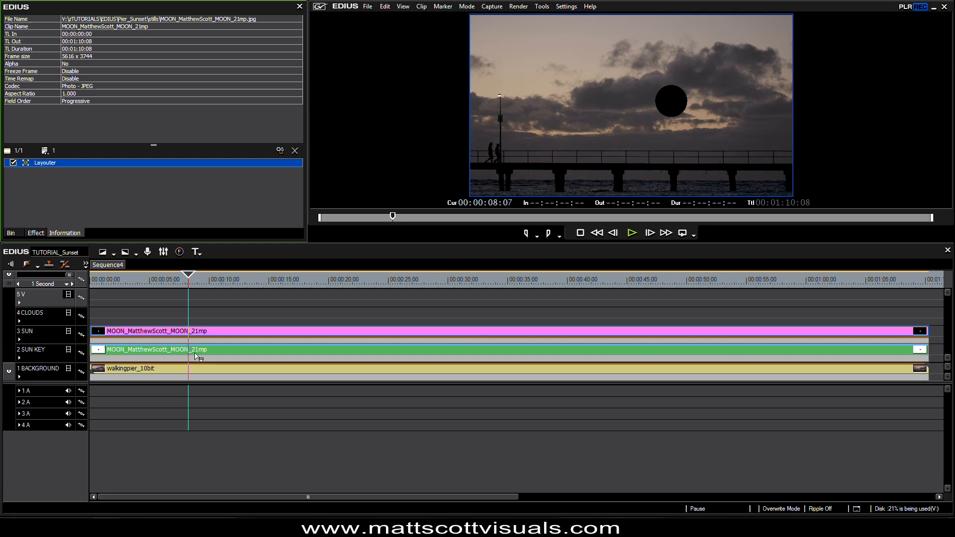
{"action": "left_click_drag", "start_coordinate": [196, 353], "coordinate": [198, 353]}
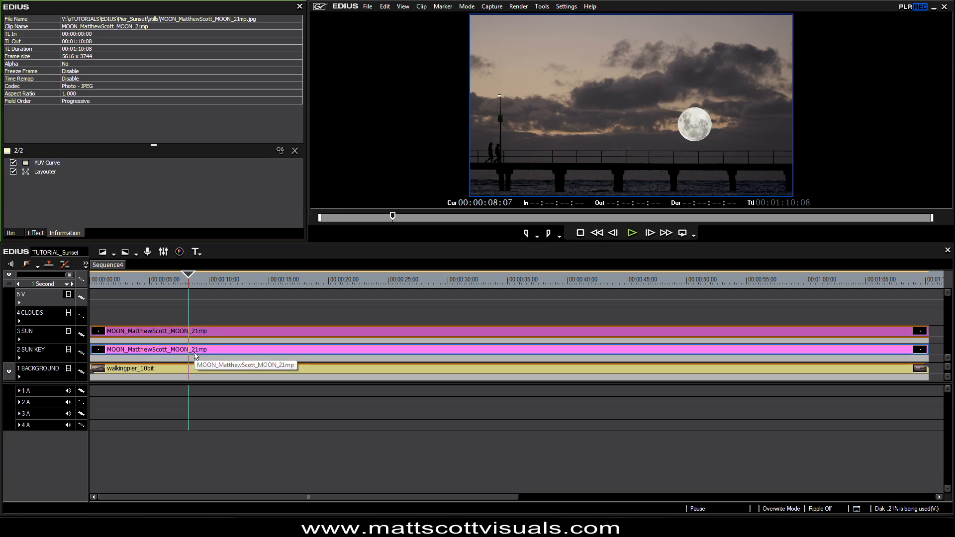
{"action": "left_click_drag", "start_coordinate": [249, 278], "coordinate": [497, 294]}
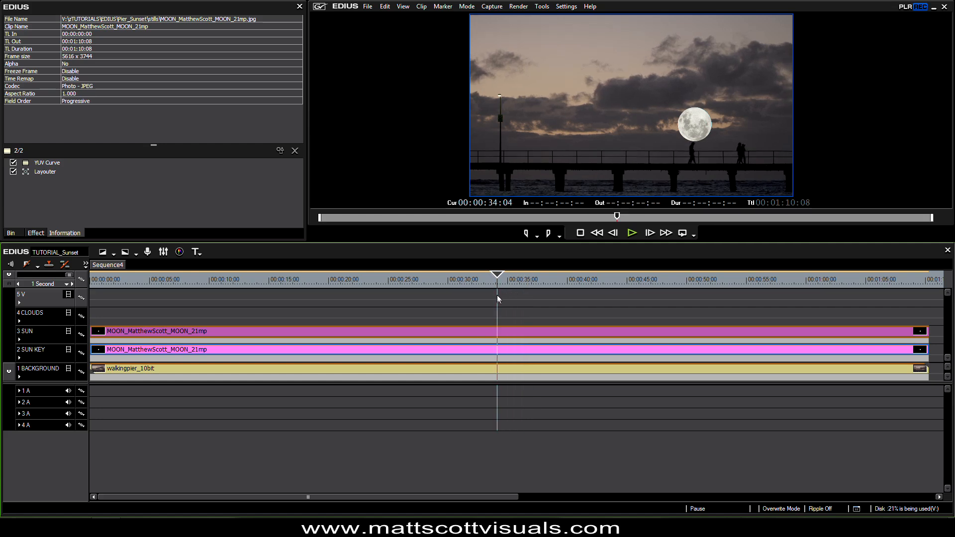
{"action": "double_click", "coordinate": [692, 143]}
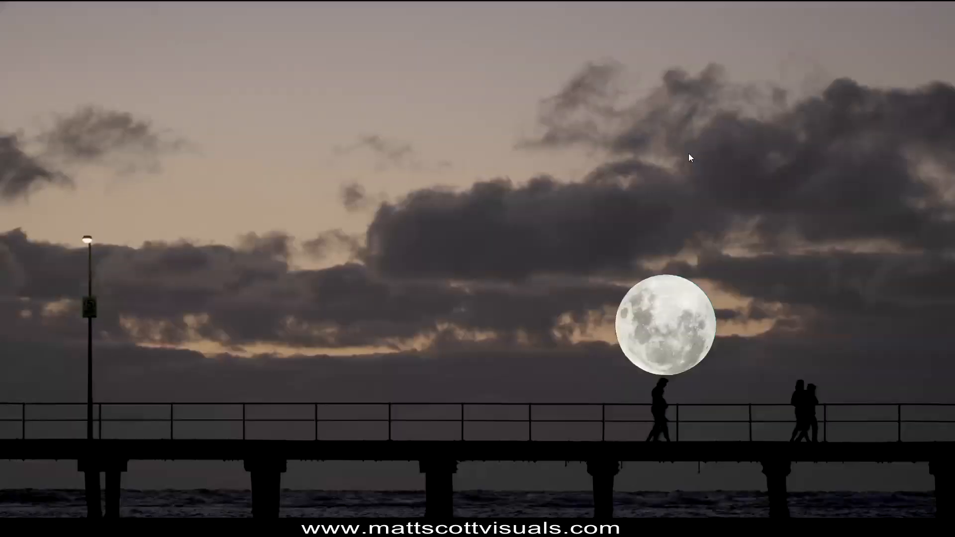
{"action": "double_click", "coordinate": [678, 383]}
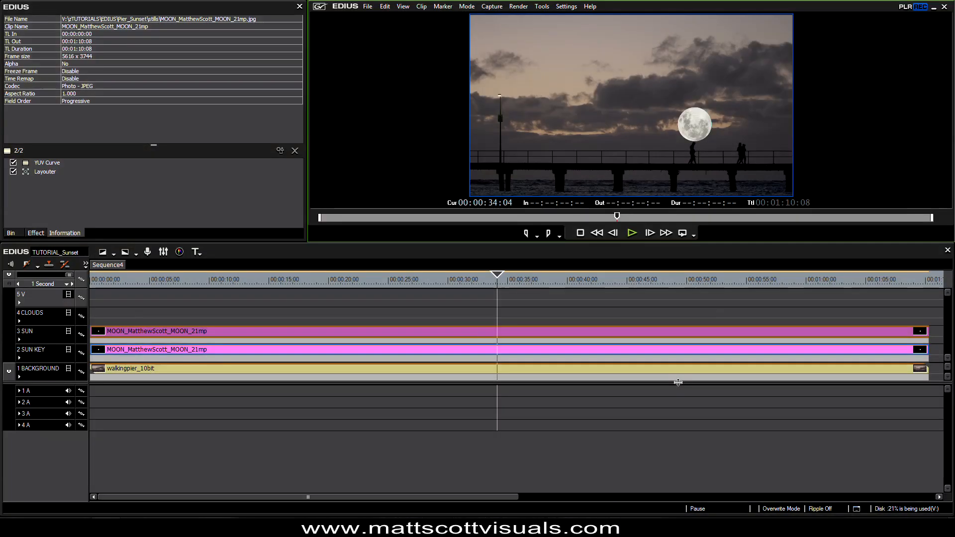
{"action": "left_click_drag", "start_coordinate": [500, 283], "coordinate": [437, 286]}
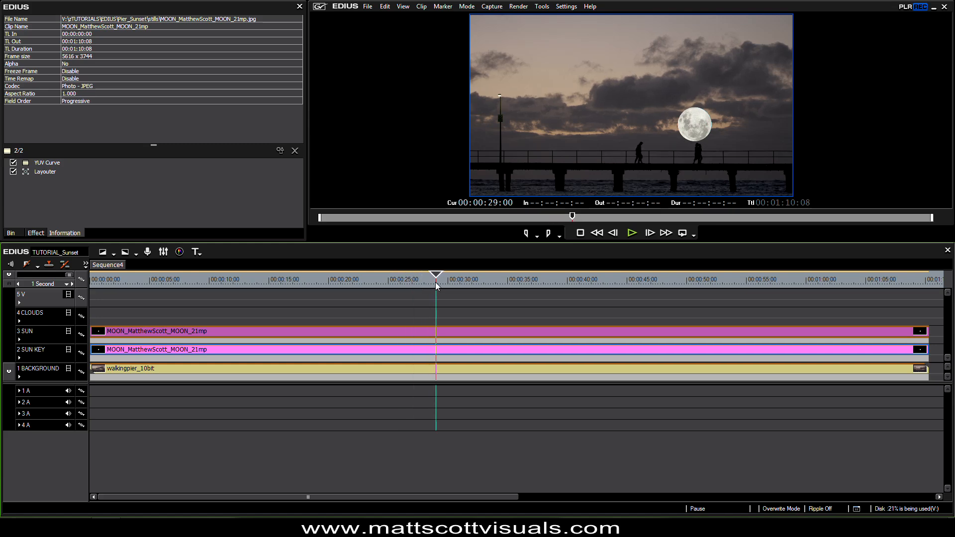
Open the FX_BREAKDOWN_sunset&mercedes clip from the z_final folder and examine the finished sunset around 00:00:07:19 at full-screen size.
{"action": "left_click", "coordinate": [10, 233]}
{"action": "left_click", "coordinate": [41, 52]}
{"action": "double_click", "coordinate": [154, 51]}
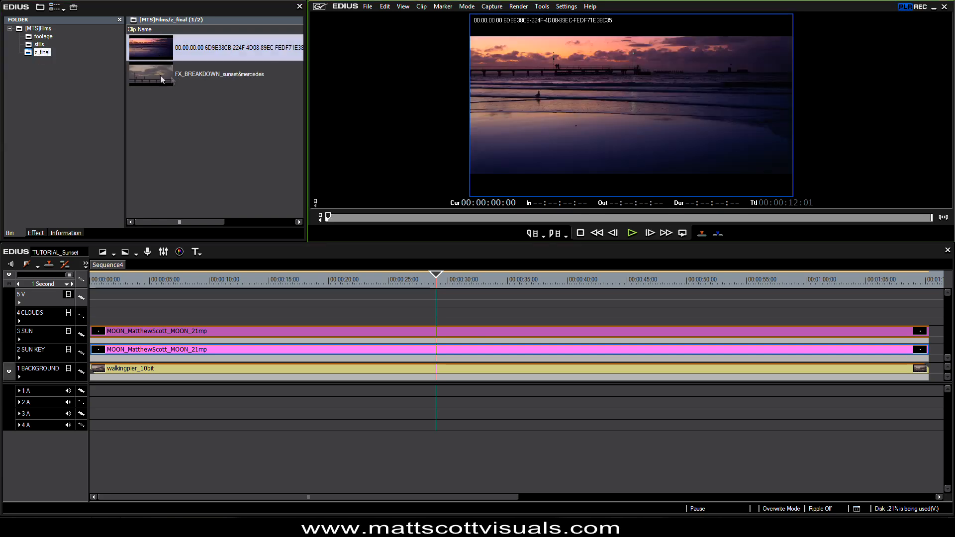
{"action": "double_click", "coordinate": [161, 76]}
{"action": "left_click", "coordinate": [495, 218]}
{"action": "left_click_drag", "start_coordinate": [496, 222], "coordinate": [521, 222]}
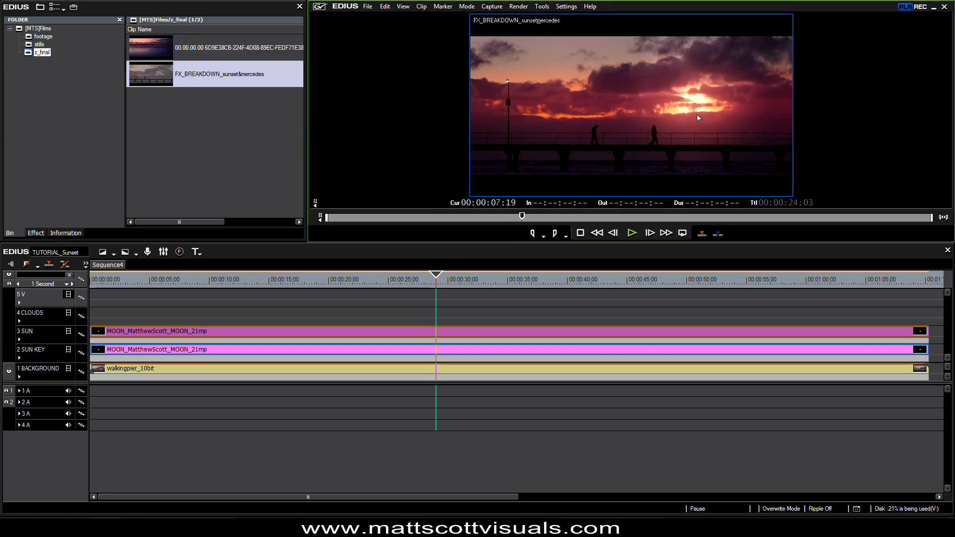
{"action": "double_click", "coordinate": [697, 118]}
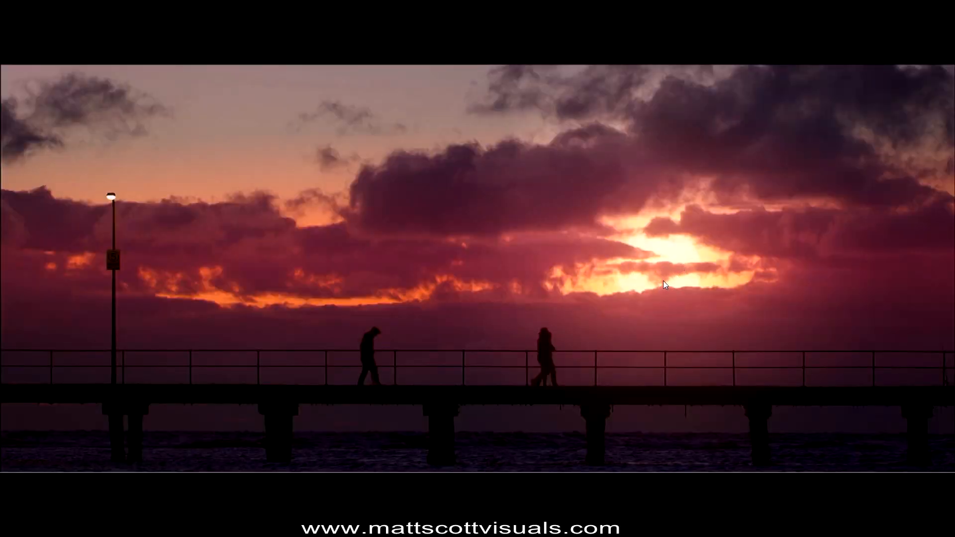
{"action": "double_click", "coordinate": [669, 276]}
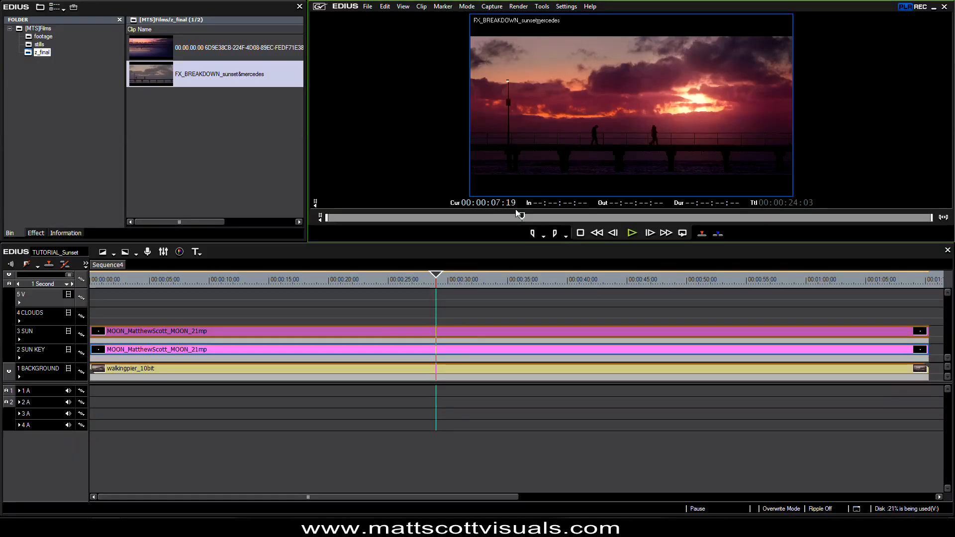
Add a YUV Curve filter to the moon clip on the SUN track.
{"action": "left_click", "coordinate": [496, 281]}
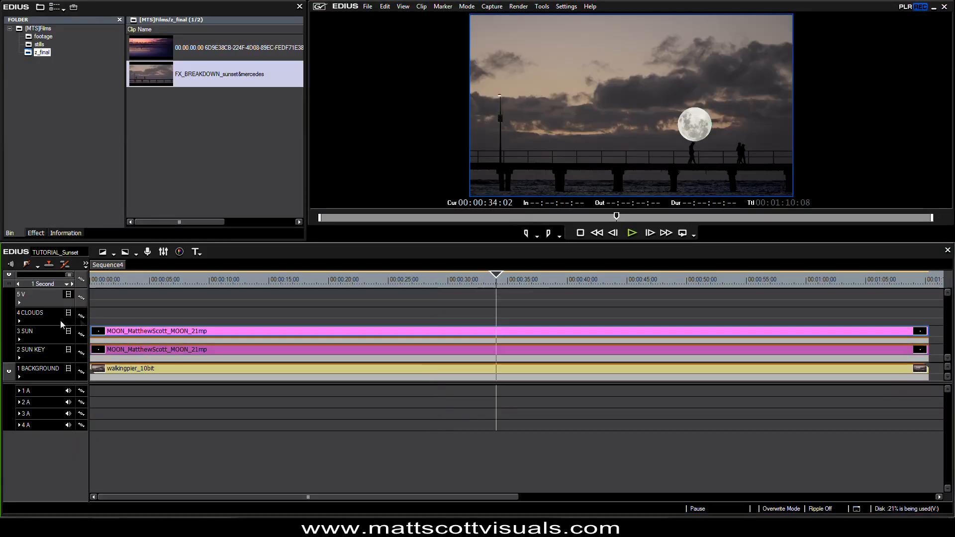
{"action": "left_click", "coordinate": [155, 351]}
{"action": "left_click", "coordinate": [220, 331]}
{"action": "left_click", "coordinate": [214, 354]}
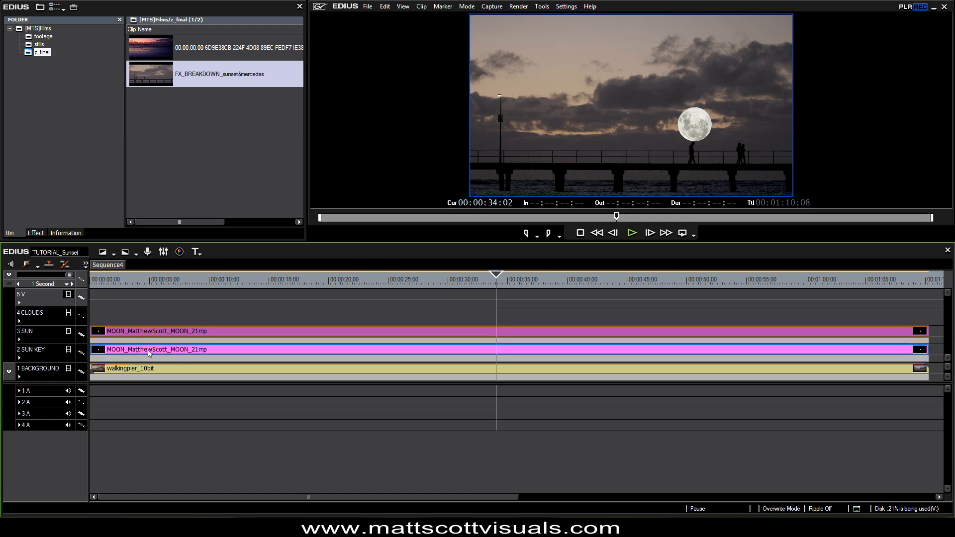
{"action": "left_click", "coordinate": [142, 333]}
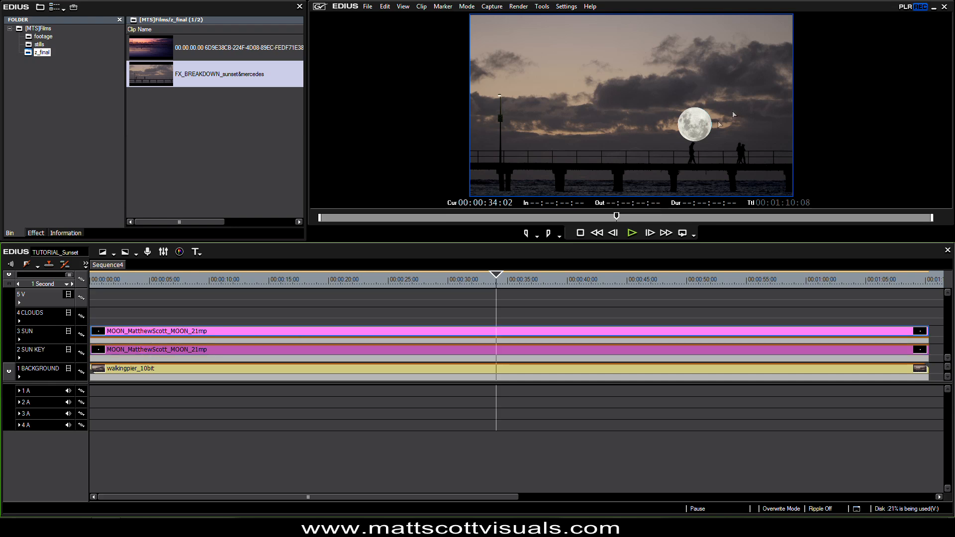
{"action": "left_click", "coordinate": [35, 233]}
{"action": "left_click_drag", "start_coordinate": [67, 156], "coordinate": [443, 332]}
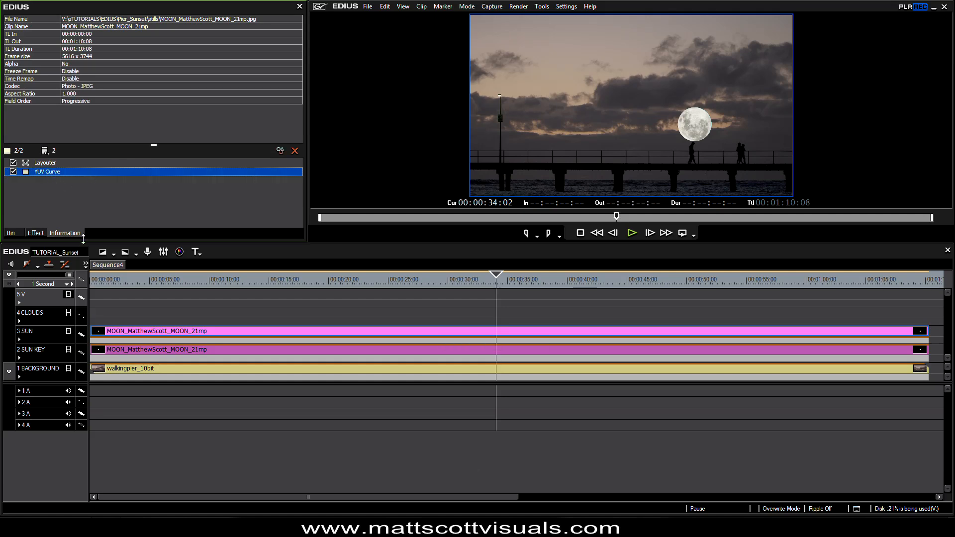
Blow the SUN clip's moon out to solid white by moving the Y curve's white point inward to just over halfway across.
{"action": "double_click", "coordinate": [47, 172]}
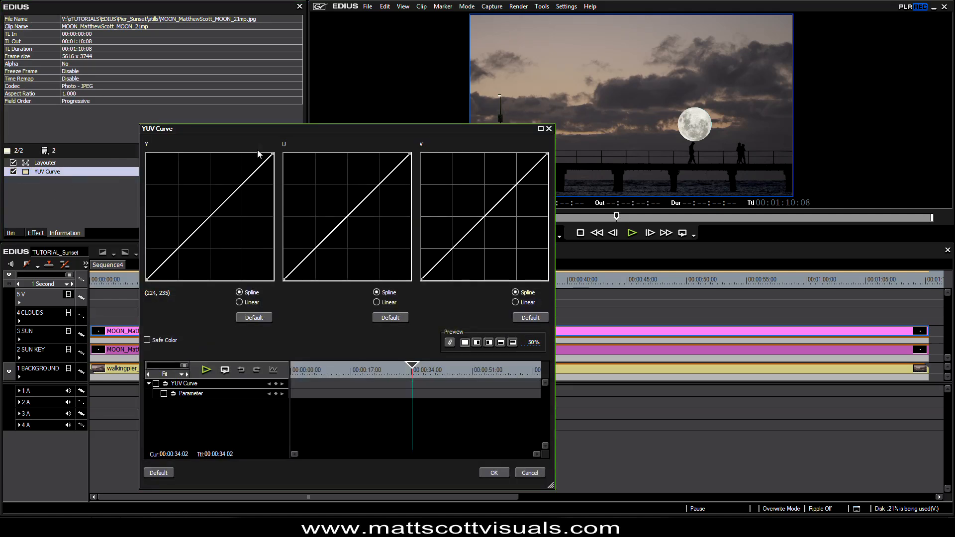
{"action": "left_click_drag", "start_coordinate": [243, 182], "coordinate": [213, 183]}
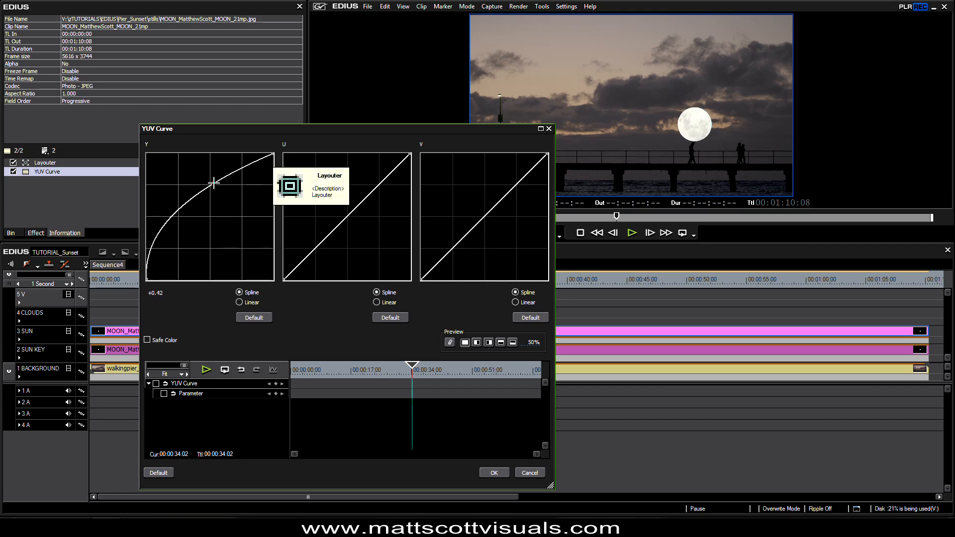
{"action": "right_click", "coordinate": [214, 184]}
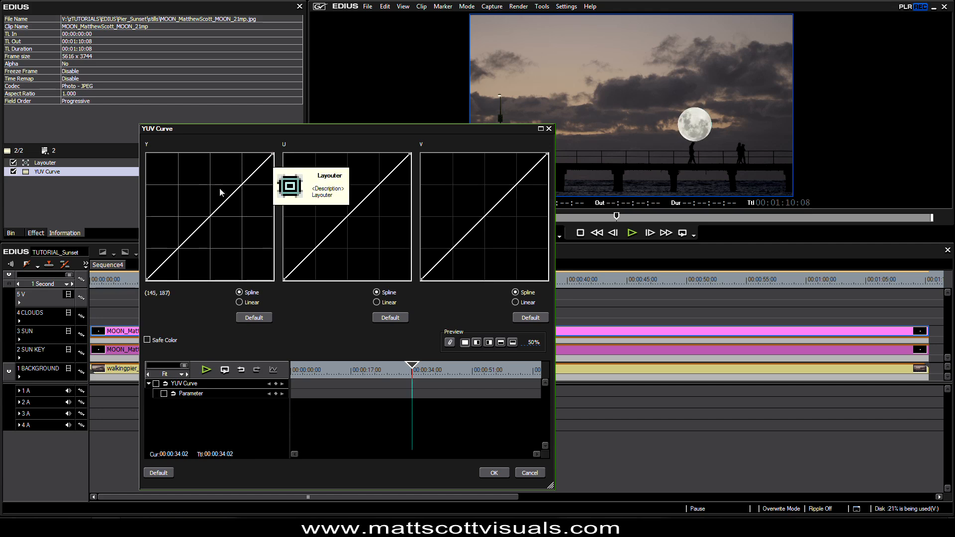
{"action": "left_click_drag", "start_coordinate": [271, 155], "coordinate": [215, 146]}
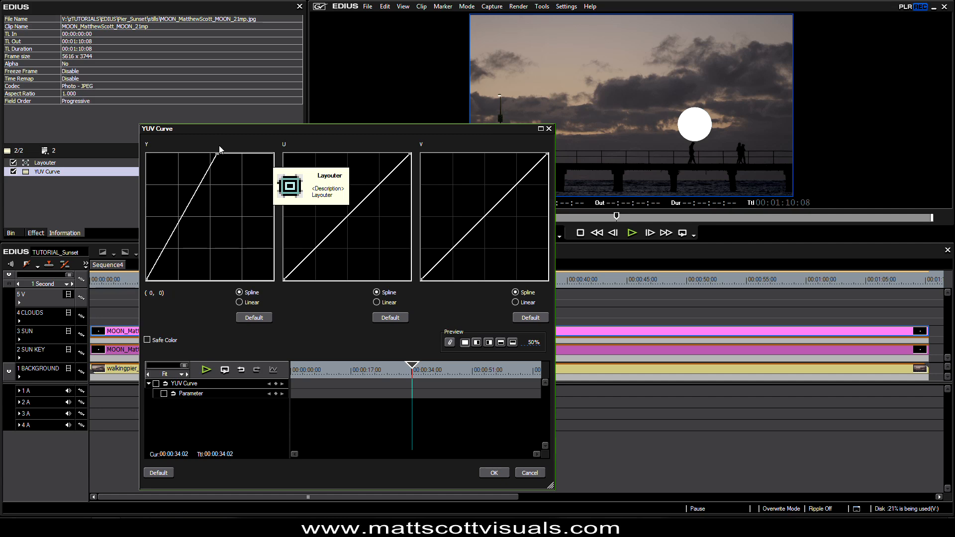
{"action": "left_click", "coordinate": [492, 473]}
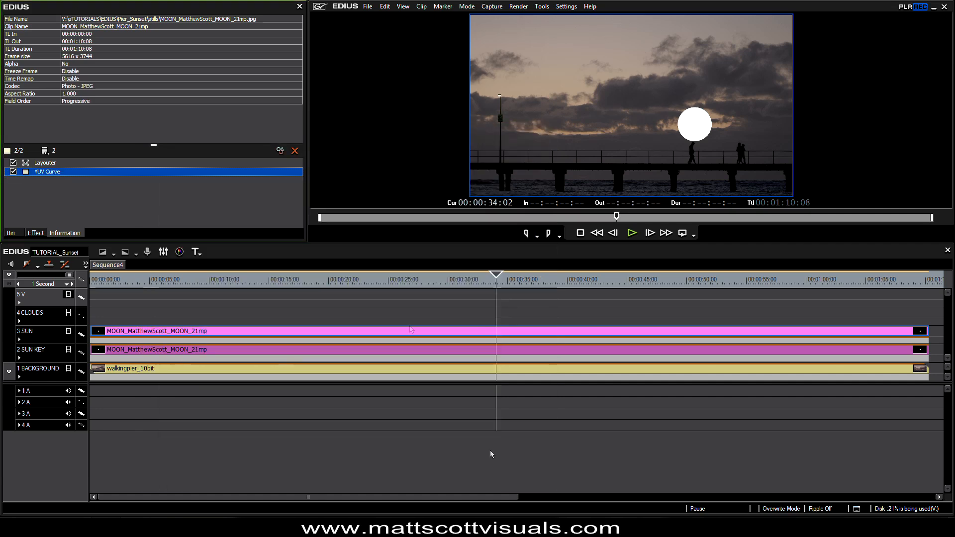
Copy the walkingpier_10bit clip from the BACKGROUND track onto the CLOUDS track, aligned with the sequence start.
{"action": "left_click_drag", "start_coordinate": [253, 280], "coordinate": [476, 287]}
{"action": "left_click_drag", "start_coordinate": [455, 288], "coordinate": [344, 297]}
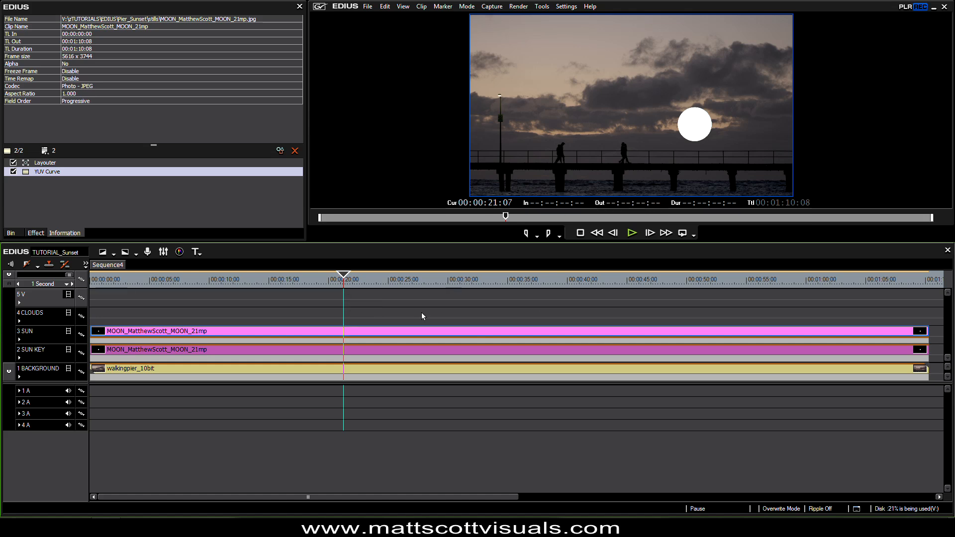
{"action": "left_click", "coordinate": [326, 376]}
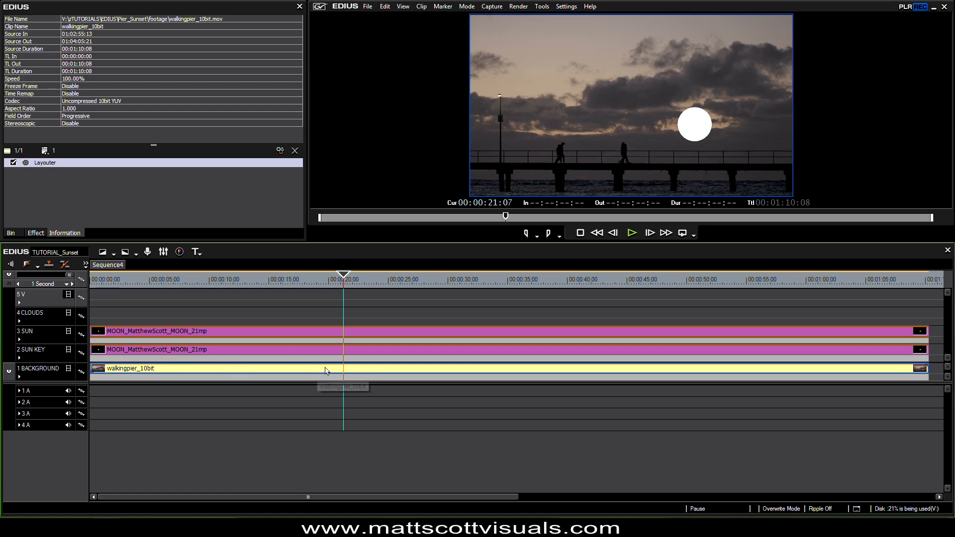
{"action": "left_click_drag", "start_coordinate": [320, 373], "coordinate": [320, 315]}
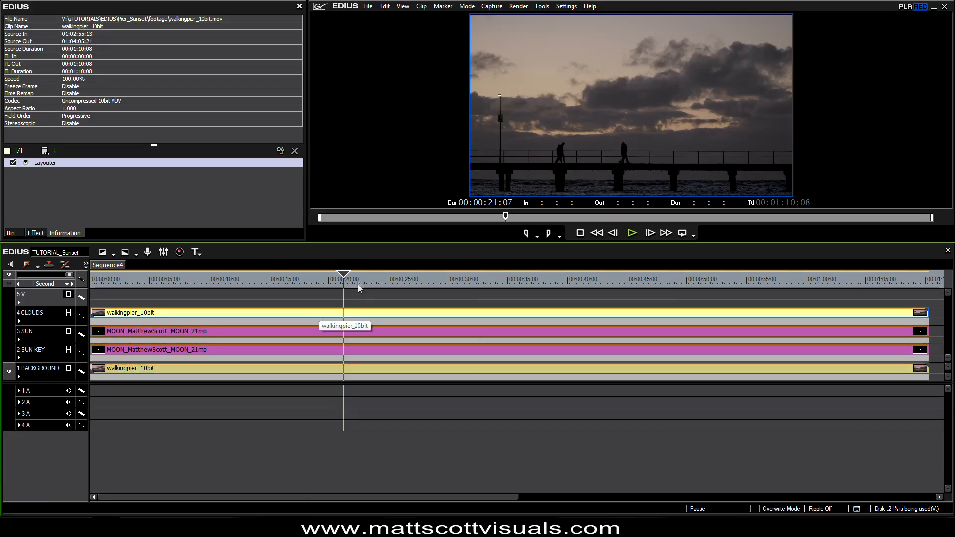
Review the layer order of the BACKGROUND, SUN KEY, SUN and CLOUDS clips and examine the sky and clouds at different times.
{"action": "mouse_move", "coordinate": [358, 281]}
{"action": "left_mouse_down"}
{"action": "mouse_move", "coordinate": [378, 282]}
{"action": "mouse_move", "coordinate": [350, 284]}
{"action": "mouse_move", "coordinate": [365, 284]}
{"action": "left_mouse_up"}
{"action": "left_click", "coordinate": [350, 348]}
{"action": "left_click", "coordinate": [349, 376]}
{"action": "left_click", "coordinate": [347, 351]}
{"action": "left_click", "coordinate": [344, 328]}
{"action": "mouse_move", "coordinate": [474, 284]}
{"action": "left_mouse_down"}
{"action": "mouse_move", "coordinate": [495, 291]}
{"action": "mouse_move", "coordinate": [483, 292]}
{"action": "left_mouse_up"}
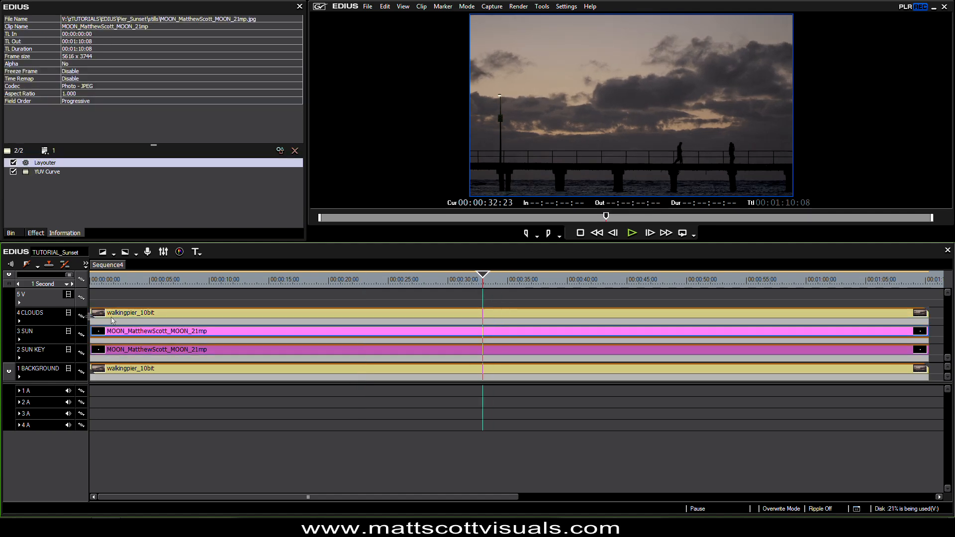
{"action": "left_click", "coordinate": [164, 315]}
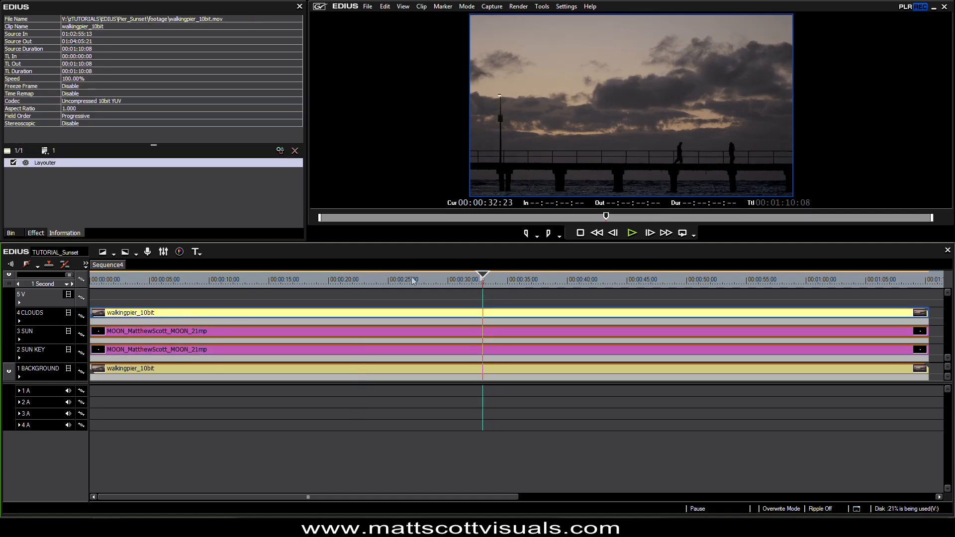
{"action": "left_click_drag", "start_coordinate": [506, 281], "coordinate": [429, 283]}
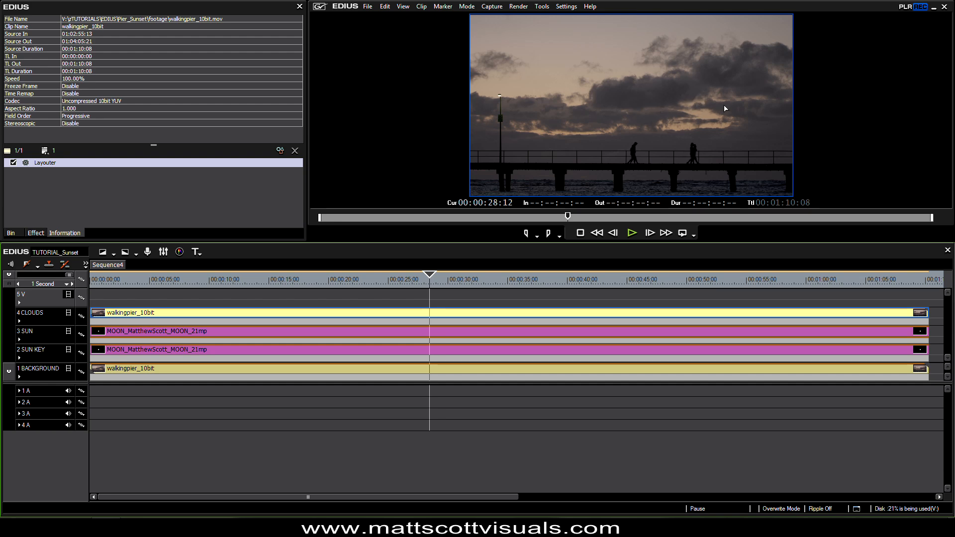
{"action": "left_click", "coordinate": [547, 37]}
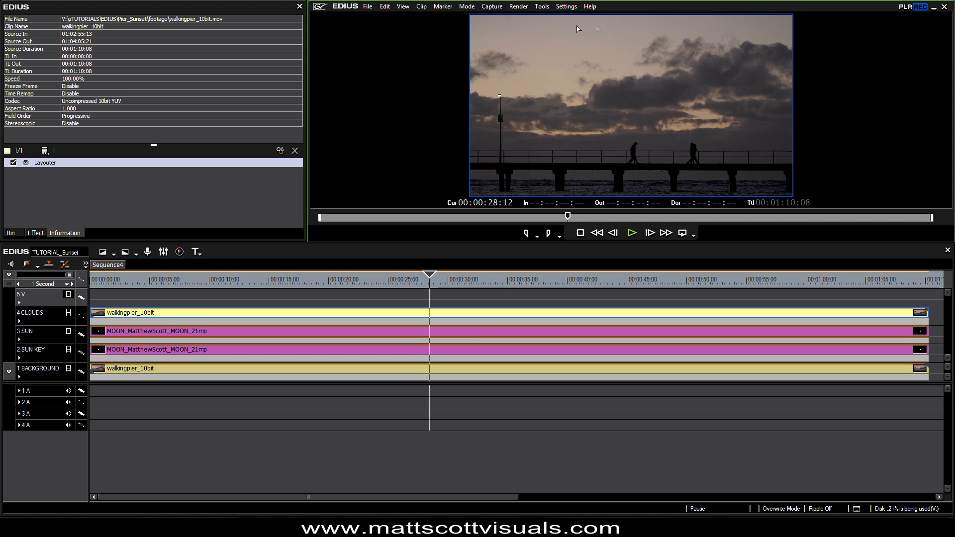
{"action": "left_click", "coordinate": [468, 331]}
{"action": "left_click", "coordinate": [454, 350]}
{"action": "left_click", "coordinate": [454, 368]}
{"action": "left_click", "coordinate": [455, 349]}
{"action": "left_click", "coordinate": [459, 331]}
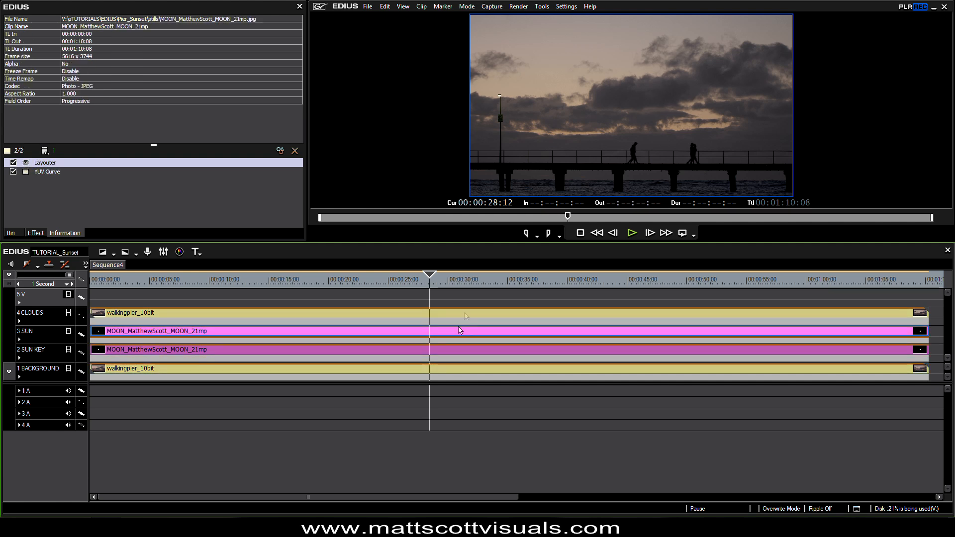
Apply the Luminancekey keyer to the mixer area of the walkingpier_10bit clip on the CLOUDS track.
{"action": "left_click", "coordinate": [464, 314]}
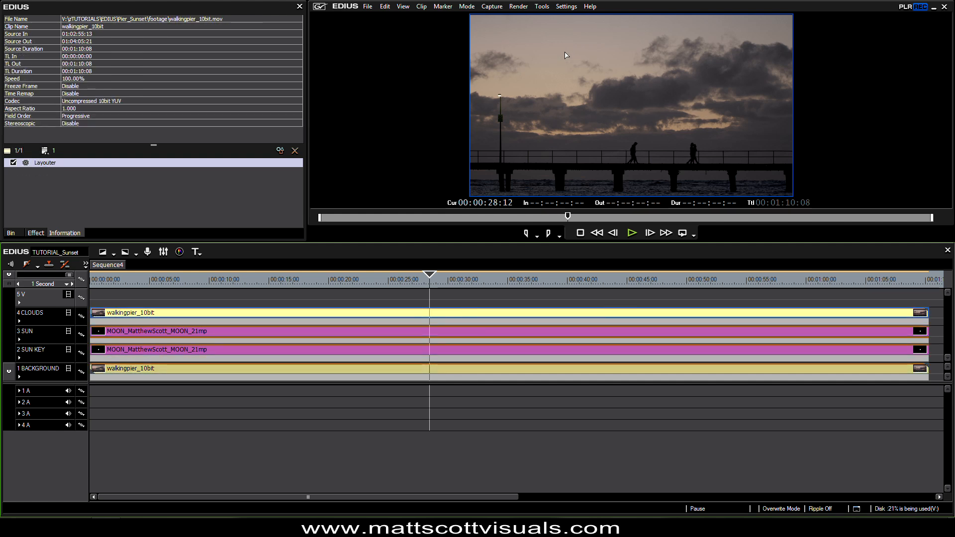
{"action": "left_click", "coordinate": [36, 234]}
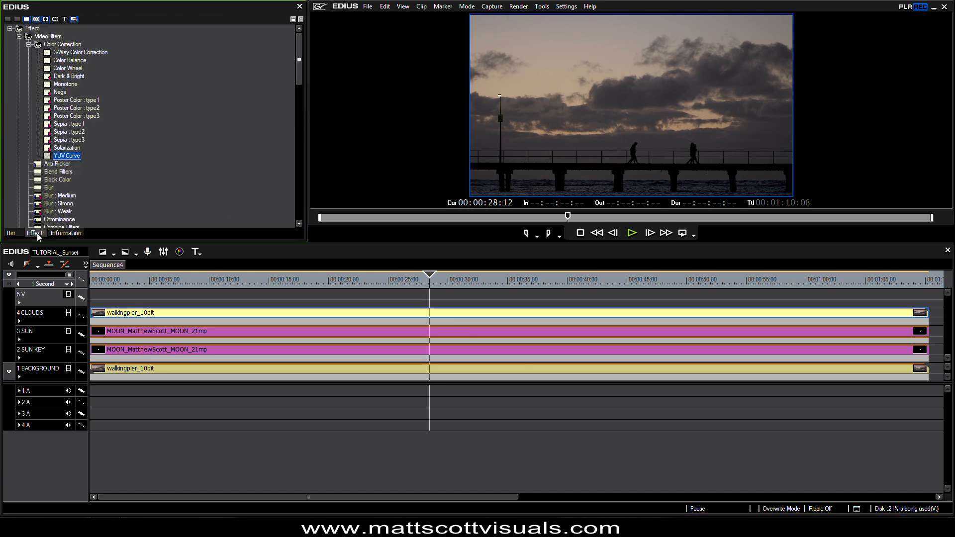
{"action": "left_click_drag", "start_coordinate": [303, 59], "coordinate": [292, 225]}
{"action": "left_click", "coordinate": [55, 211]}
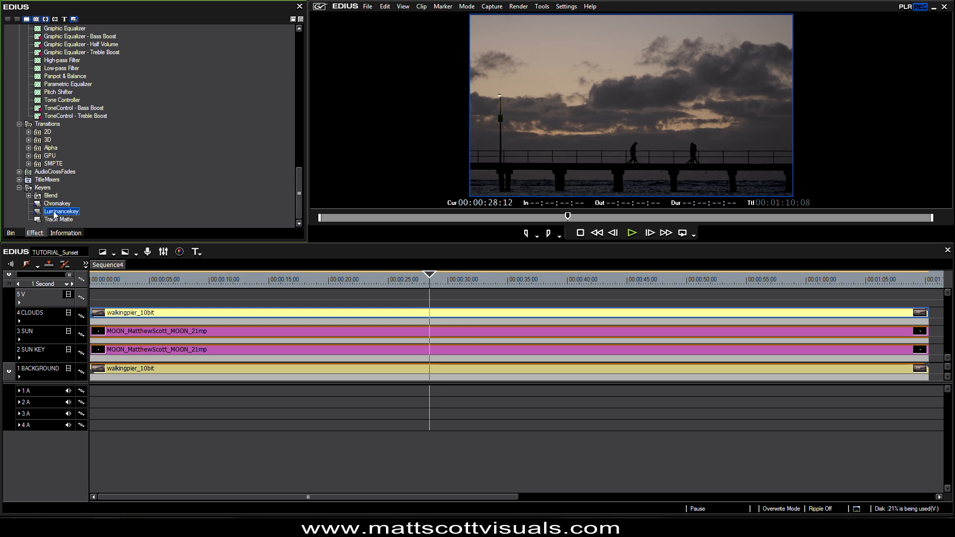
{"action": "left_click_drag", "start_coordinate": [371, 325], "coordinate": [375, 322]}
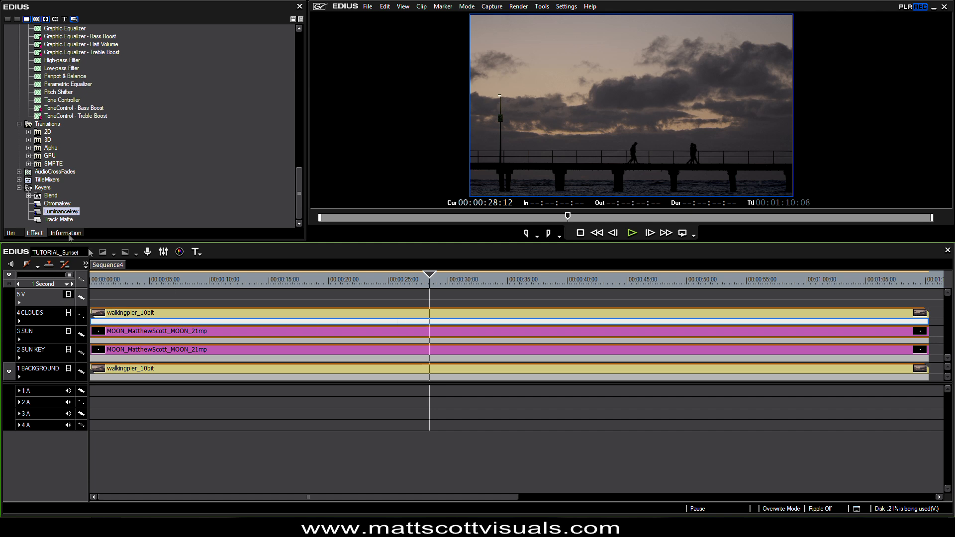
{"action": "left_click_drag", "start_coordinate": [61, 211], "coordinate": [425, 321]}
At 00:00:31:09, set the CLOUDS Luminancekey range to minimum 117 and maximum 150 with both slopes at 0.
{"action": "left_click", "coordinate": [497, 283]}
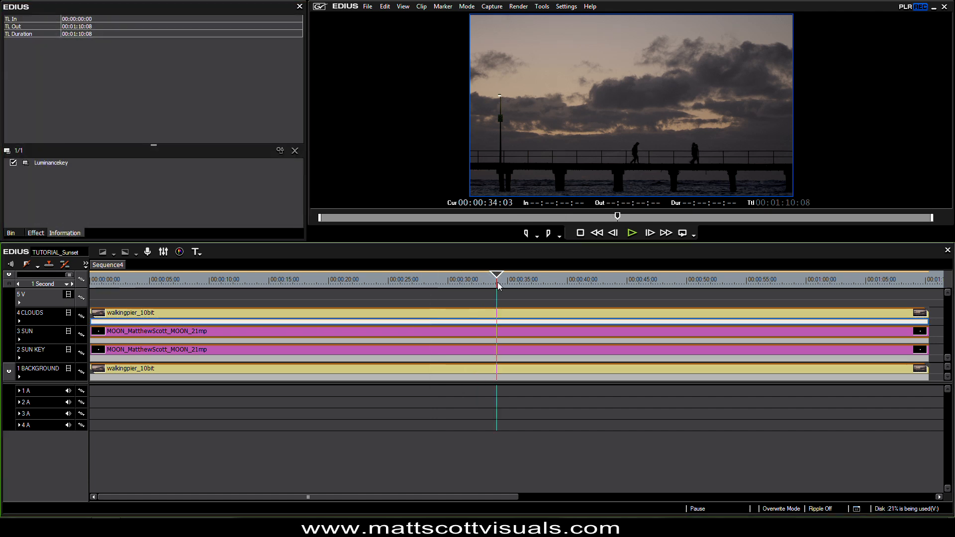
{"action": "left_click_drag", "start_coordinate": [499, 285], "coordinate": [465, 286]}
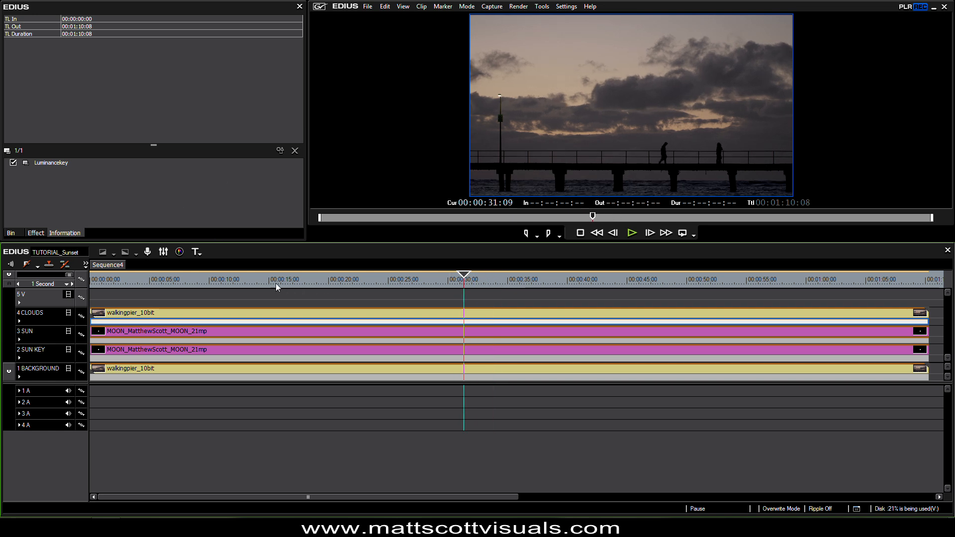
{"action": "double_click", "coordinate": [49, 164]}
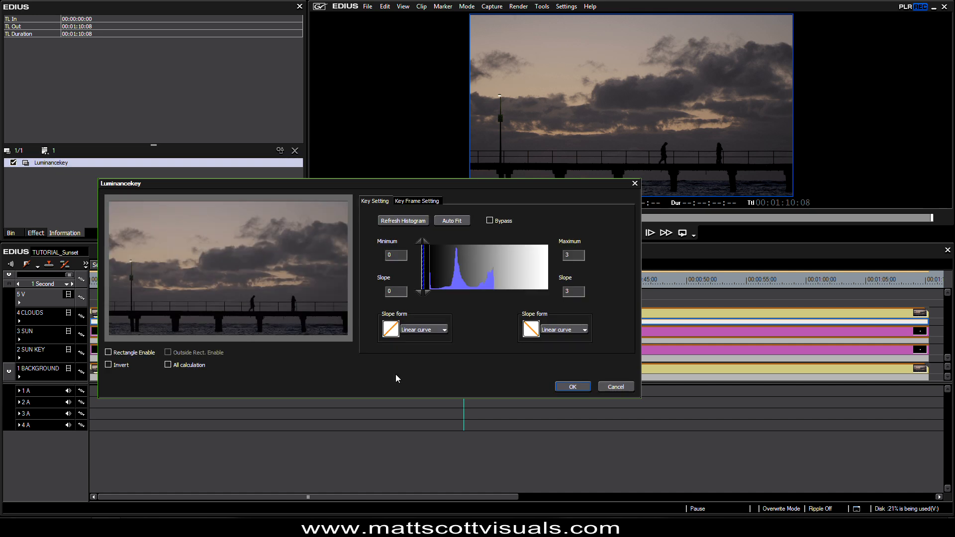
{"action": "left_click", "coordinate": [417, 201]}
{"action": "left_click", "coordinate": [374, 201]}
{"action": "left_click_drag", "start_coordinate": [513, 184], "coordinate": [603, 73]}
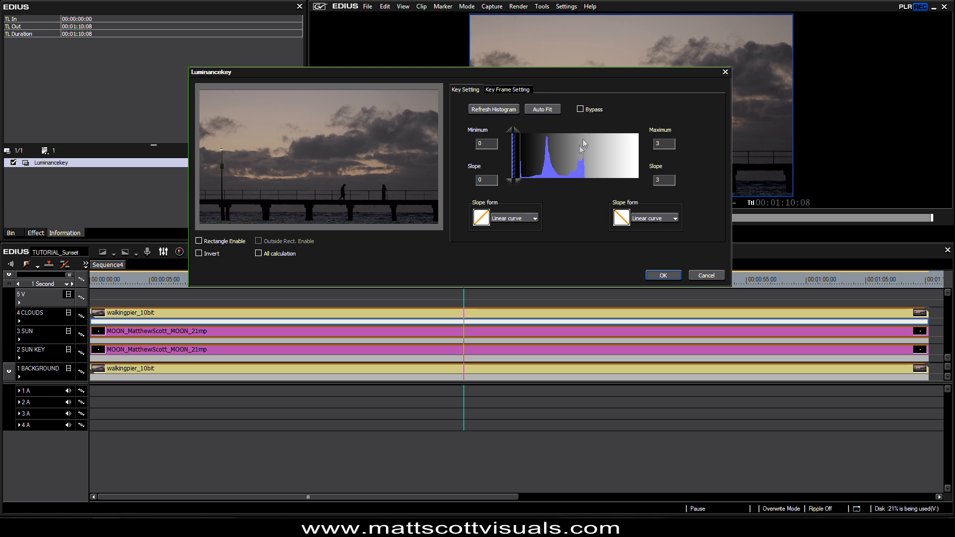
{"action": "left_click_drag", "start_coordinate": [585, 77], "coordinate": [526, 187]}
{"action": "left_click_drag", "start_coordinate": [457, 242], "coordinate": [521, 280]}
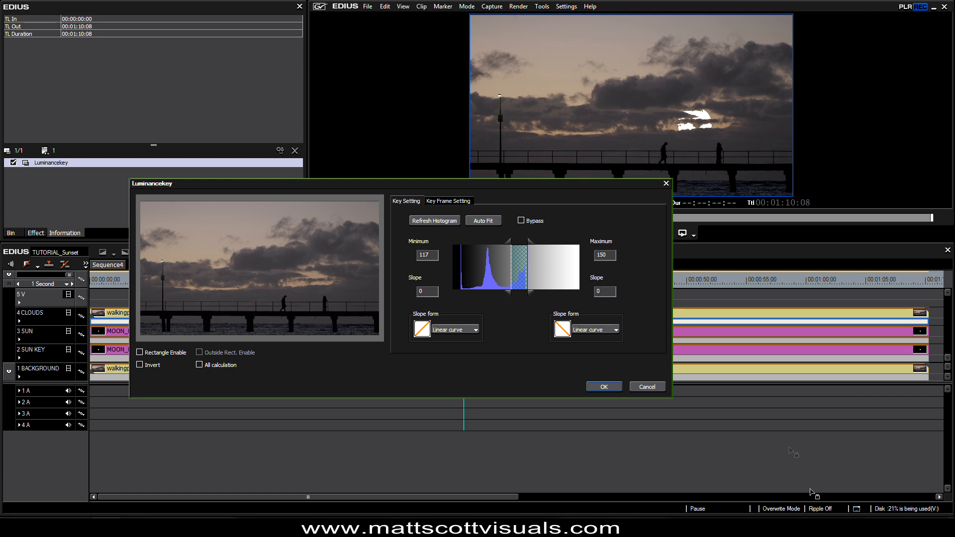
Compare the BACKGROUND and CLOUDS clips and shift the luminance key range across the histogram, ending at minimum 119 and maximum 152.
{"action": "left_click", "coordinate": [706, 350]}
{"action": "left_click", "coordinate": [703, 369]}
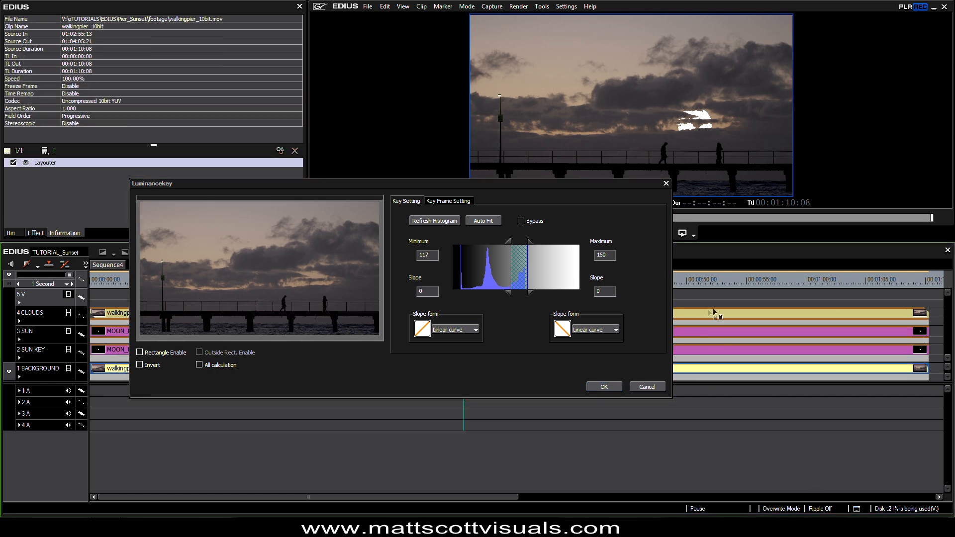
{"action": "left_click", "coordinate": [710, 313]}
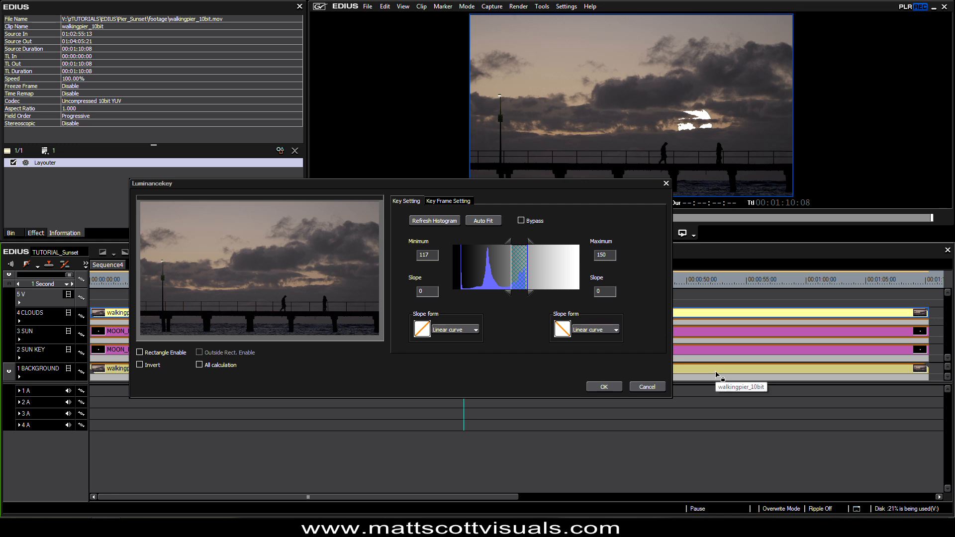
{"action": "left_click_drag", "start_coordinate": [532, 267], "coordinate": [543, 286]}
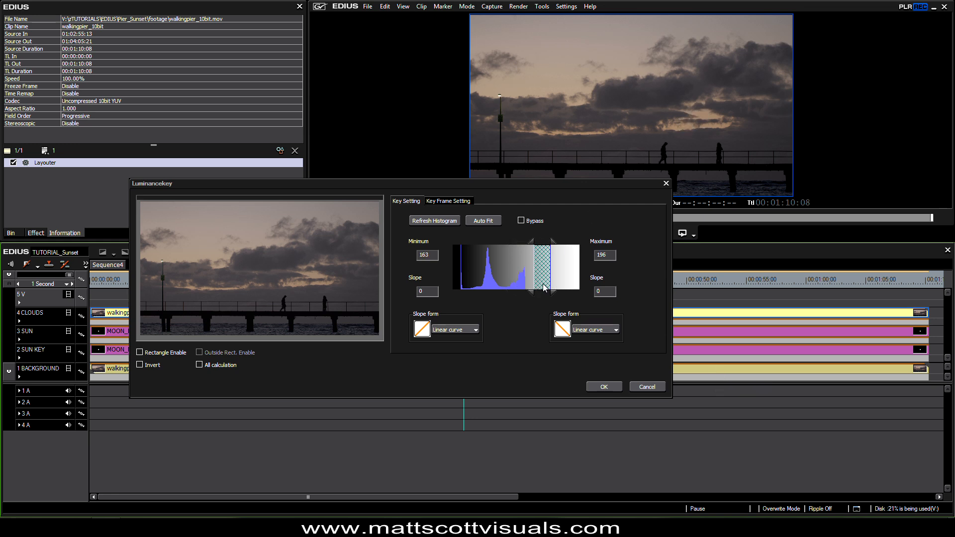
{"action": "left_click_drag", "start_coordinate": [545, 287], "coordinate": [523, 292]}
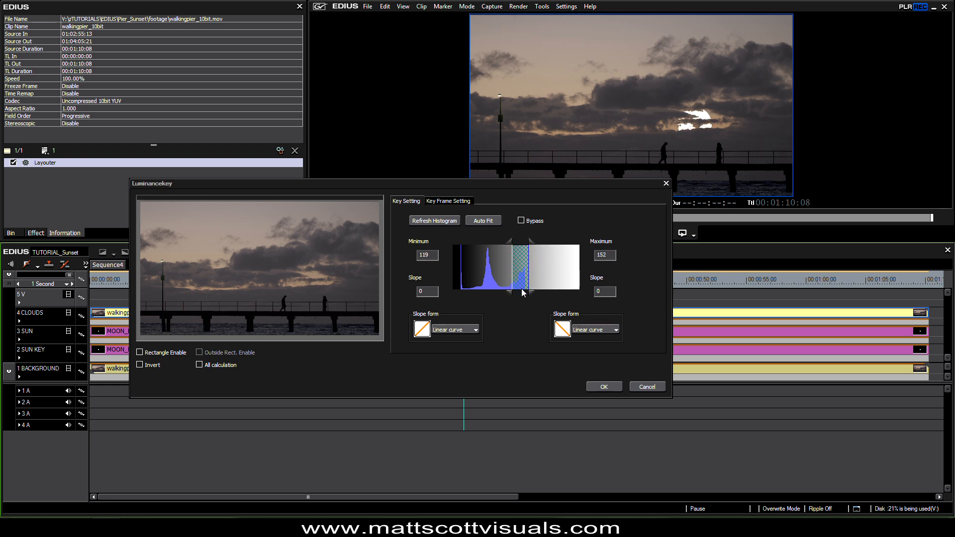
Narrow the luminance key to minimum 121 and maximum 144 with both slopes at 0, apply it and check the sun full screen.
{"action": "left_click_drag", "start_coordinate": [510, 293], "coordinate": [545, 294]}
{"action": "left_click_drag", "start_coordinate": [531, 242], "coordinate": [526, 242]}
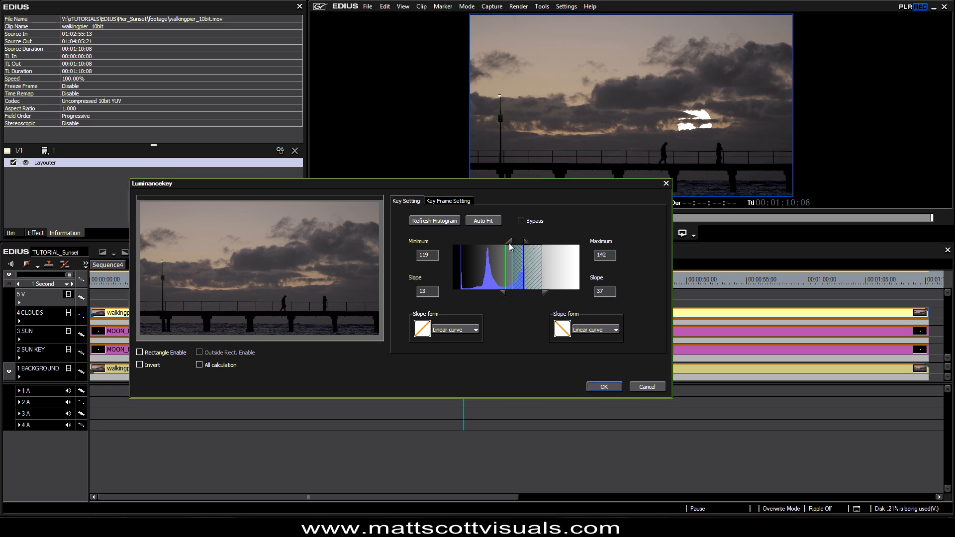
{"action": "mouse_move", "coordinate": [545, 293]}
{"action": "left_mouse_down"}
{"action": "mouse_move", "coordinate": [510, 294]}
{"action": "mouse_move", "coordinate": [519, 284]}
{"action": "left_mouse_up"}
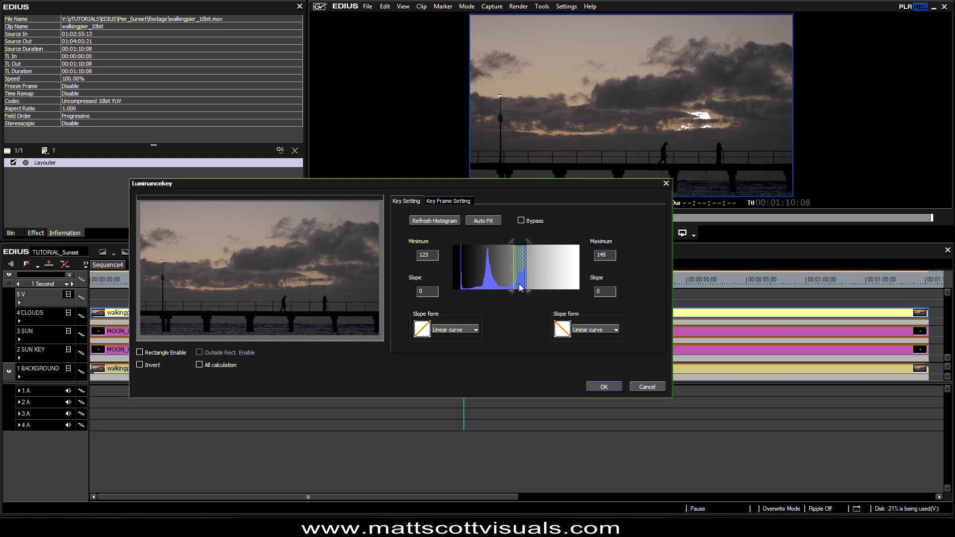
{"action": "left_click", "coordinate": [613, 389]}
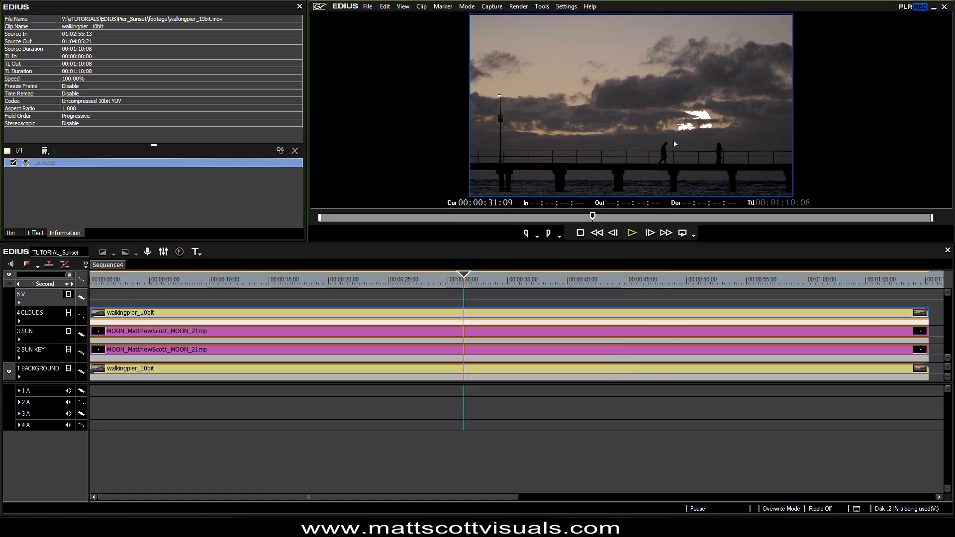
{"action": "double_click", "coordinate": [674, 141]}
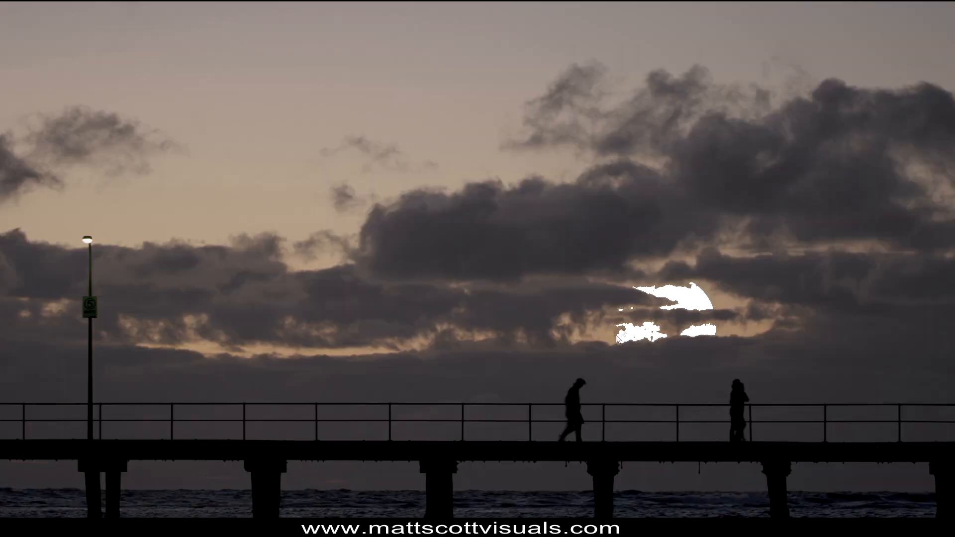
{"action": "key", "text": "Escape"}
Soften the dark side of the CLOUDS luminance key by setting the minimum slope to 34.
{"action": "left_click", "coordinate": [677, 322]}
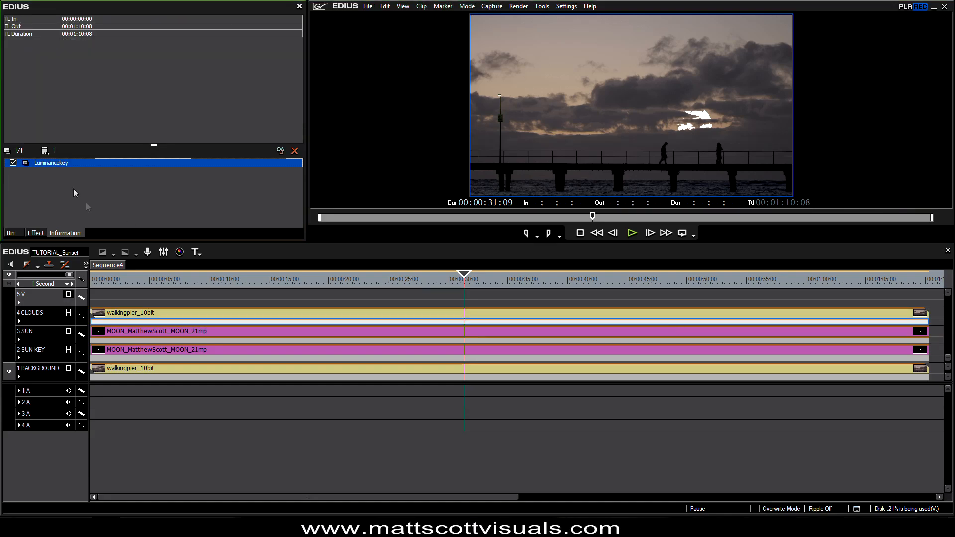
{"action": "double_click", "coordinate": [55, 162]}
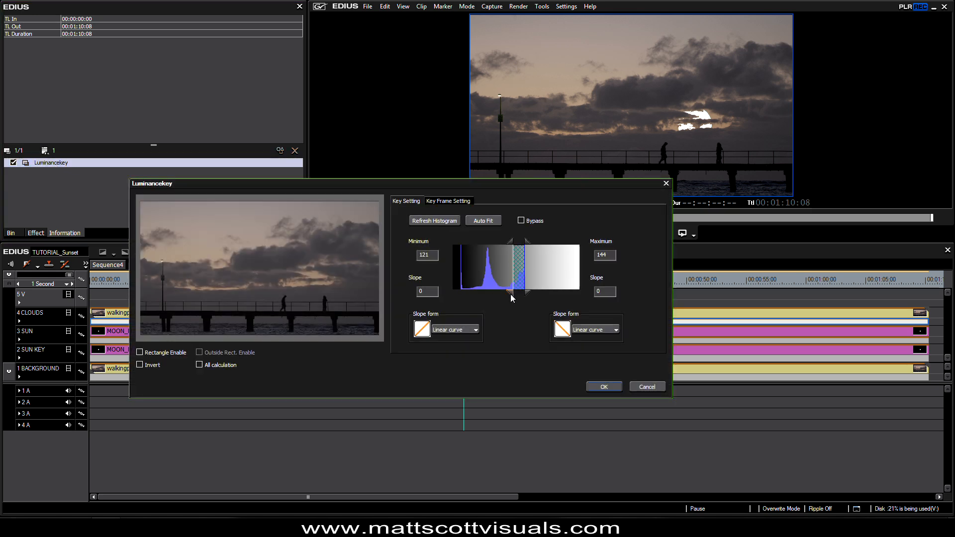
{"action": "mouse_move", "coordinate": [510, 294]}
{"action": "left_mouse_down"}
{"action": "mouse_move", "coordinate": [486, 295]}
{"action": "mouse_move", "coordinate": [494, 292]}
{"action": "left_mouse_up"}
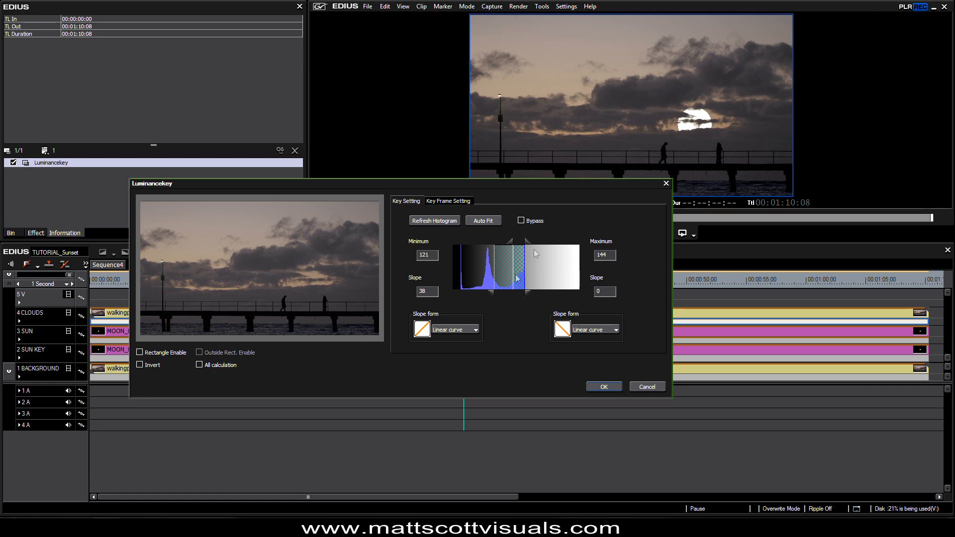
{"action": "left_click_drag", "start_coordinate": [490, 292], "coordinate": [477, 292]}
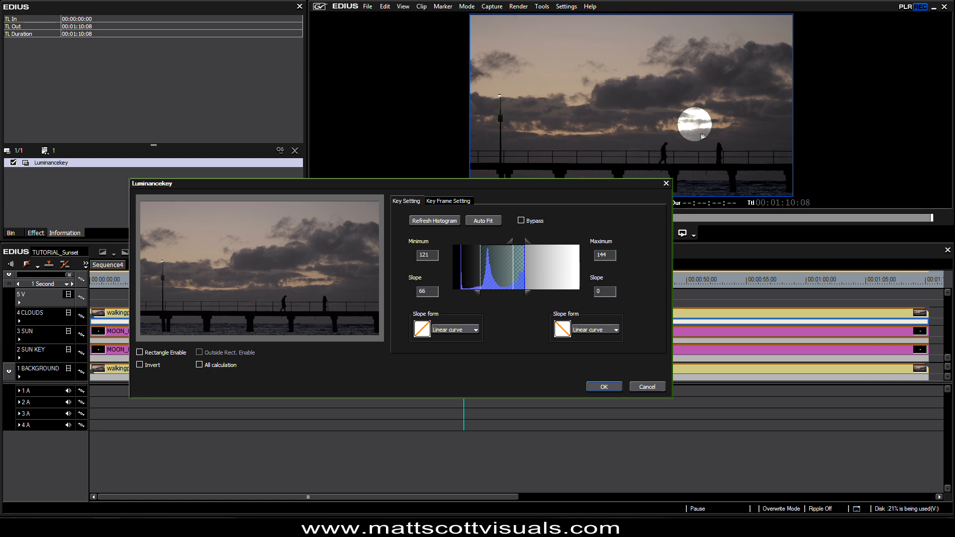
{"action": "left_click_drag", "start_coordinate": [476, 293], "coordinate": [492, 294]}
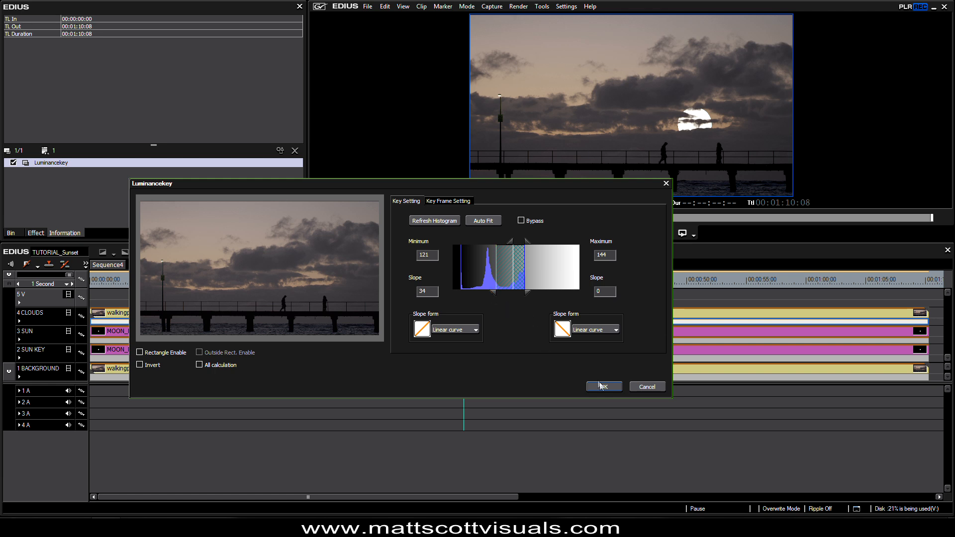
{"action": "left_click", "coordinate": [598, 382]}
Play the composite briefly full screen and scrub to an earlier time to examine the sun behind the clouds.
{"action": "double_click", "coordinate": [709, 153]}
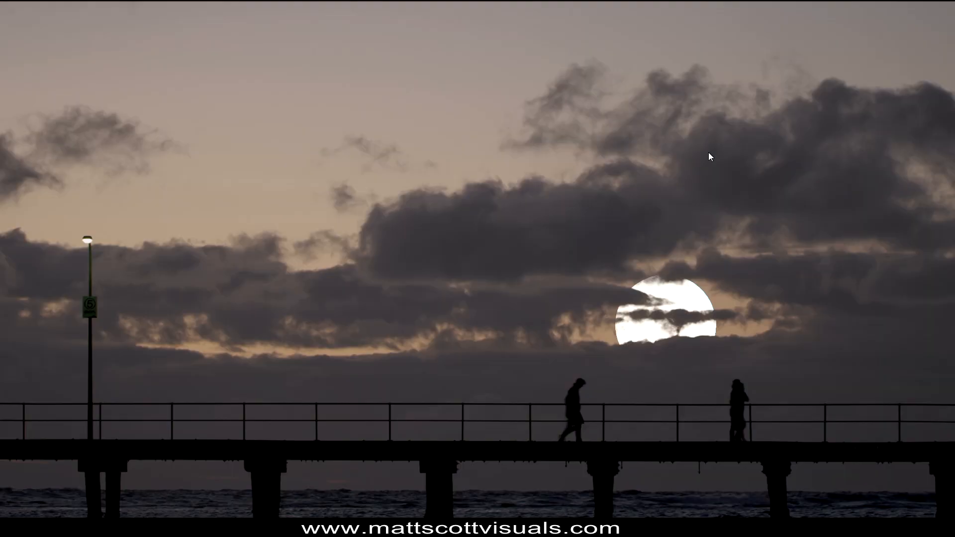
{"action": "key", "text": "space"}
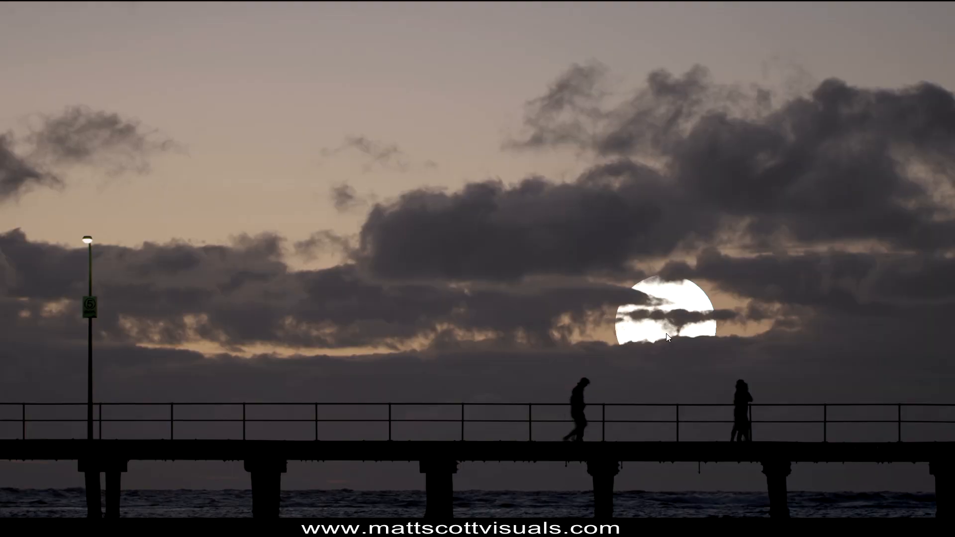
{"action": "key", "text": "space"}
{"action": "double_click", "coordinate": [664, 335]}
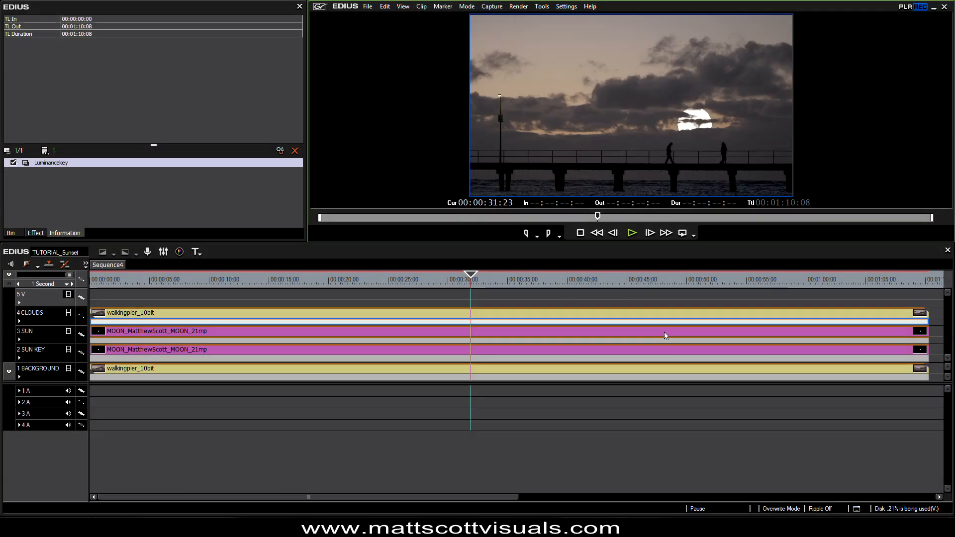
{"action": "left_click_drag", "start_coordinate": [468, 283], "coordinate": [290, 312]}
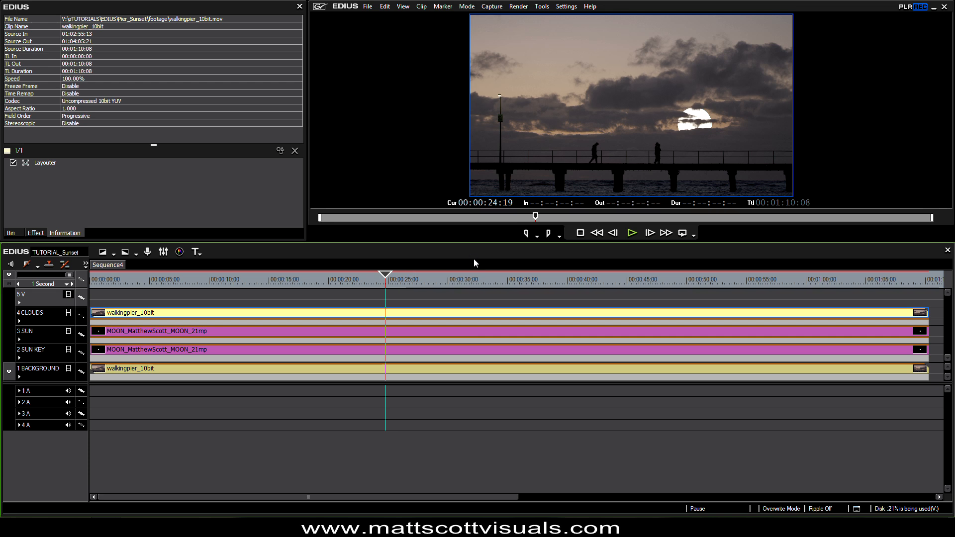
Review the project settings and select 10bit as the video quantization bit rate.
{"action": "left_click", "coordinate": [566, 6]}
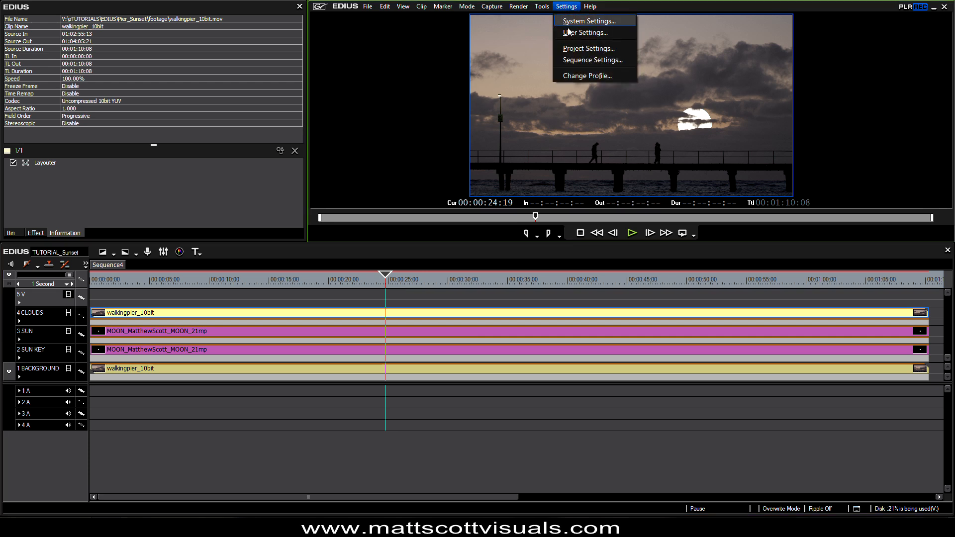
{"action": "left_click", "coordinate": [608, 50]}
{"action": "left_click_drag", "start_coordinate": [592, 233], "coordinate": [527, 235]}
{"action": "left_click", "coordinate": [520, 236]}
{"action": "left_click", "coordinate": [518, 234]}
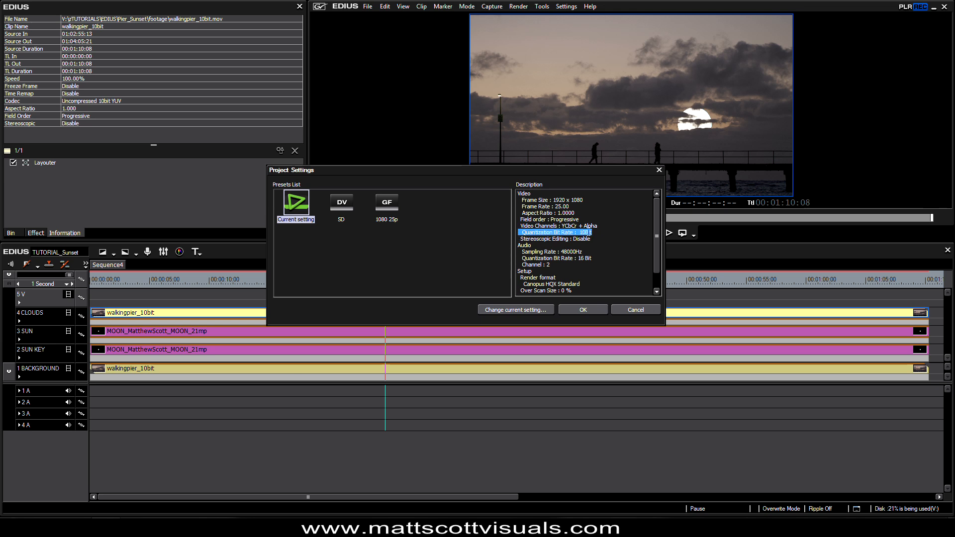
{"action": "left_click", "coordinate": [526, 311]}
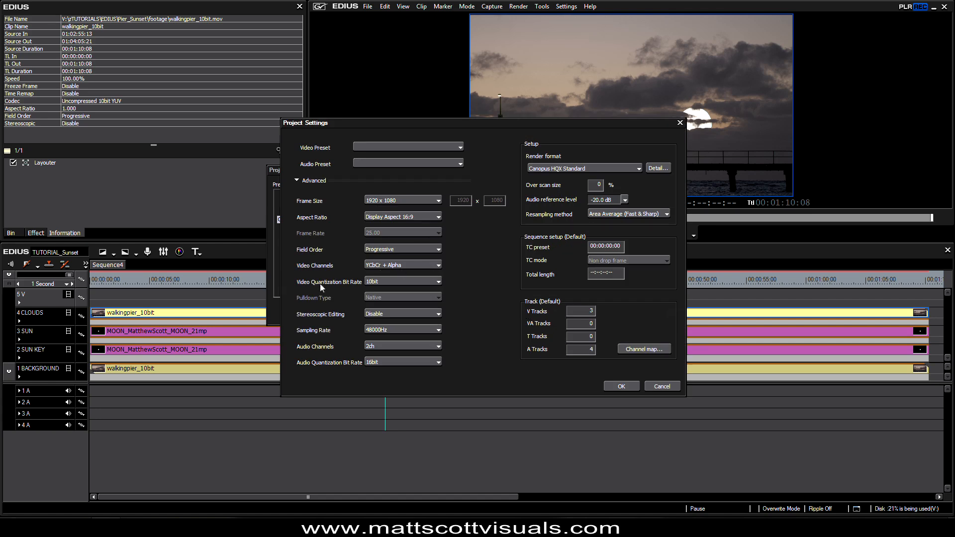
{"action": "left_click", "coordinate": [383, 282]}
{"action": "left_click", "coordinate": [381, 297]}
{"action": "left_click", "coordinate": [622, 387]}
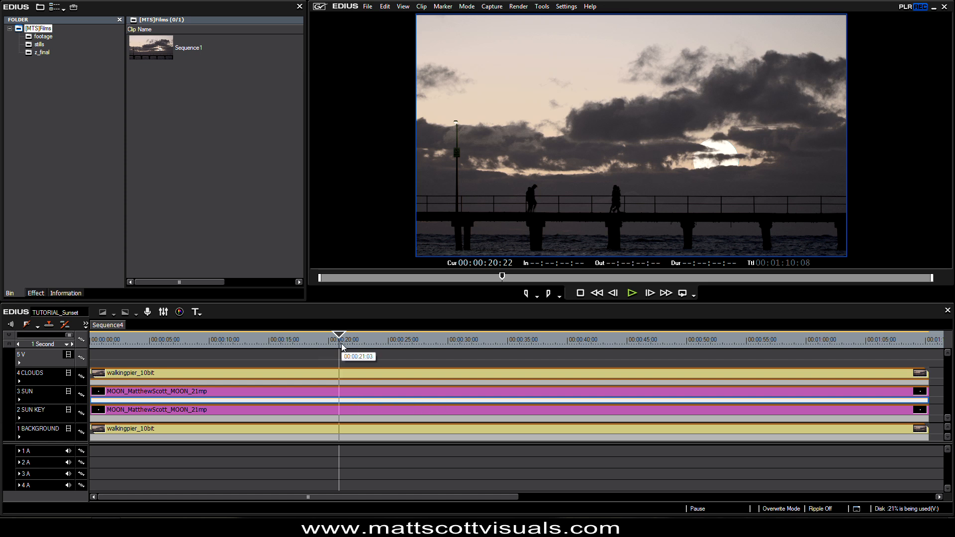
{"action": "left_click", "coordinate": [105, 329]}
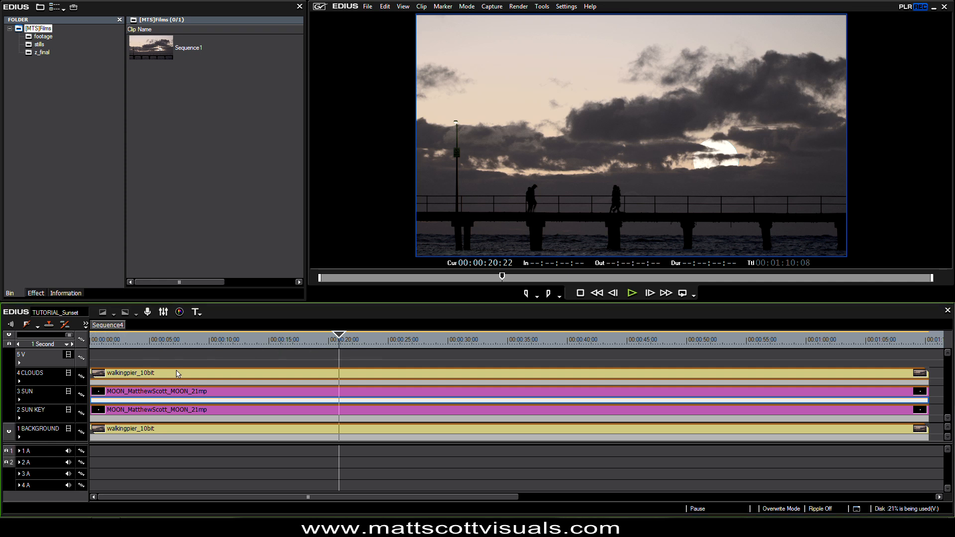
{"action": "left_click", "coordinate": [169, 52]}
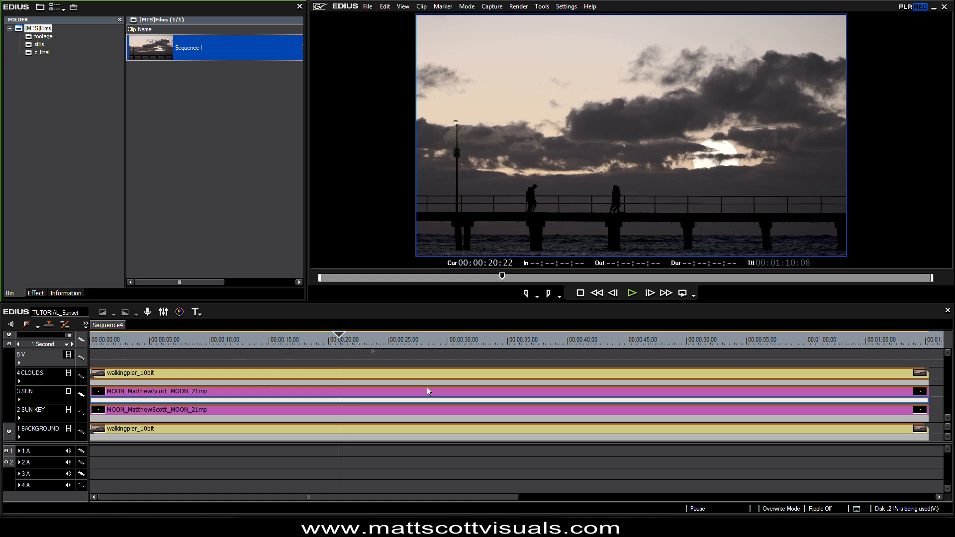
{"action": "left_click", "coordinate": [372, 345]}
{"action": "left_click_drag", "start_coordinate": [372, 346], "coordinate": [328, 348]}
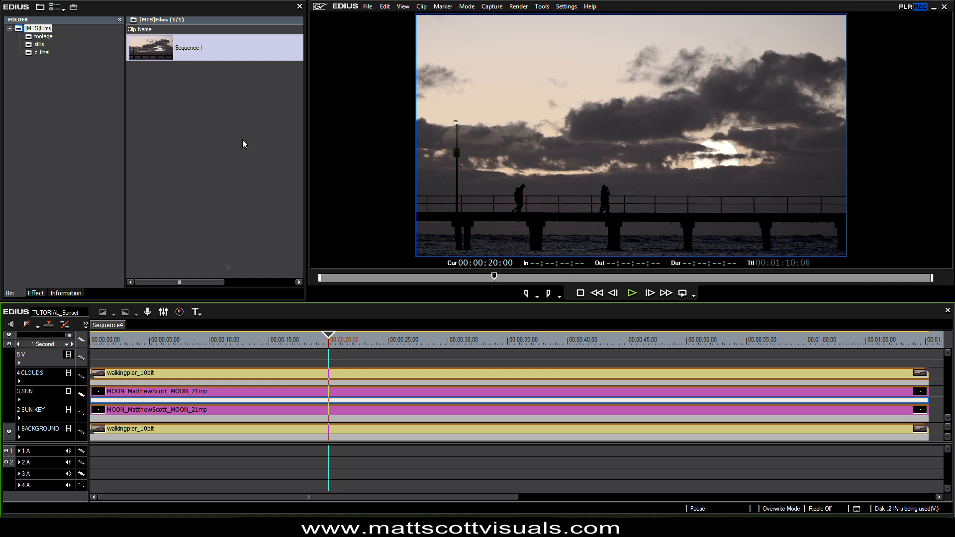
Rename the Sequence1 clip in the bin as "< SUNSET COMP >".
{"action": "right_click", "coordinate": [183, 48]}
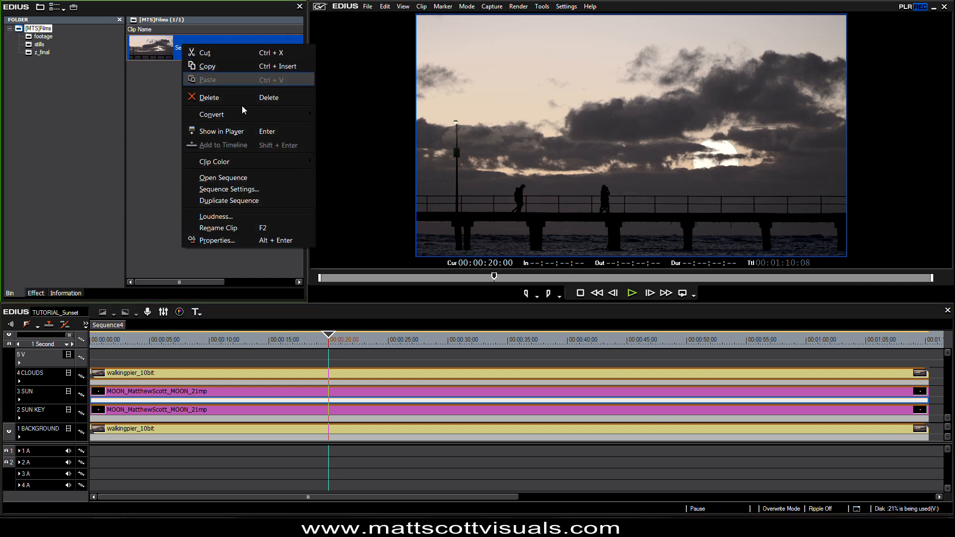
{"action": "left_click", "coordinate": [236, 229]}
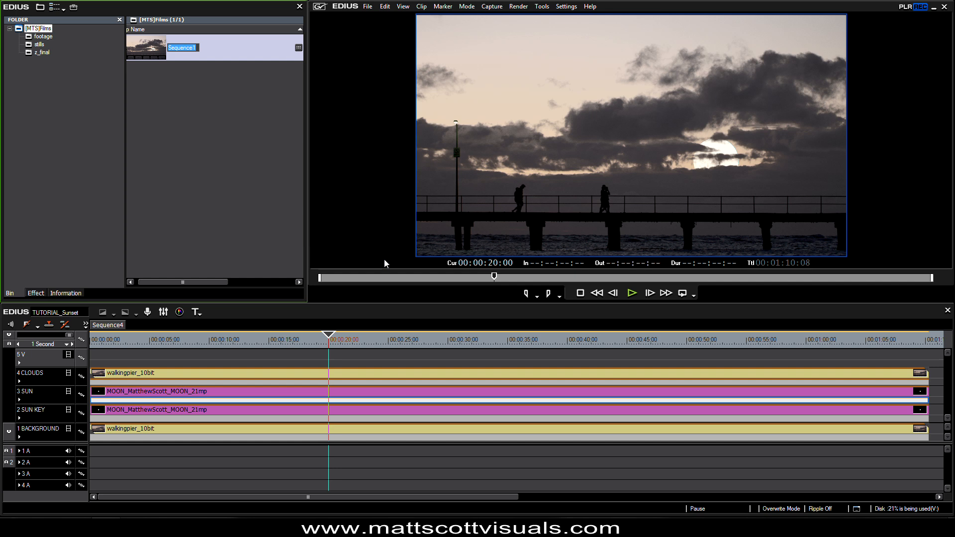
{"action": "key", "text": "BackSpace"}
{"action": "type", "text": "SUNSET COMP >"}
{"action": "key", "text": "Return"}
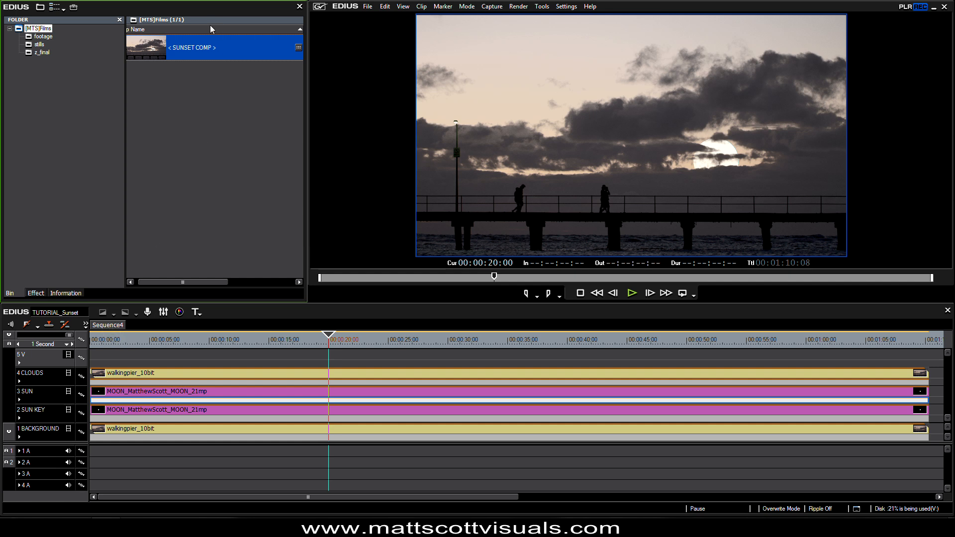
Set the sequence name to "< SUNSET COMP >" in the settings of the bin's sequence.
{"action": "right_click", "coordinate": [200, 48]}
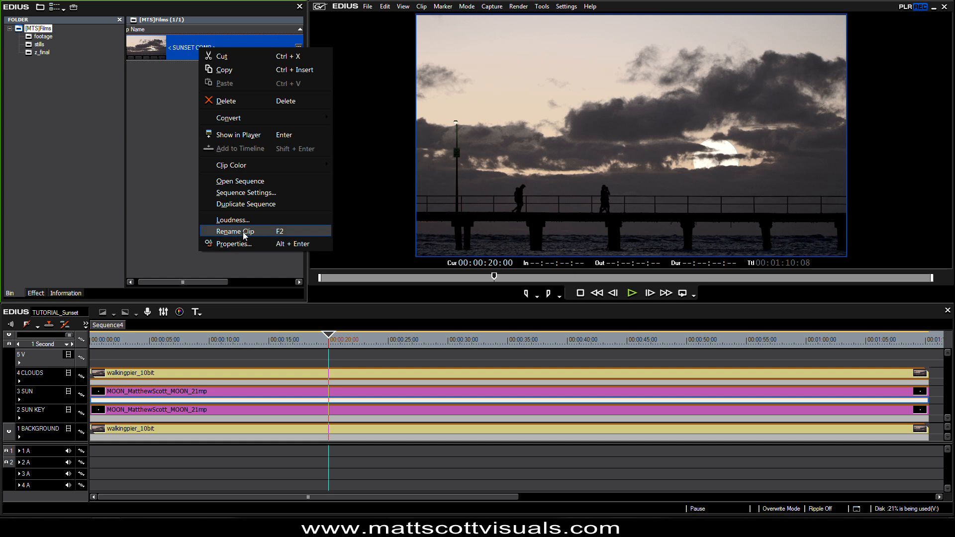
{"action": "left_click", "coordinate": [238, 194]}
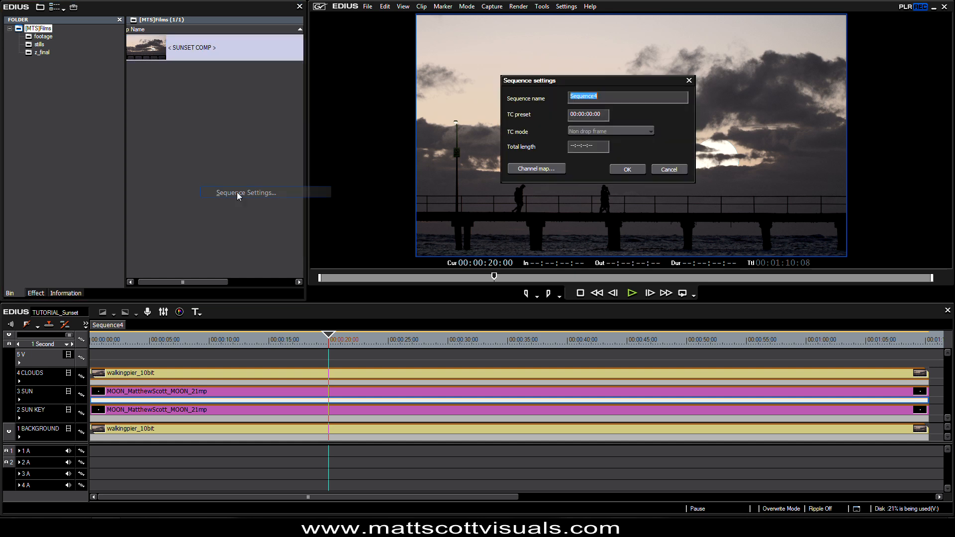
{"action": "type", "text": "< SUNSET COMP >"}
{"action": "key", "text": "Return"}
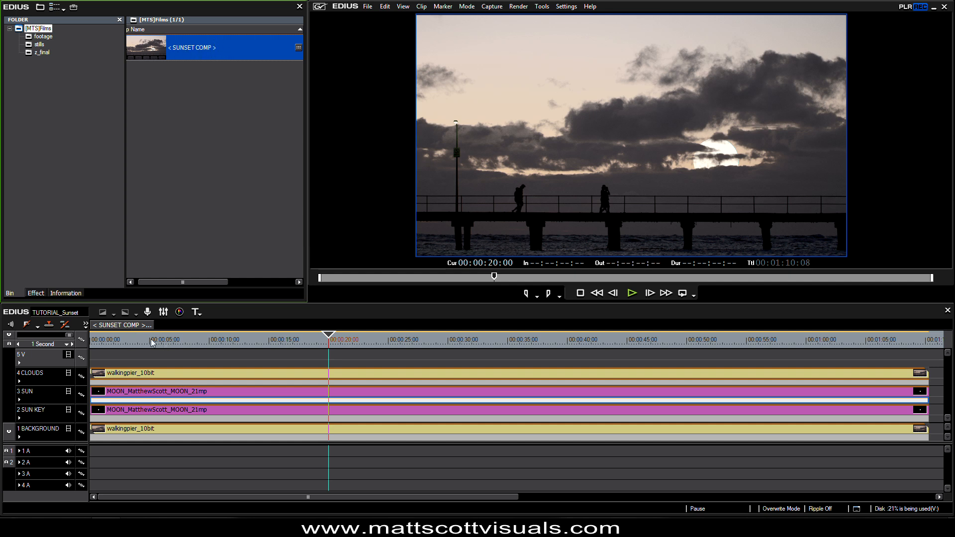
Rename the open timeline sequence as "<< Sunset COMP >>" and clear the bin selection.
{"action": "double_click", "coordinate": [117, 325]}
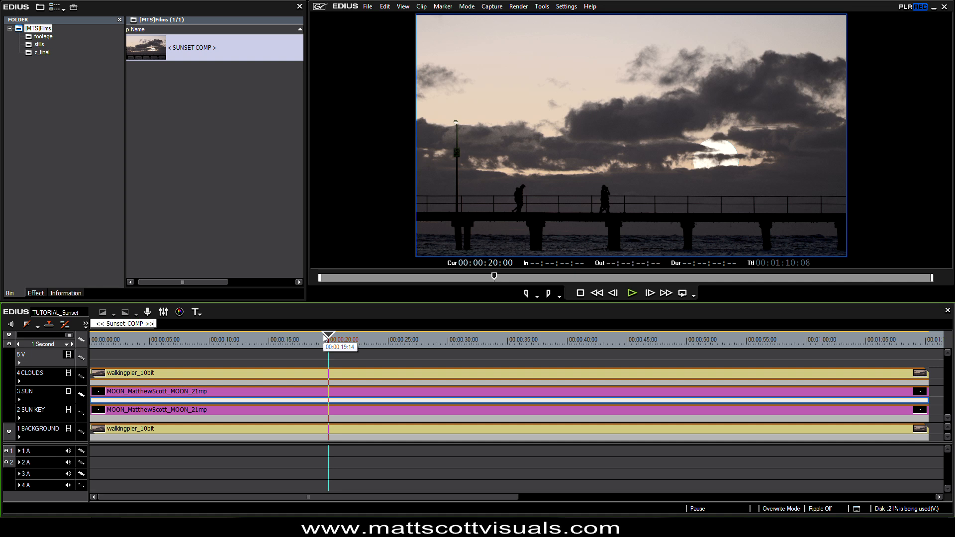
{"action": "key", "text": "Return"}
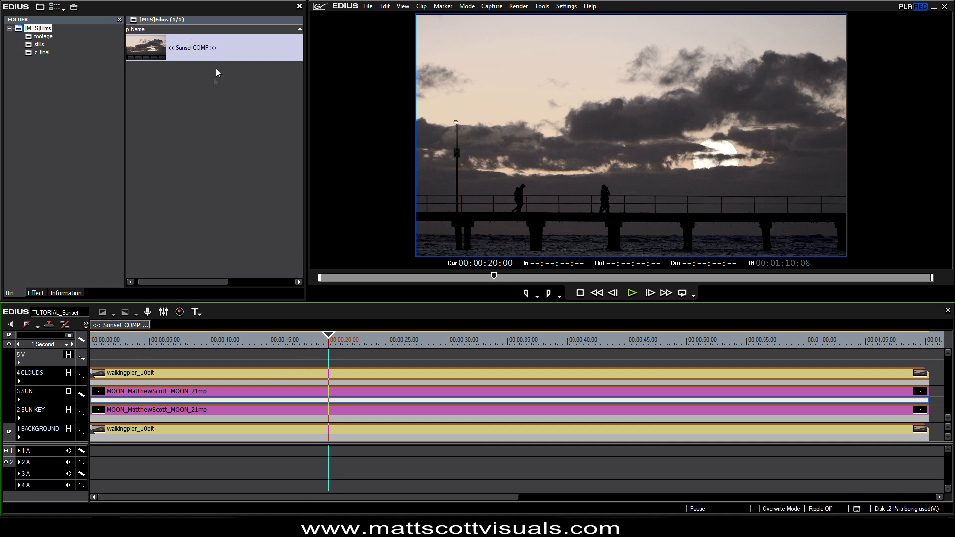
{"action": "left_click", "coordinate": [181, 120]}
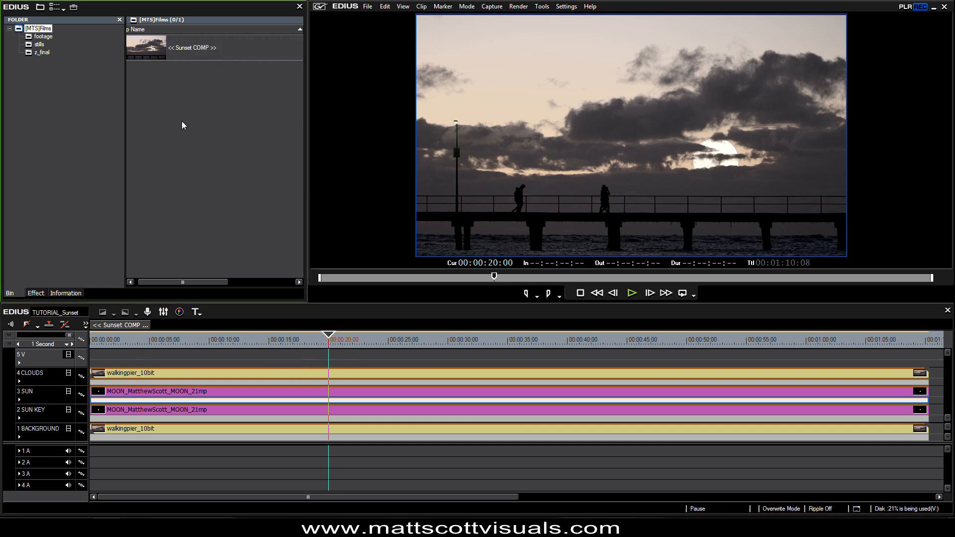
Create a new sequence in the bin, open it and delete its audio tracks 2A to 4A.
{"action": "right_click", "coordinate": [157, 87]}
{"action": "left_click", "coordinate": [218, 151]}
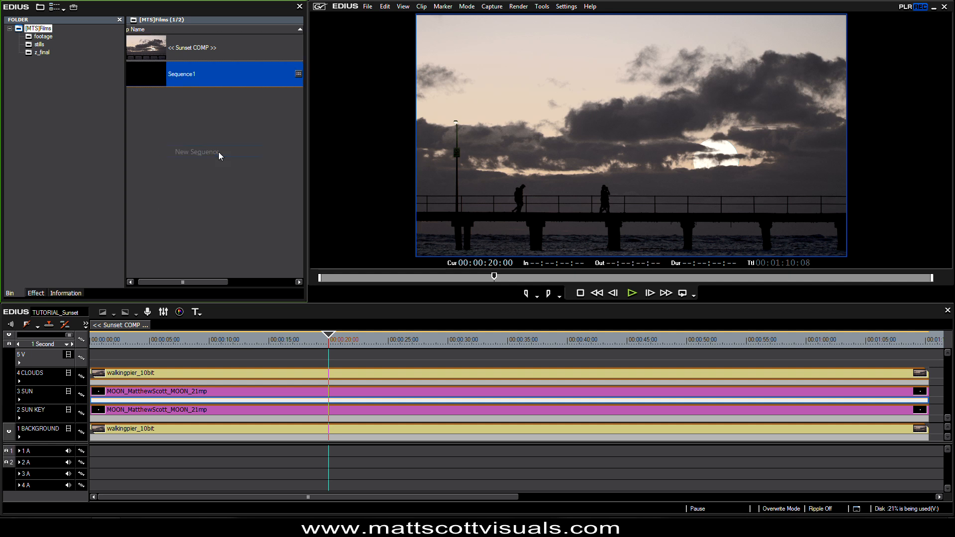
{"action": "double_click", "coordinate": [146, 73]}
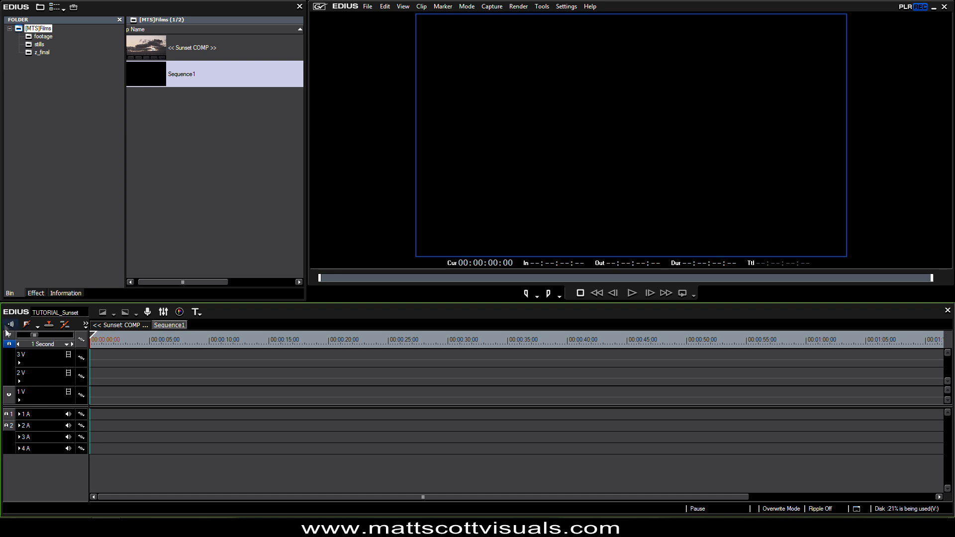
{"action": "right_click", "coordinate": [55, 425]}
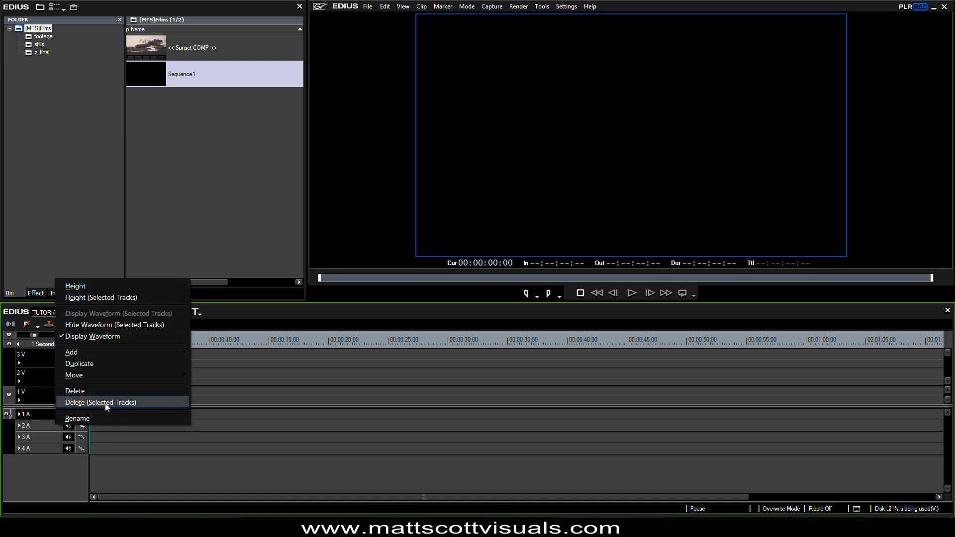
{"action": "left_click", "coordinate": [106, 402]}
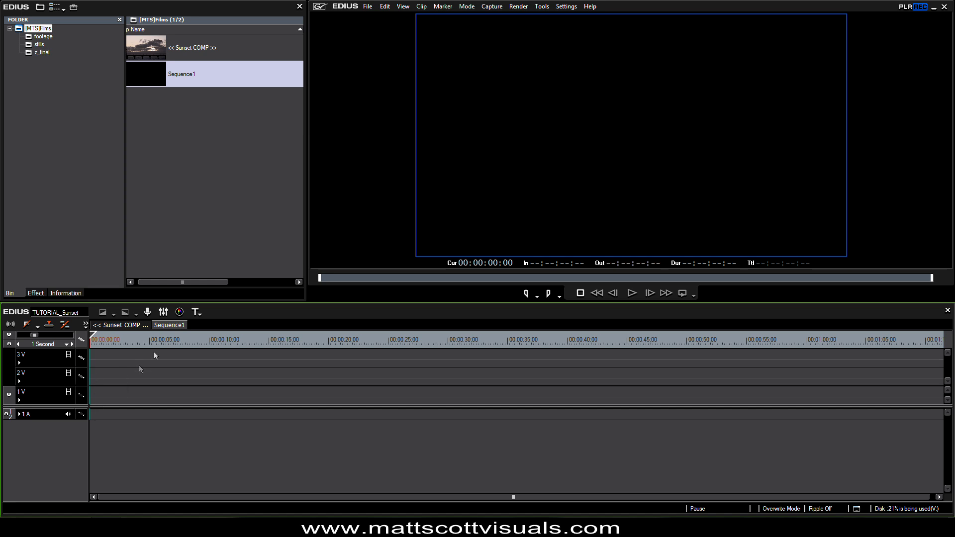
Rename the new empty sequence as "< COLOURED COMP".
{"action": "double_click", "coordinate": [168, 327]}
{"action": "key", "text": "BackSpace"}
{"action": "type", "text": "< COLOURED COMP"}
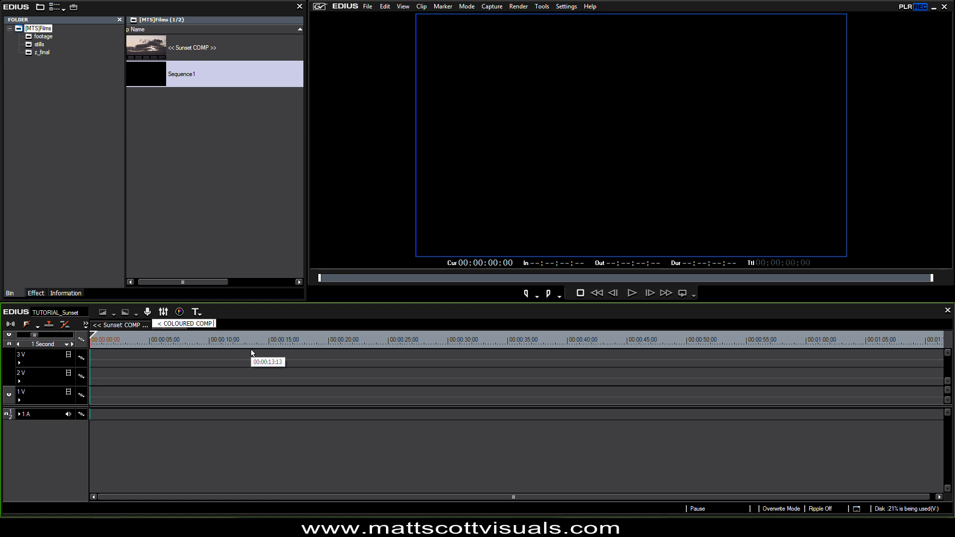
{"action": "key", "text": "Return"}
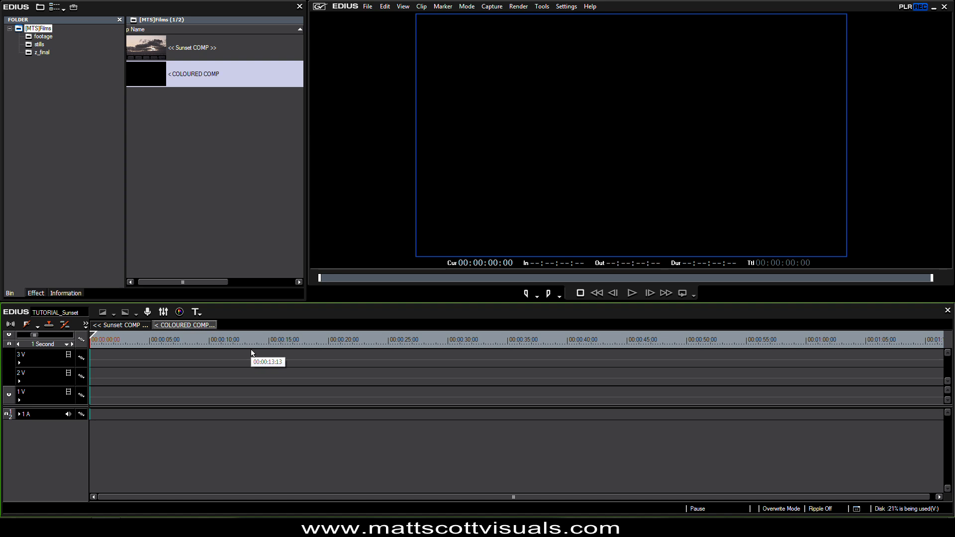
{"action": "left_click", "coordinate": [184, 146]}
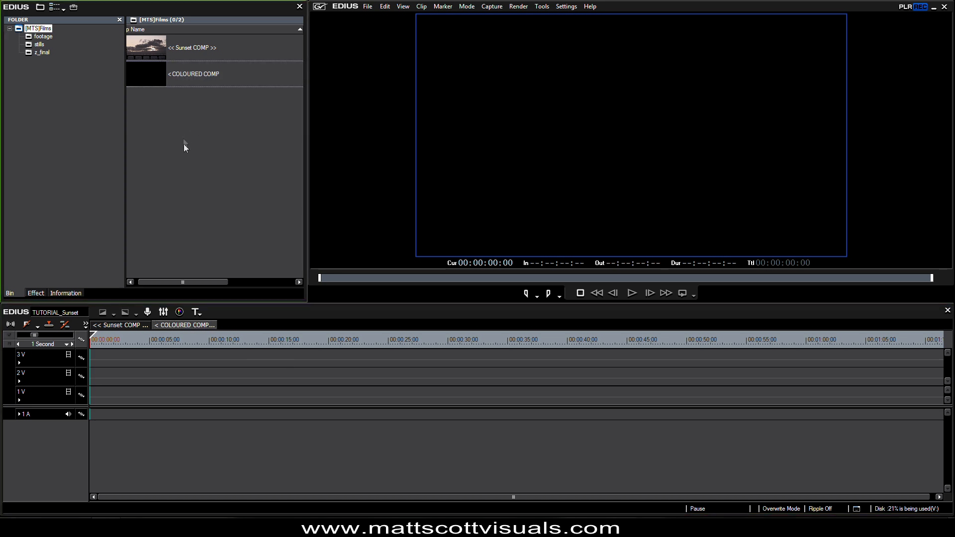
Nest the << Sunset COMP >> sequence at the start of video track 1V in the < COLOURED COMP sequence.
{"action": "left_click", "coordinate": [127, 326]}
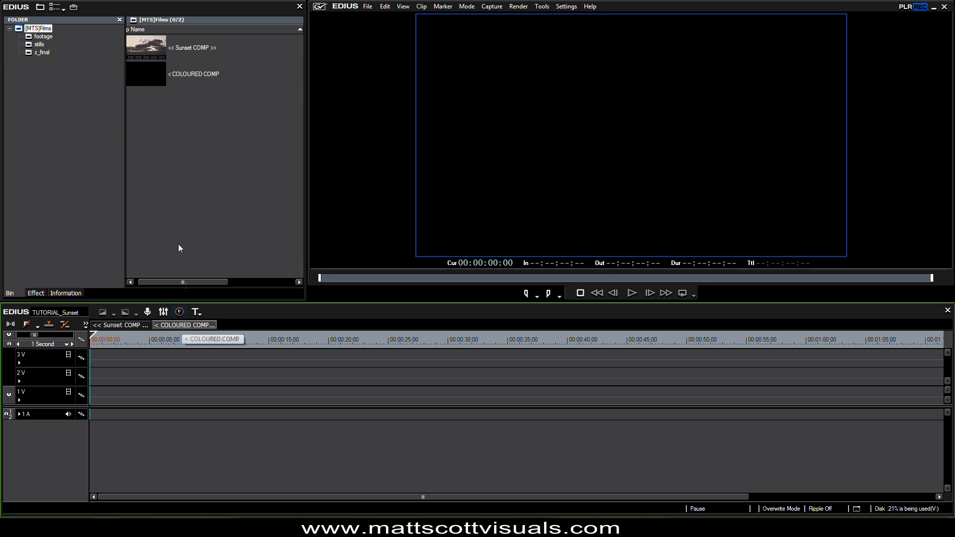
{"action": "left_click", "coordinate": [154, 48]}
{"action": "mouse_move", "coordinate": [153, 48]}
{"action": "left_mouse_down"}
{"action": "mouse_move", "coordinate": [177, 59]}
{"action": "mouse_move", "coordinate": [143, 44]}
{"action": "left_mouse_up"}
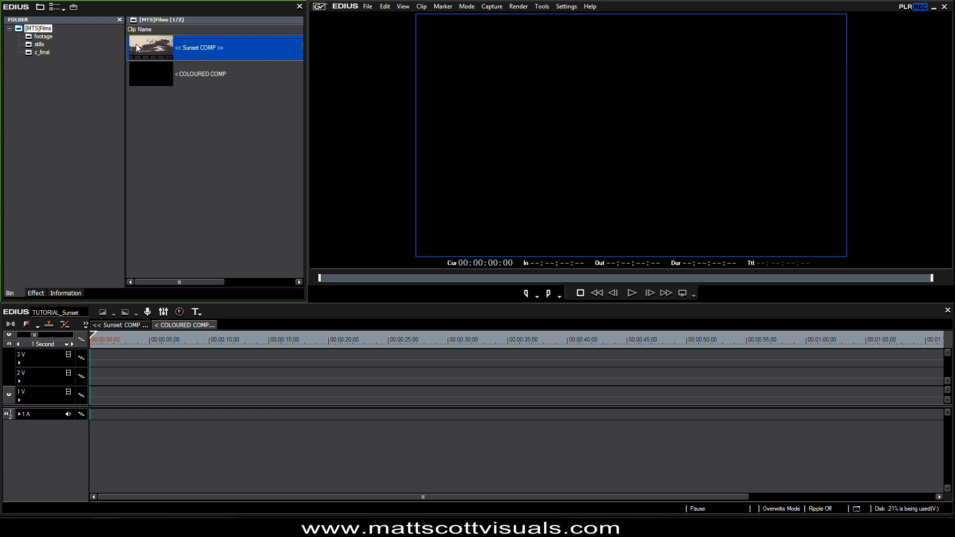
{"action": "left_click_drag", "start_coordinate": [143, 48], "coordinate": [88, 392]}
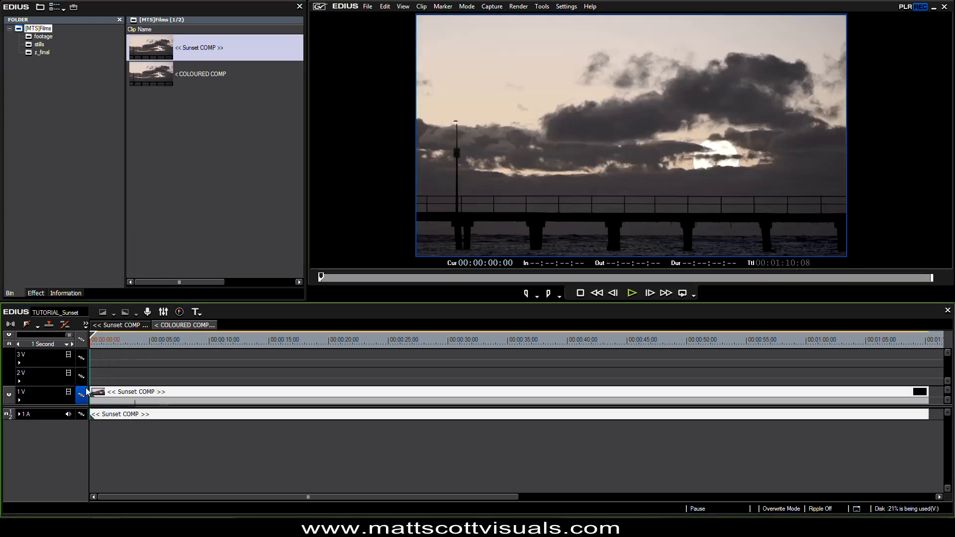
Delete only the audio part of the nested << Sunset COMP >> clip from track 1A.
{"action": "left_click", "coordinate": [149, 414]}
{"action": "left_click", "coordinate": [149, 414], "text": "alt"}
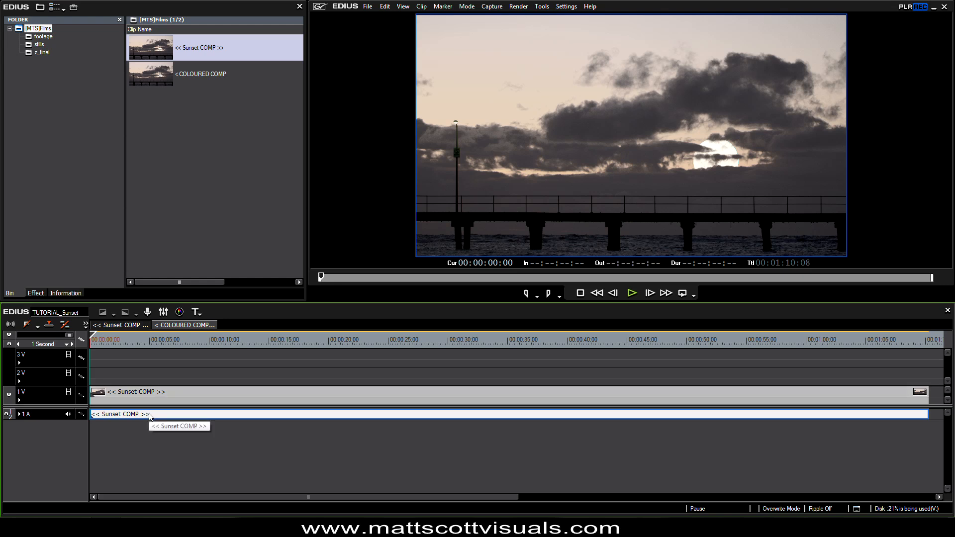
{"action": "key", "text": "Delete"}
{"action": "scroll", "coordinate": [145, 410], "scroll_direction": "down", "scroll_amount": 2}
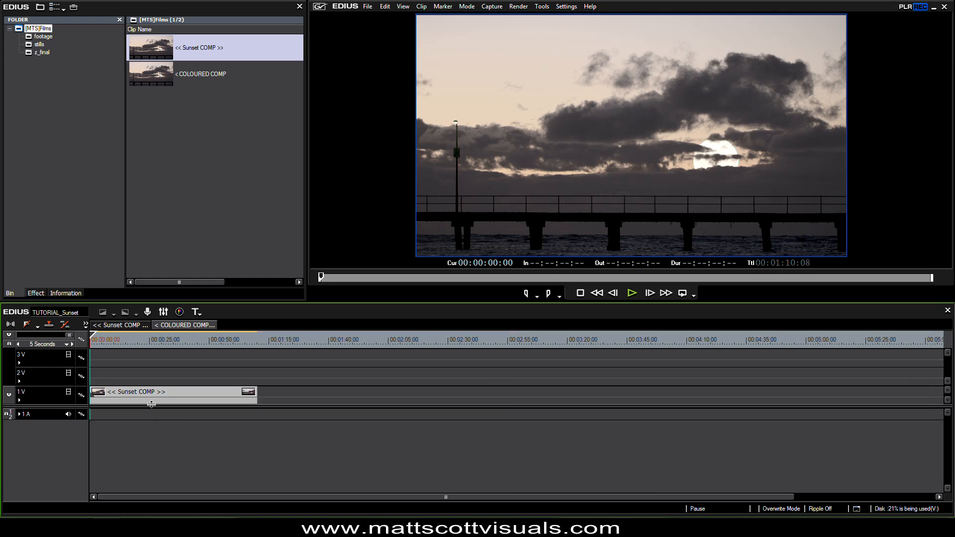
Park the playhead at 00:00:28:09 and apply the Mask video filter to the << Sunset COMP >> clip on track 1V.
{"action": "left_click", "coordinate": [167, 366]}
{"action": "left_click_drag", "start_coordinate": [166, 343], "coordinate": [149, 343]}
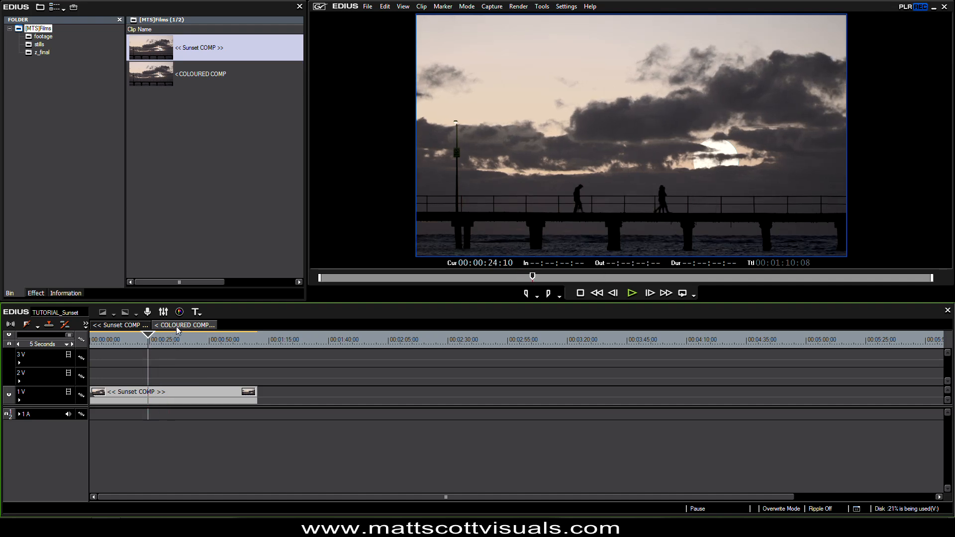
{"action": "mouse_move", "coordinate": [159, 344]}
{"action": "left_mouse_down"}
{"action": "mouse_move", "coordinate": [190, 343]}
{"action": "mouse_move", "coordinate": [157, 343]}
{"action": "left_mouse_up"}
{"action": "left_click", "coordinate": [190, 389]}
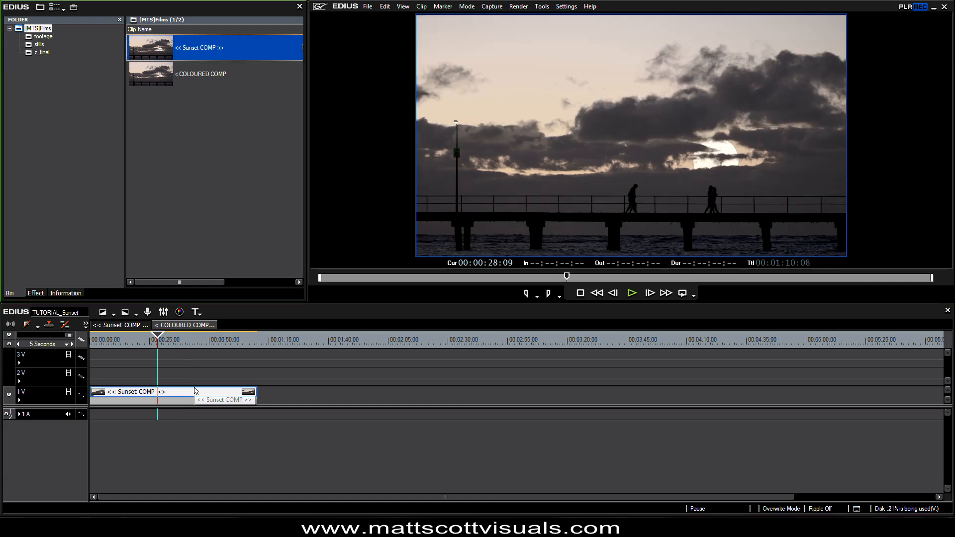
{"action": "left_click", "coordinate": [36, 294]}
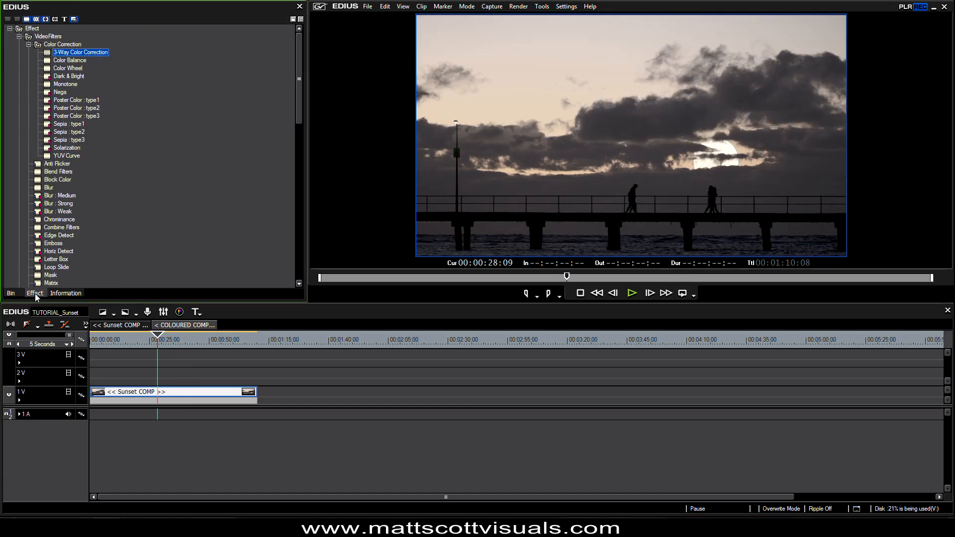
{"action": "double_click", "coordinate": [44, 46]}
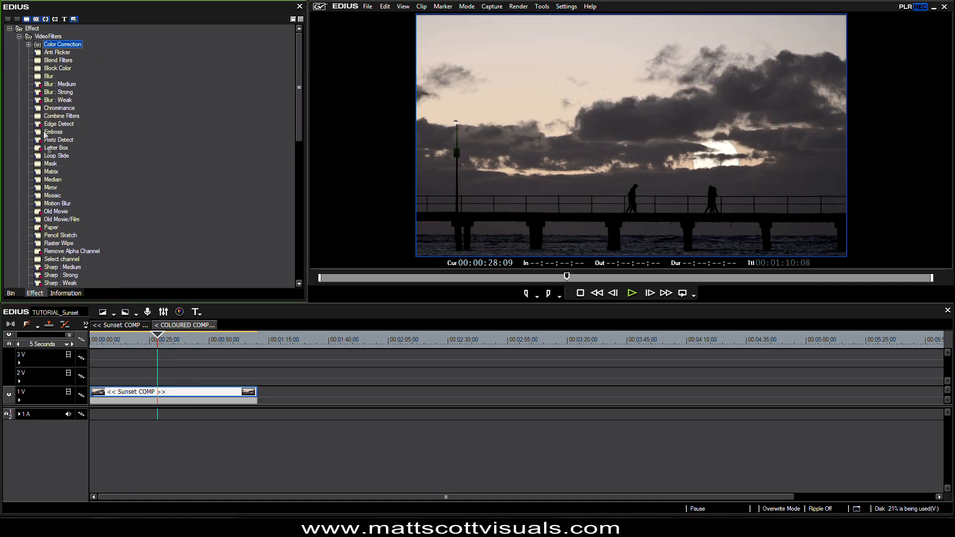
{"action": "left_click", "coordinate": [52, 166]}
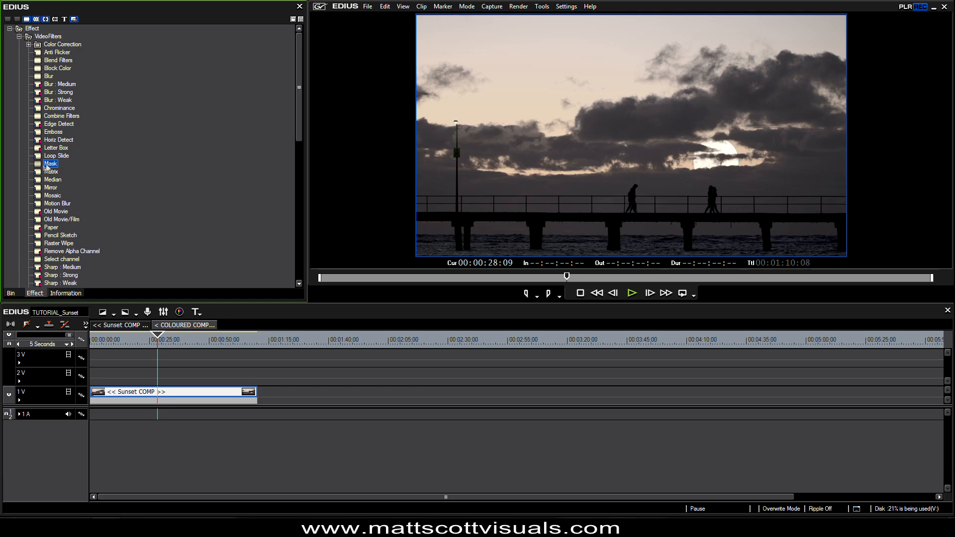
{"action": "left_click_drag", "start_coordinate": [39, 167], "coordinate": [159, 395]}
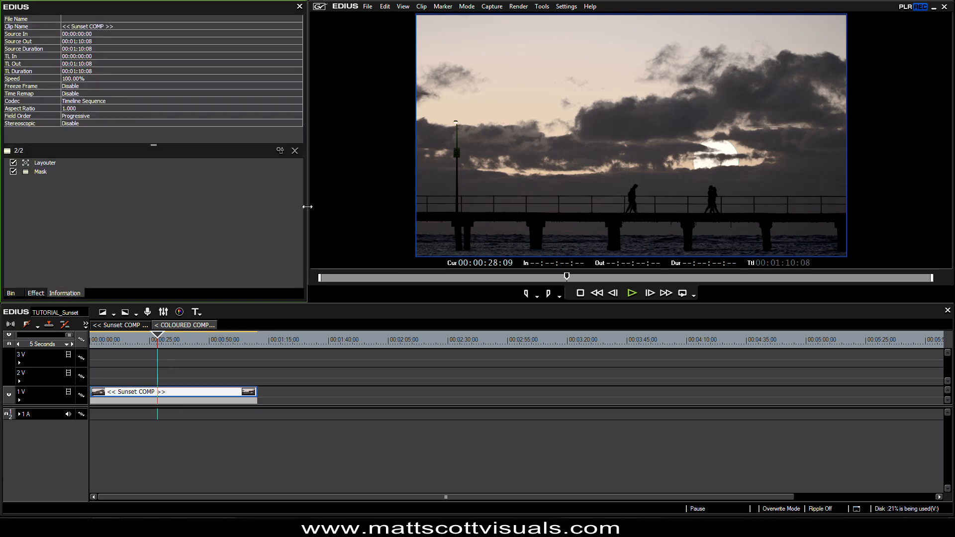
{"action": "left_click_drag", "start_coordinate": [307, 207], "coordinate": [277, 209]}
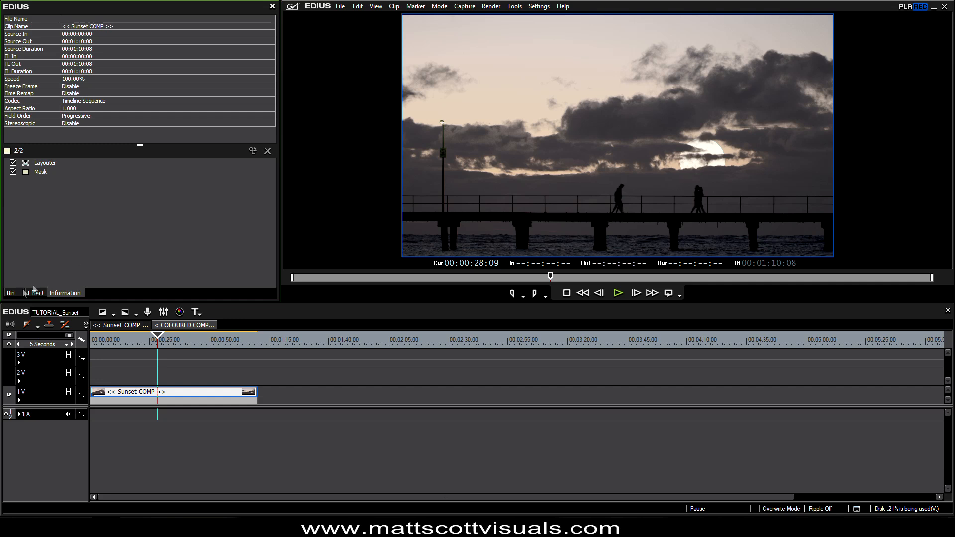
Load FX_BREAKDOWN_sunset&mercedes from the z_final folder into the player and examine the graded sunset full screen at 00:00:08:07.
{"action": "left_click", "coordinate": [10, 292]}
{"action": "left_click", "coordinate": [43, 52]}
{"action": "left_click", "coordinate": [145, 53]}
{"action": "double_click", "coordinate": [152, 68]}
{"action": "left_click_drag", "start_coordinate": [515, 279], "coordinate": [517, 279]}
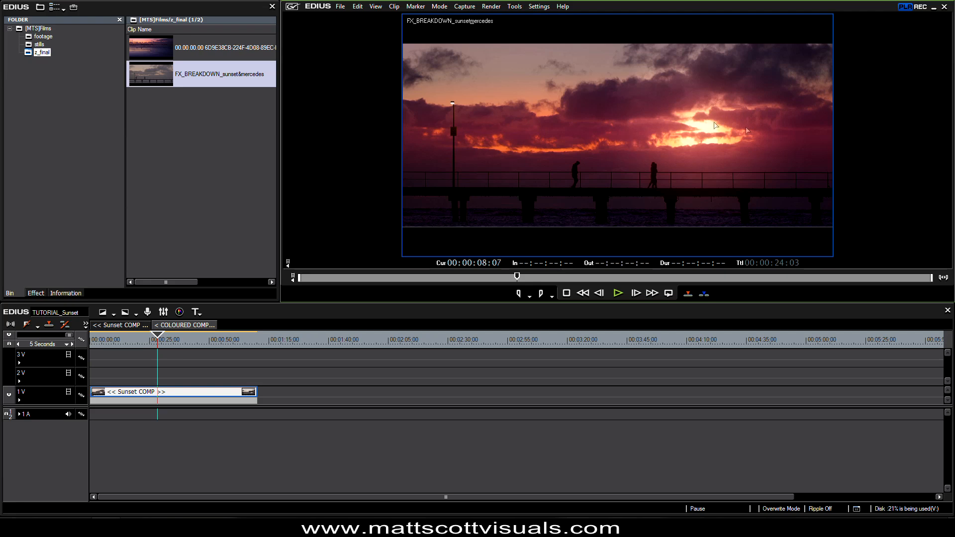
{"action": "double_click", "coordinate": [690, 159]}
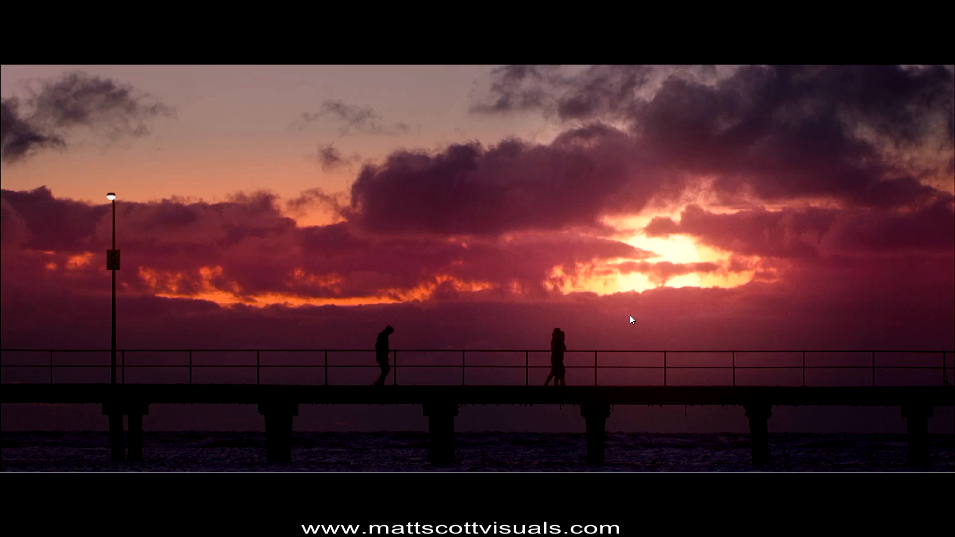
{"action": "key", "text": "Escape"}
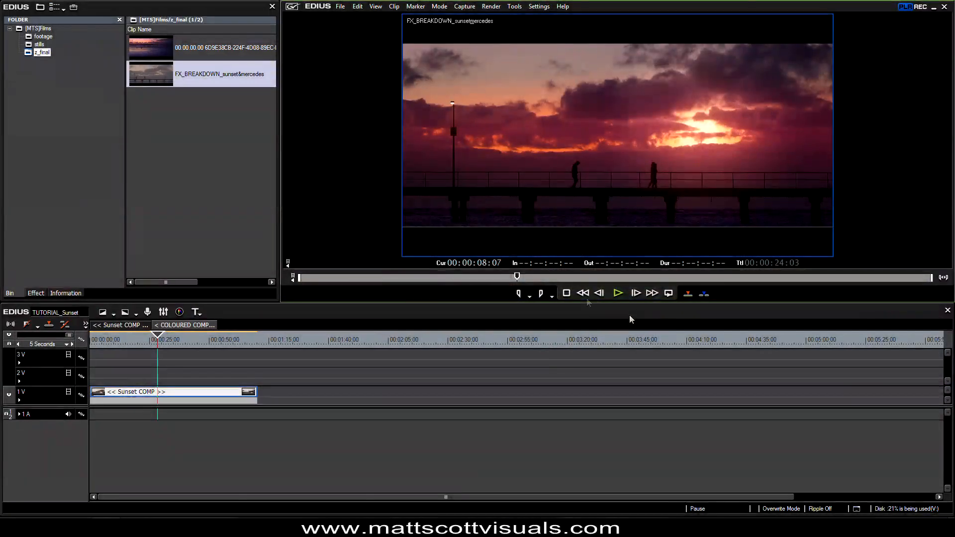
Return to the < COLOURED COMP sequence, park the playhead at 00:00:32:13 and open the << Sunset COMP >> clip's Mask filter settings.
{"action": "left_click", "coordinate": [192, 325]}
{"action": "left_click", "coordinate": [186, 364]}
{"action": "left_click", "coordinate": [187, 392]}
{"action": "left_click", "coordinate": [167, 339]}
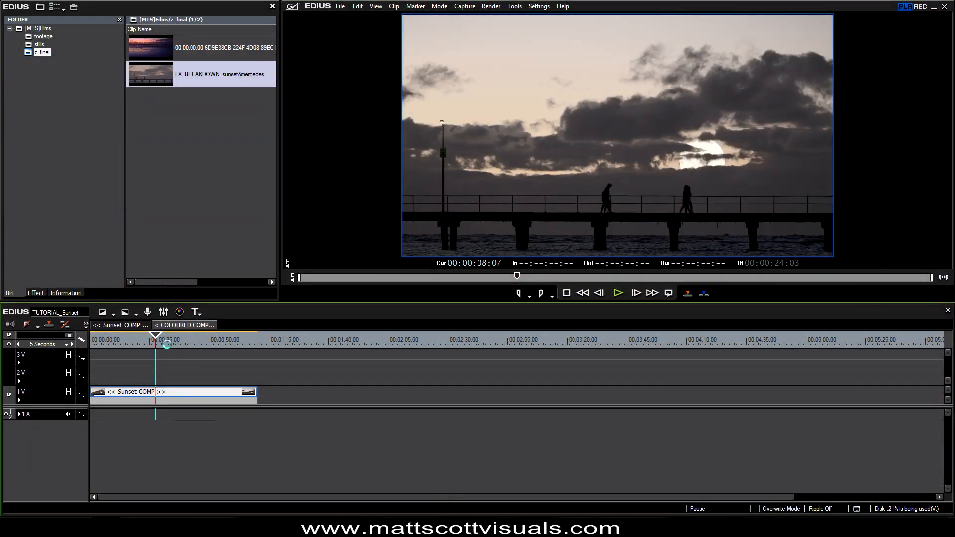
{"action": "left_click", "coordinate": [65, 293]}
{"action": "double_click", "coordinate": [43, 173]}
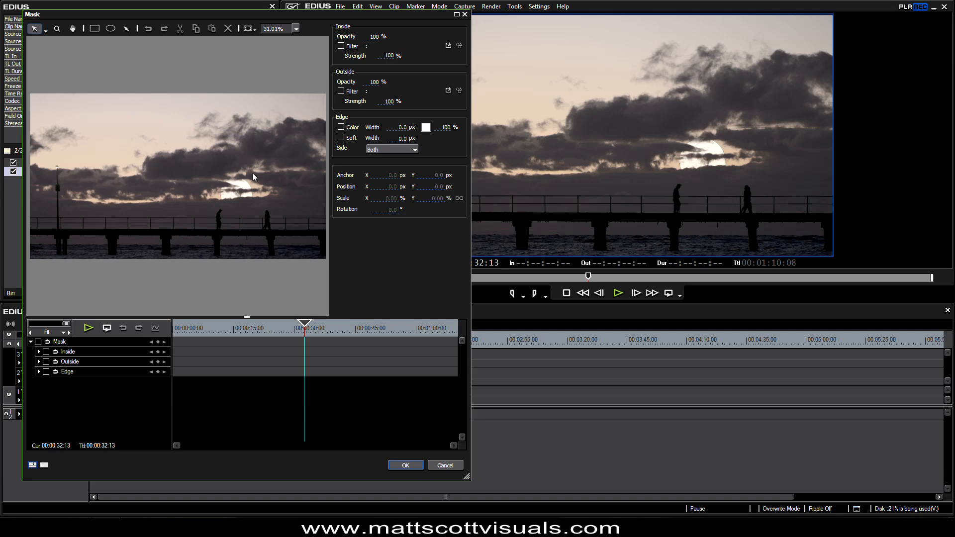
Draw an elliptical mask around the sun, unlock its scale ratio and stretch it horizontally to about 490% across the whole frame.
{"action": "left_click", "coordinate": [111, 28]}
{"action": "left_click_drag", "start_coordinate": [188, 165], "coordinate": [282, 213]}
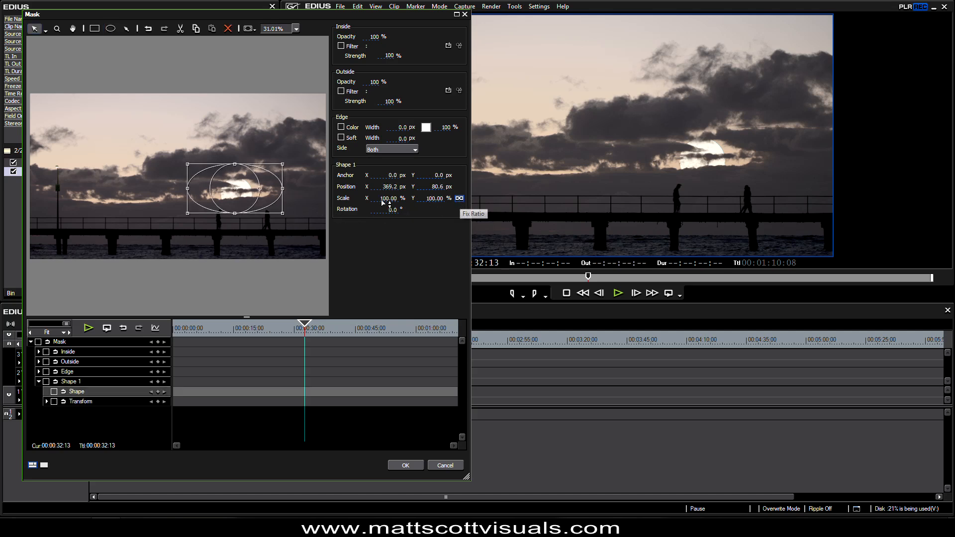
{"action": "left_click", "coordinate": [459, 199]}
{"action": "left_click_drag", "start_coordinate": [187, 189], "coordinate": [4, 203]}
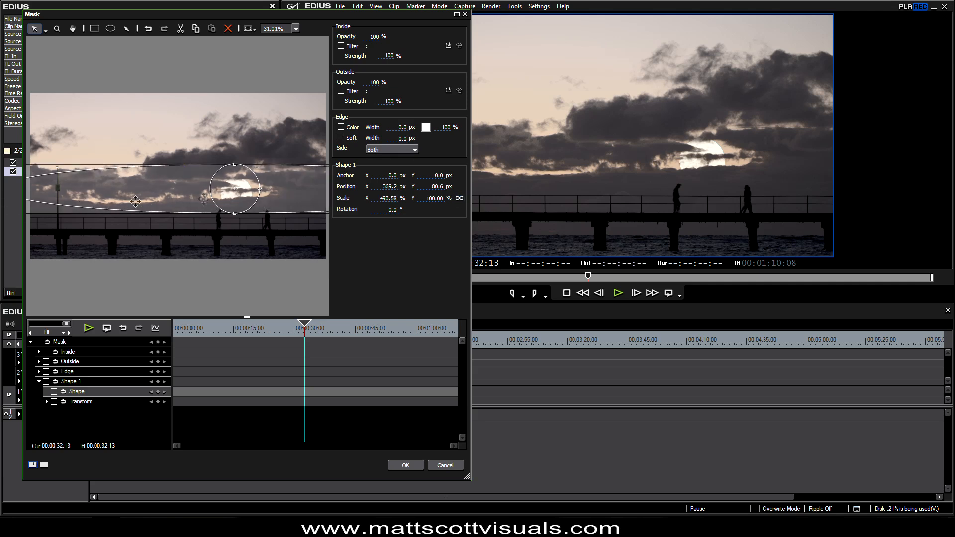
Enable a soft mask edge with a width of 800 px applied to both sides.
{"action": "left_click", "coordinate": [340, 137]}
{"action": "key", "text": "Tab"}
{"action": "type", "text": "800"}
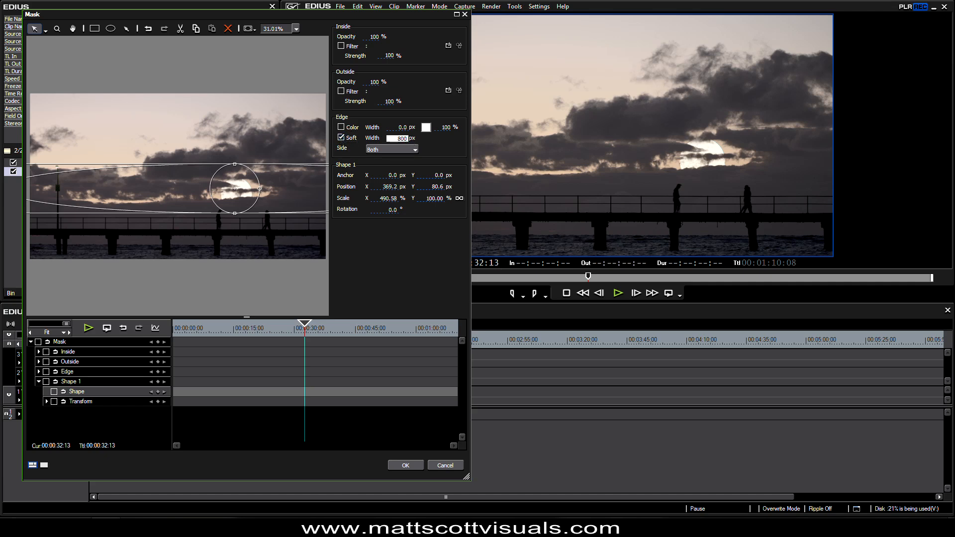
{"action": "left_click", "coordinate": [386, 150]}
{"action": "left_click", "coordinate": [378, 177]}
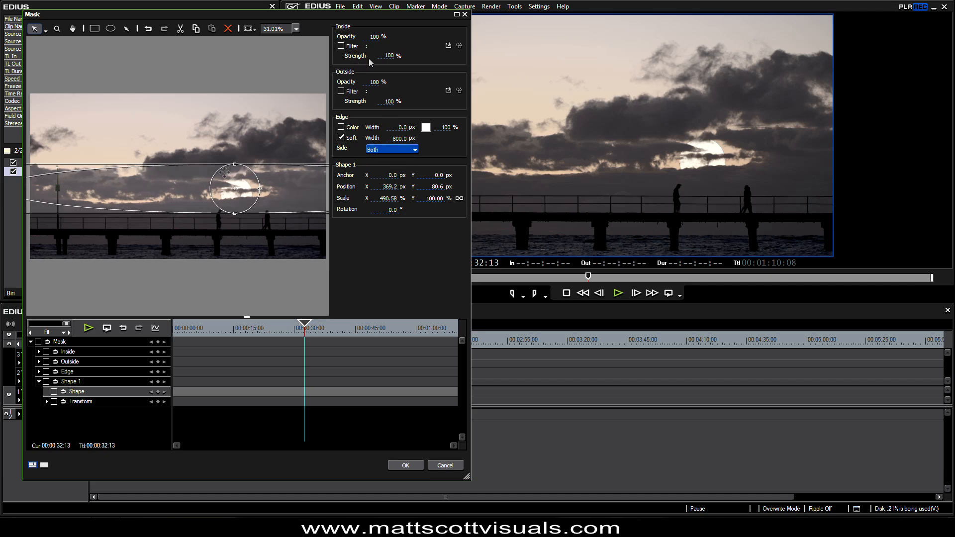
Enable the filter for the inside of the mask and assign Combine Filters to it.
{"action": "left_click", "coordinate": [350, 46]}
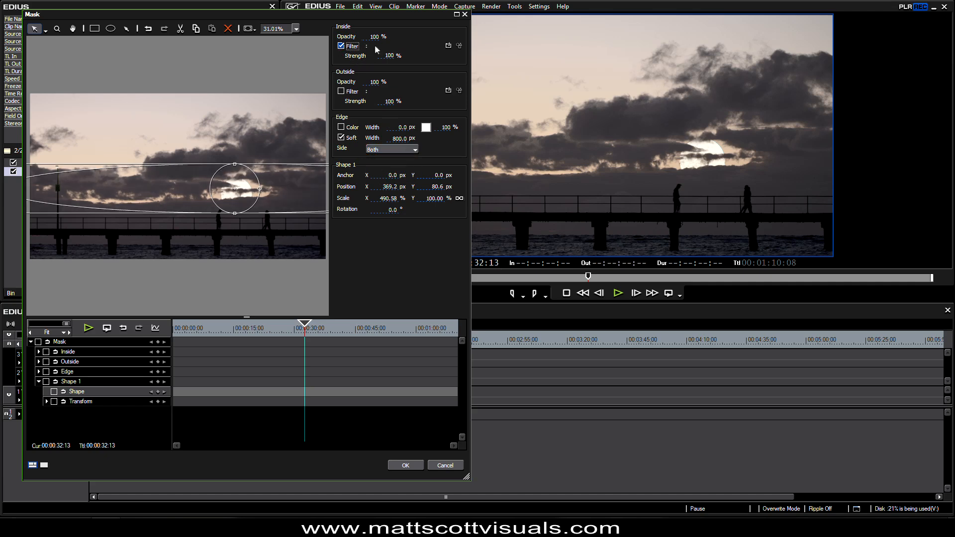
{"action": "left_click", "coordinate": [448, 46]}
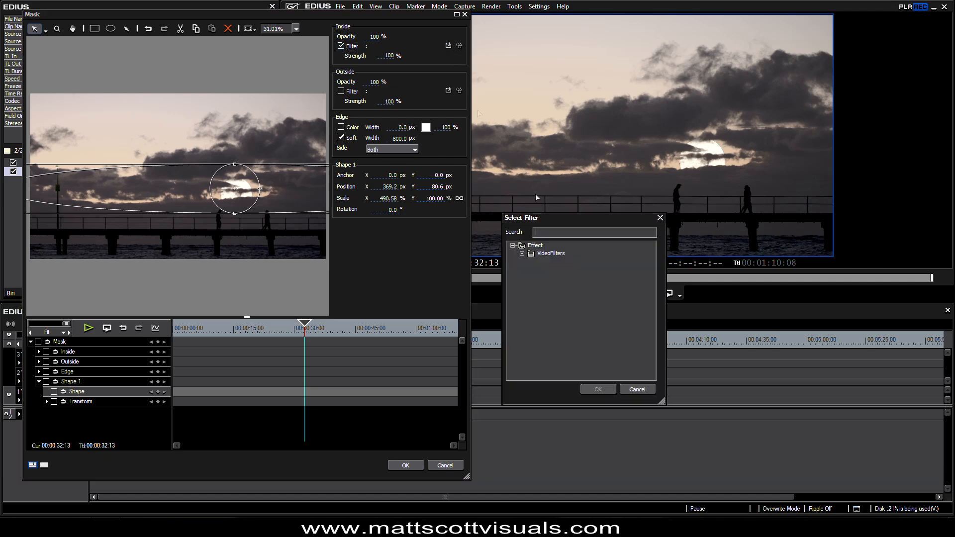
{"action": "left_click_drag", "start_coordinate": [585, 222], "coordinate": [143, 252]}
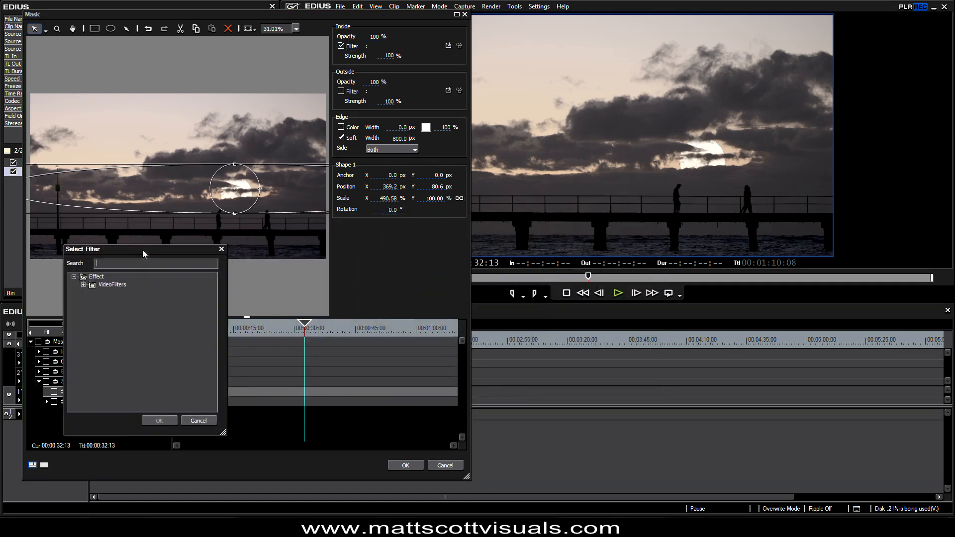
{"action": "left_click", "coordinate": [83, 284]}
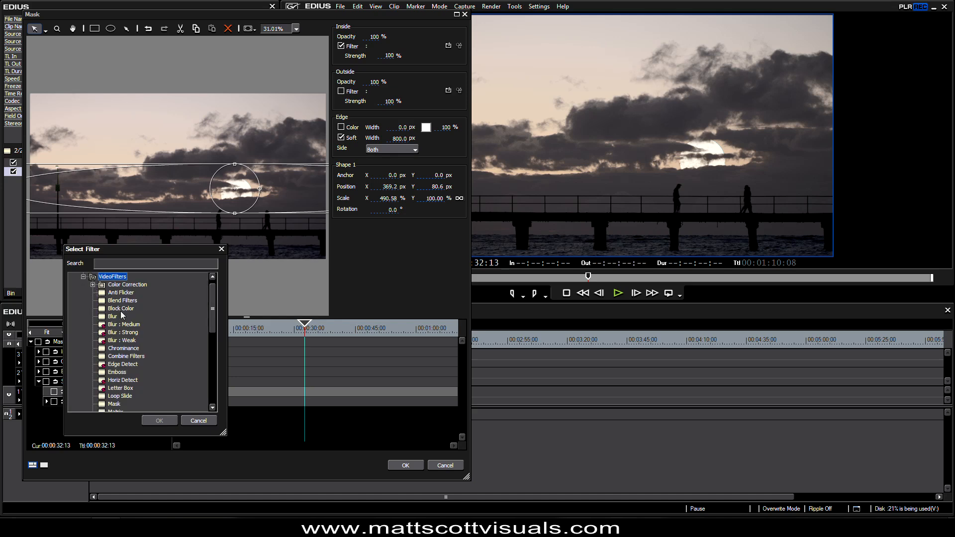
{"action": "scroll", "coordinate": [120, 312], "scroll_direction": "up", "scroll_amount": 1}
{"action": "left_click", "coordinate": [119, 365]}
{"action": "left_click", "coordinate": [159, 421]}
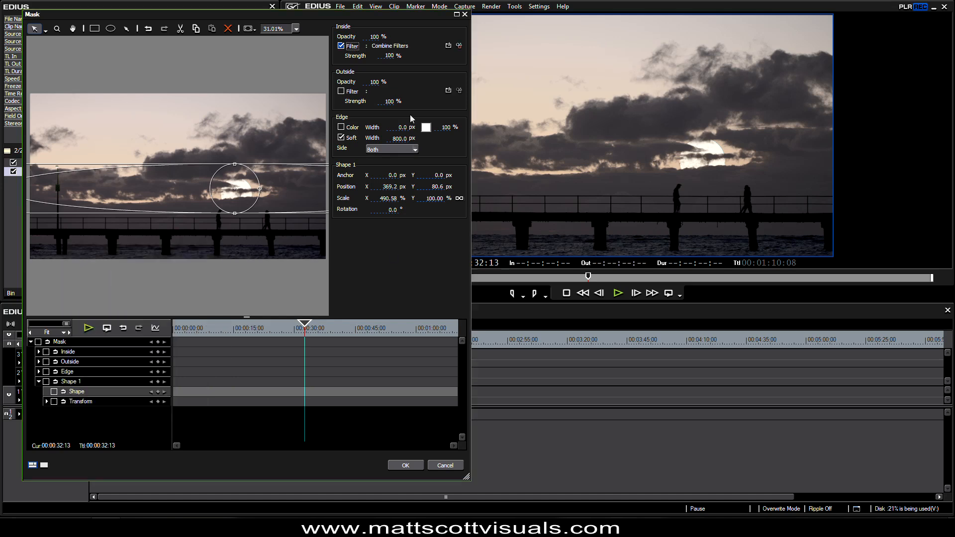
Set the inside Combine Filters to YUV Curve as the first filter and 3-Way Color Correction as the second.
{"action": "left_click", "coordinate": [460, 46]}
{"action": "left_click_drag", "start_coordinate": [307, 185], "coordinate": [414, 231]}
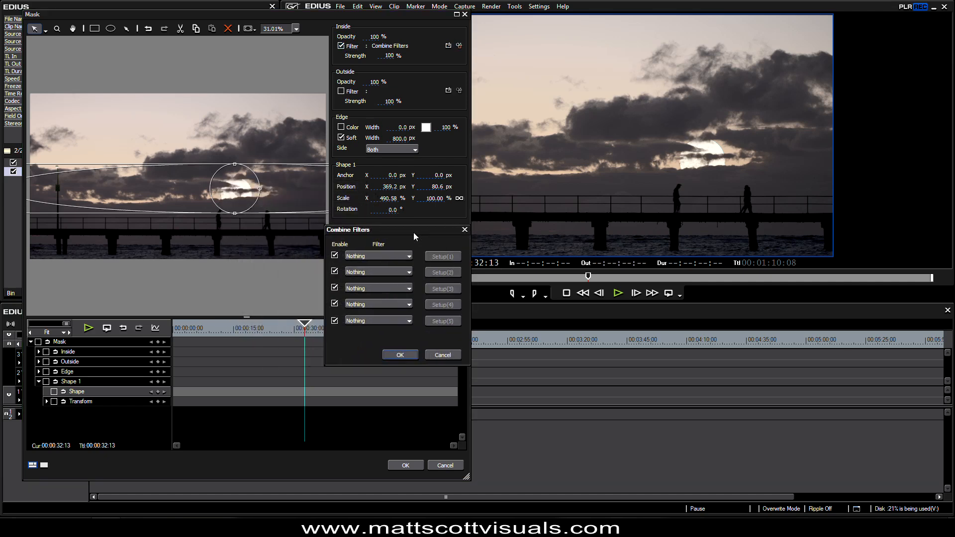
{"action": "left_click", "coordinate": [390, 255]}
{"action": "left_click", "coordinate": [373, 337]}
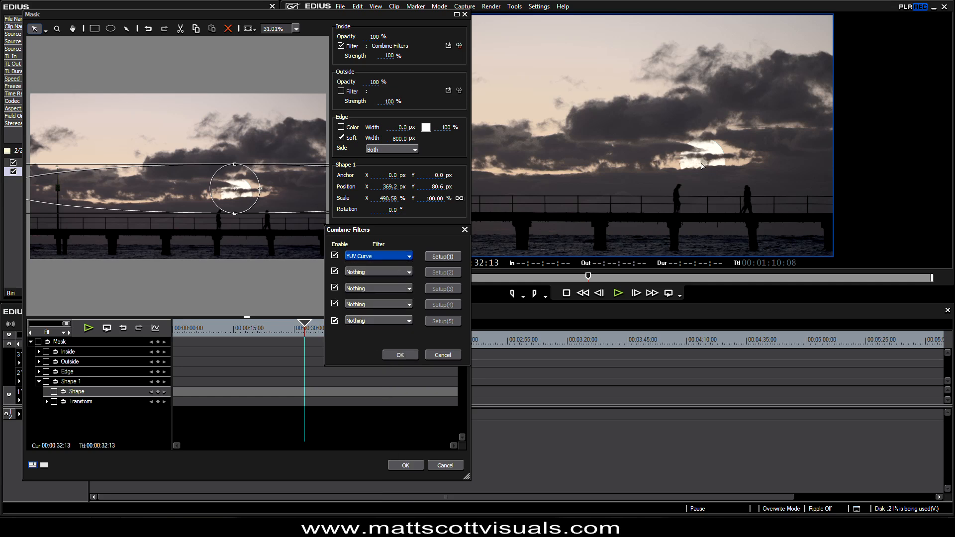
{"action": "left_click", "coordinate": [372, 272]}
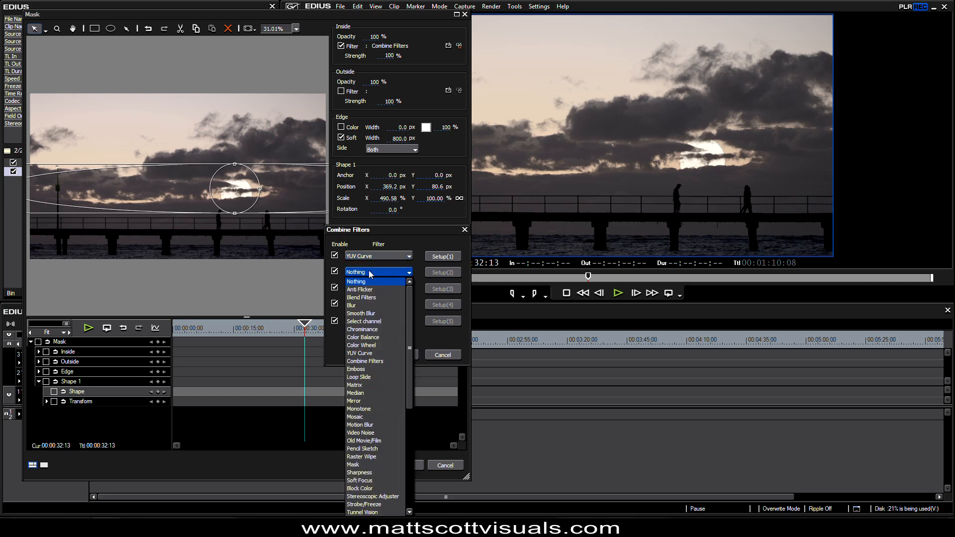
{"action": "scroll", "coordinate": [378, 488], "scroll_direction": "down", "scroll_amount": 5}
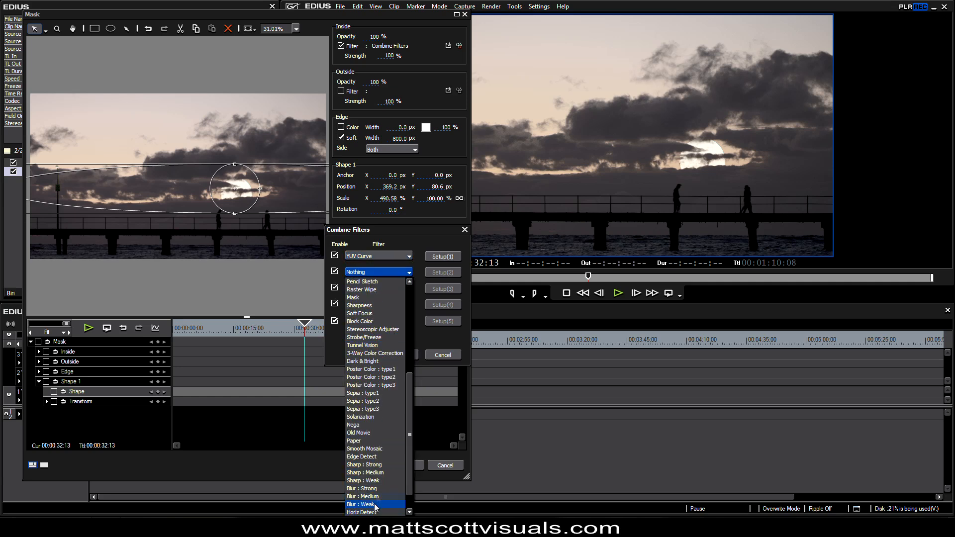
{"action": "left_click", "coordinate": [381, 354]}
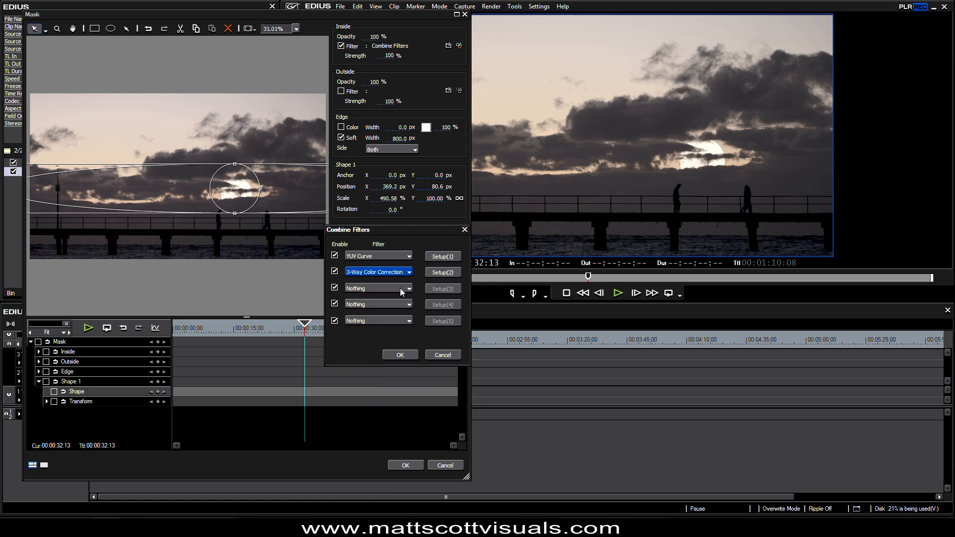
{"action": "left_click", "coordinate": [405, 354]}
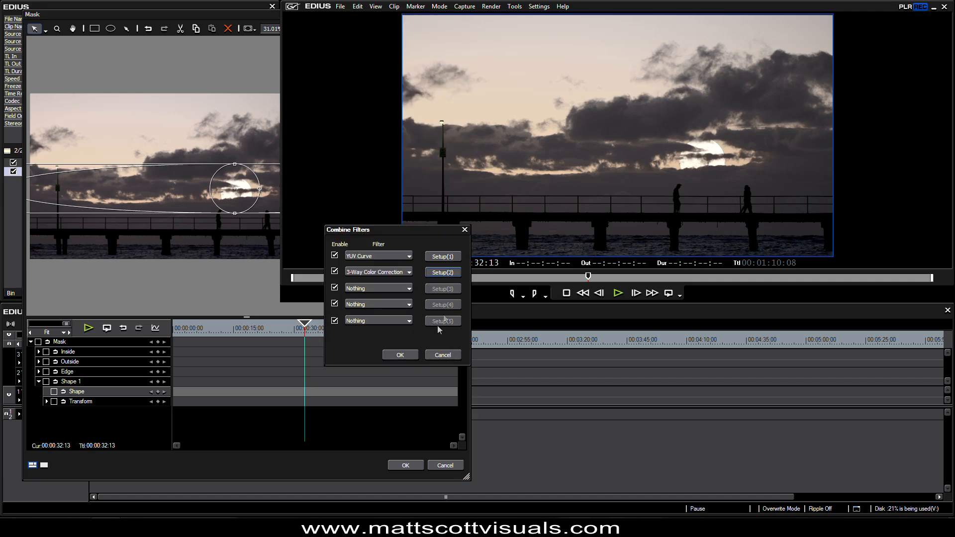
In the inside 3-Way Color Correction, set gray saturation to 200 and shift the gray balance to about Cb -5.7, Cr 43.0.
{"action": "left_click", "coordinate": [442, 272]}
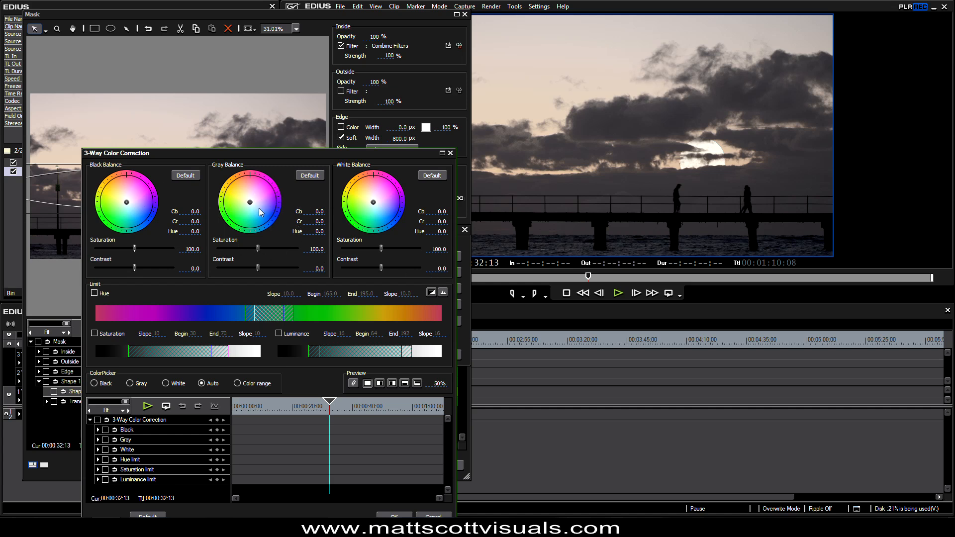
{"action": "left_click_drag", "start_coordinate": [259, 248], "coordinate": [338, 256]}
{"action": "left_click_drag", "start_coordinate": [250, 202], "coordinate": [247, 188]}
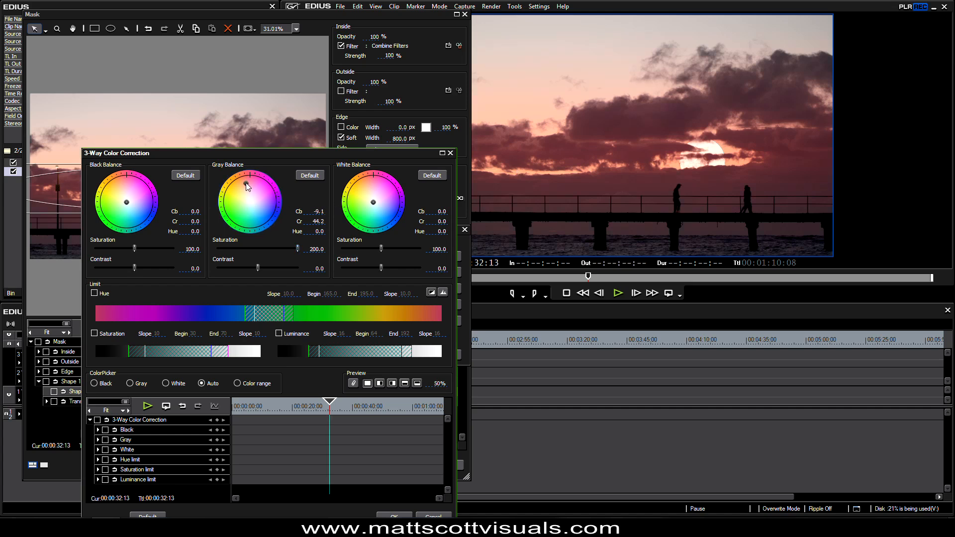
{"action": "left_click_drag", "start_coordinate": [246, 183], "coordinate": [248, 184]}
Shift the white balance to about Cb -43.5, Cr 41.3 with white saturation at 200, and accept the 3-Way Color Correction.
{"action": "left_click_drag", "start_coordinate": [374, 203], "coordinate": [359, 178]}
{"action": "left_click_drag", "start_coordinate": [381, 248], "coordinate": [438, 255]}
{"action": "mouse_move", "coordinate": [359, 180]}
{"action": "left_mouse_down"}
{"action": "mouse_move", "coordinate": [369, 175]}
{"action": "mouse_move", "coordinate": [345, 176]}
{"action": "left_mouse_up"}
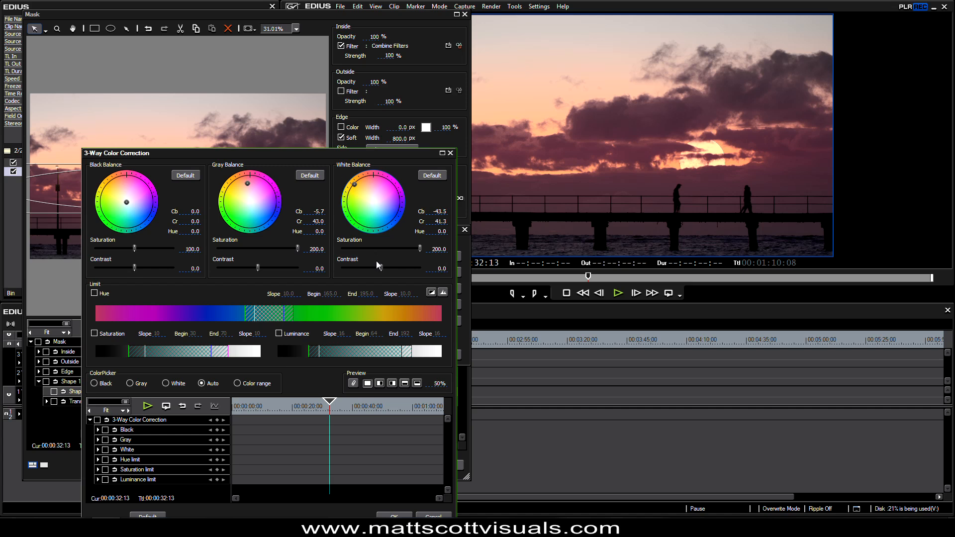
{"action": "left_click", "coordinate": [247, 181]}
{"action": "left_click", "coordinate": [400, 514]}
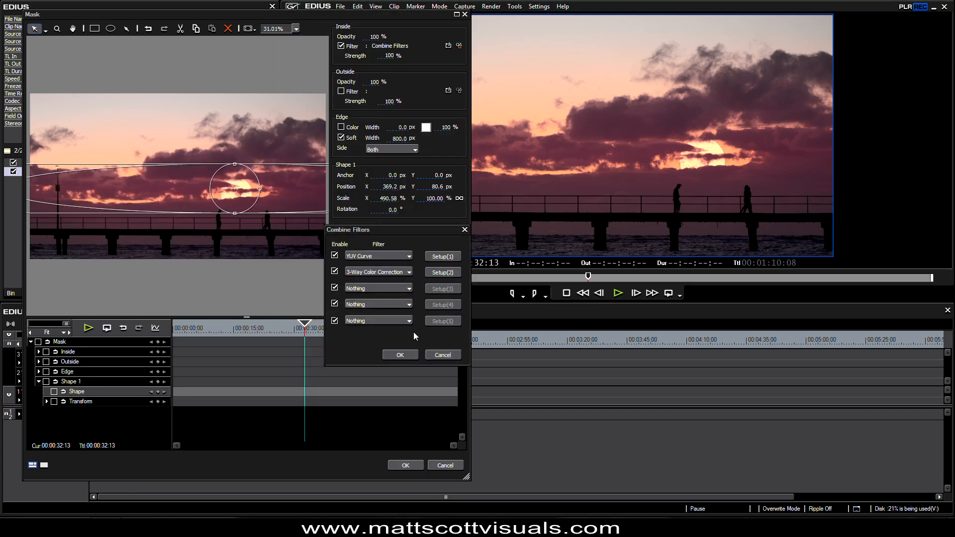
Brighten the inside YUV Curve's Y channel with an upper point near (159, 206) and a lower point near (79, 102).
{"action": "left_click", "coordinate": [440, 257]}
{"action": "left_click_drag", "start_coordinate": [162, 181], "coordinate": [182, 183]}
{"action": "left_click_drag", "start_coordinate": [165, 111], "coordinate": [415, 188]}
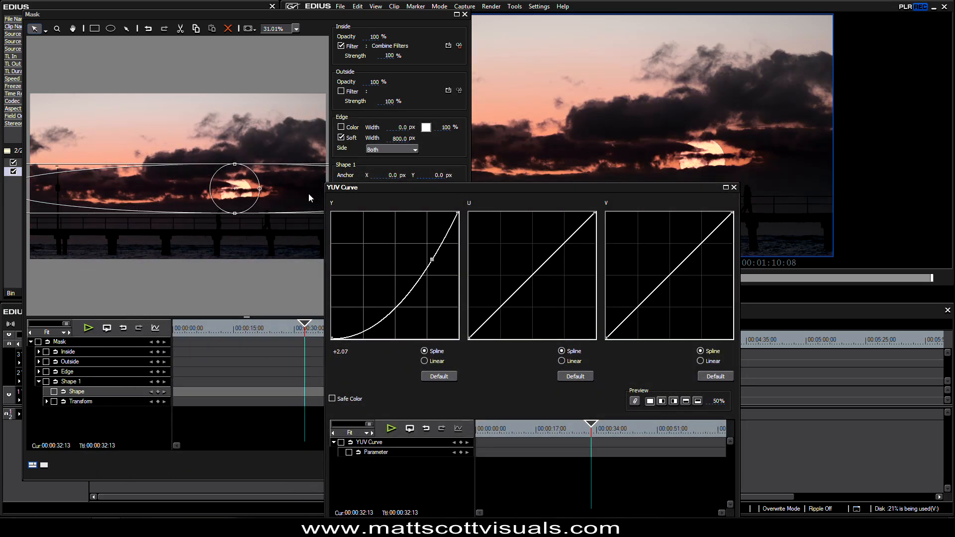
{"action": "left_click_drag", "start_coordinate": [509, 190], "coordinate": [267, 107]}
{"action": "left_click_drag", "start_coordinate": [189, 176], "coordinate": [169, 158]}
{"action": "left_click_drag", "start_coordinate": [122, 198], "coordinate": [129, 204]}
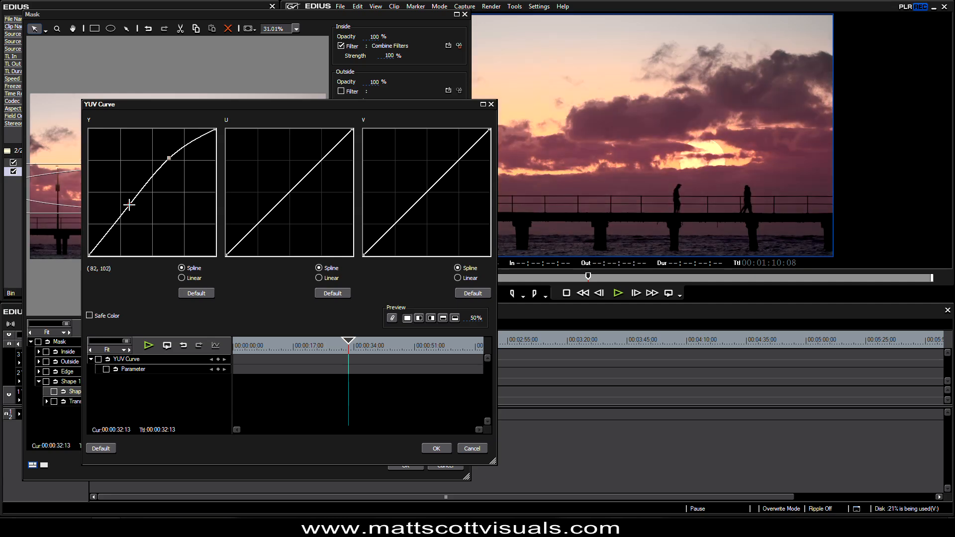
{"action": "left_click_drag", "start_coordinate": [176, 155], "coordinate": [165, 154]}
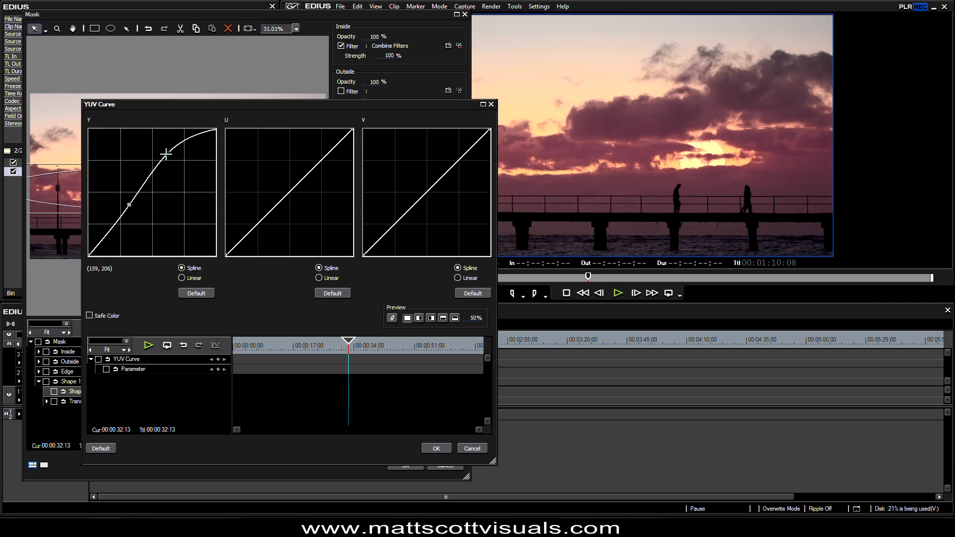
{"action": "left_click_drag", "start_coordinate": [130, 205], "coordinate": [129, 205]}
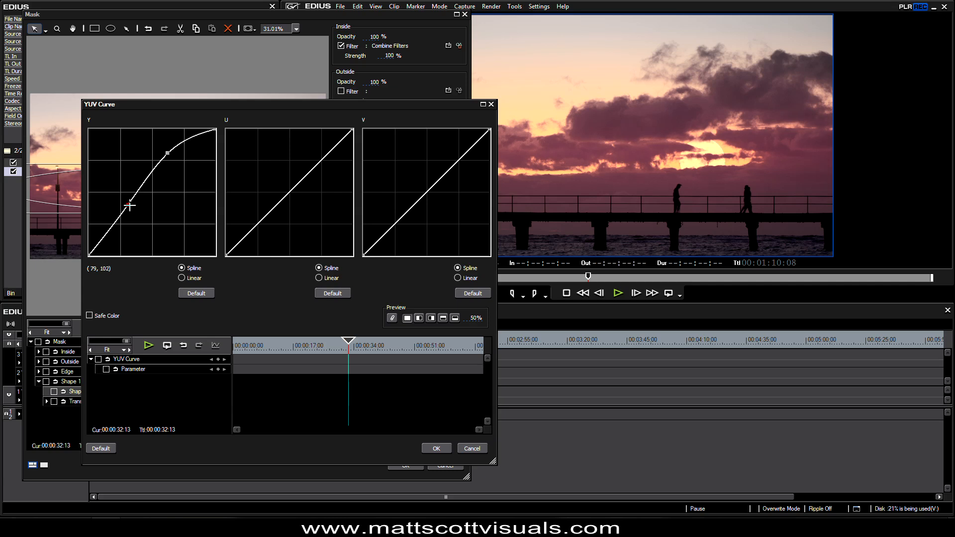
Set the curve preview to 100%, refine the Y curve's upper point and its lower point to about (82, 99), and accept the inside filters.
{"action": "left_click", "coordinate": [419, 318]}
{"action": "left_click_drag", "start_coordinate": [475, 318], "coordinate": [452, 188]}
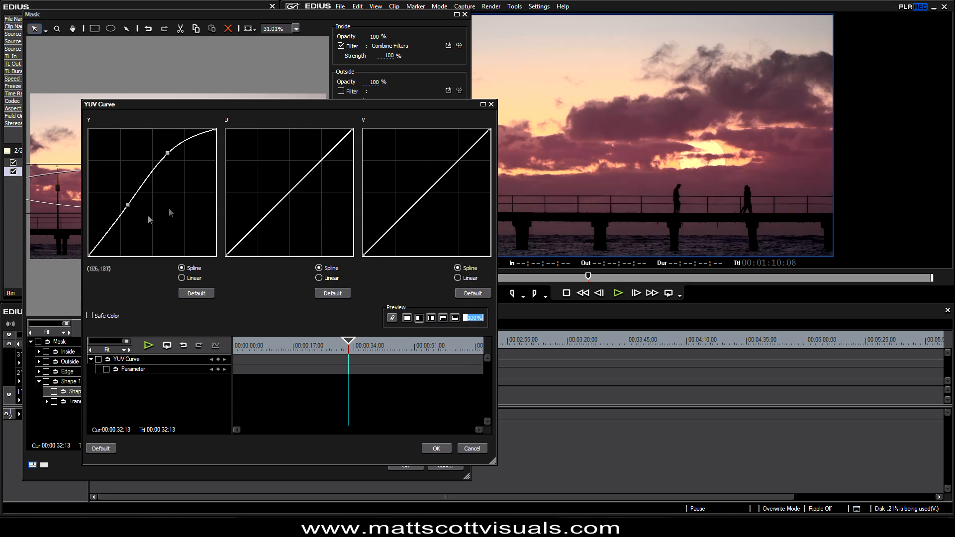
{"action": "left_click", "coordinate": [128, 205]}
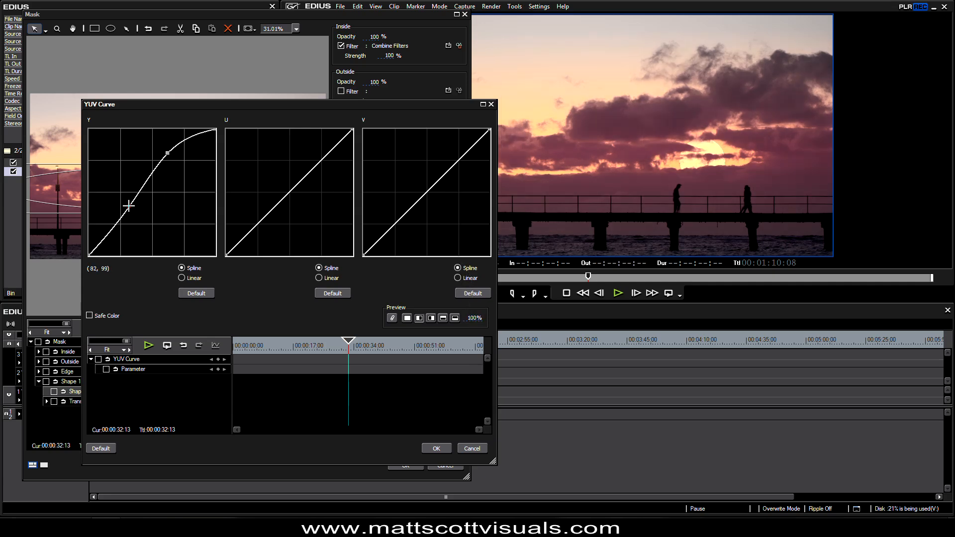
{"action": "left_click_drag", "start_coordinate": [168, 153], "coordinate": [171, 152]}
{"action": "left_click", "coordinate": [437, 448]}
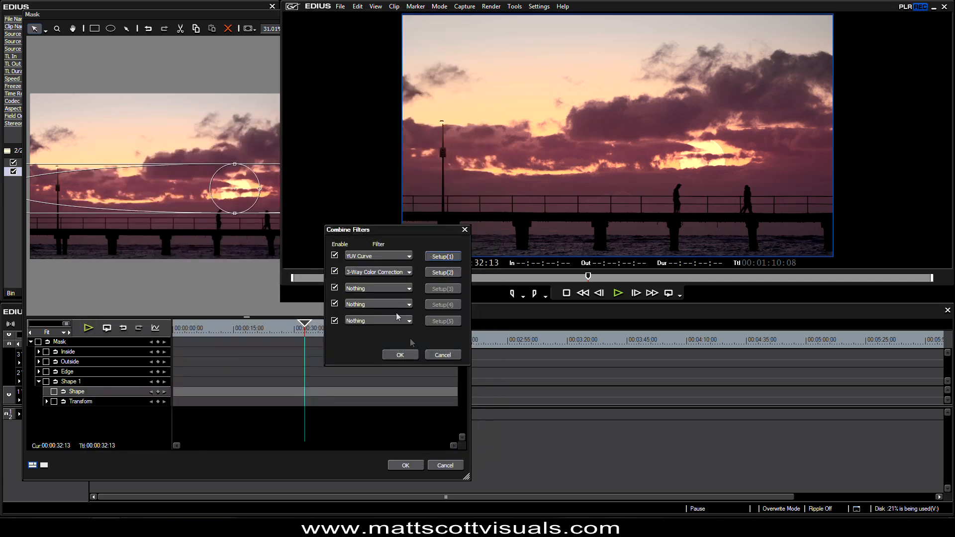
{"action": "left_click", "coordinate": [400, 355]}
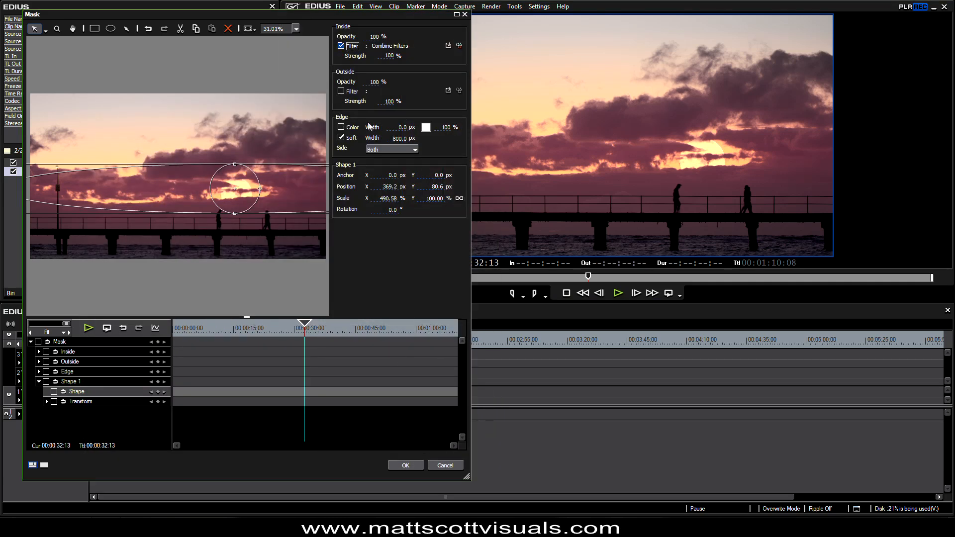
Enable the filter for the outside of the mask and assign Combine Filters to it.
{"action": "left_click", "coordinate": [343, 91]}
{"action": "left_click", "coordinate": [341, 91]}
{"action": "left_click", "coordinate": [448, 90]}
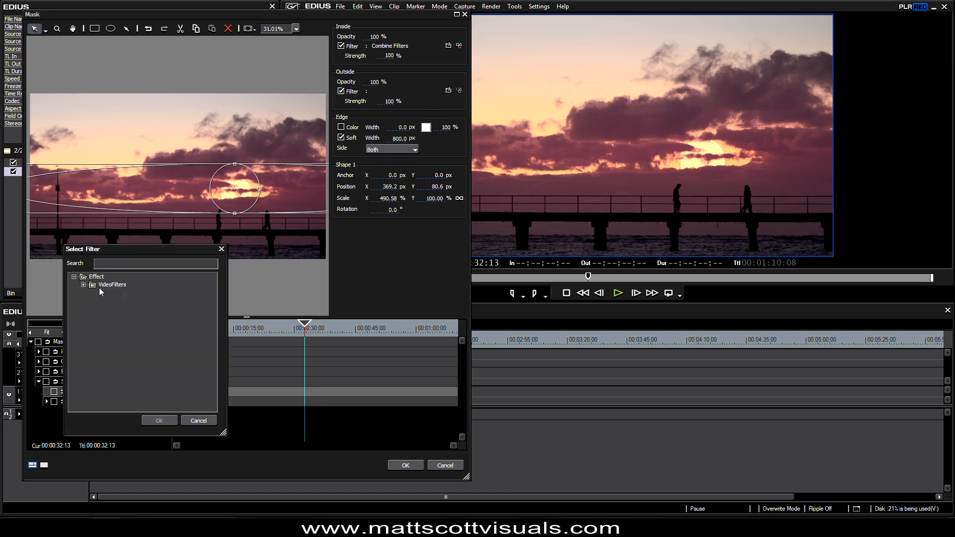
{"action": "left_click", "coordinate": [83, 285]}
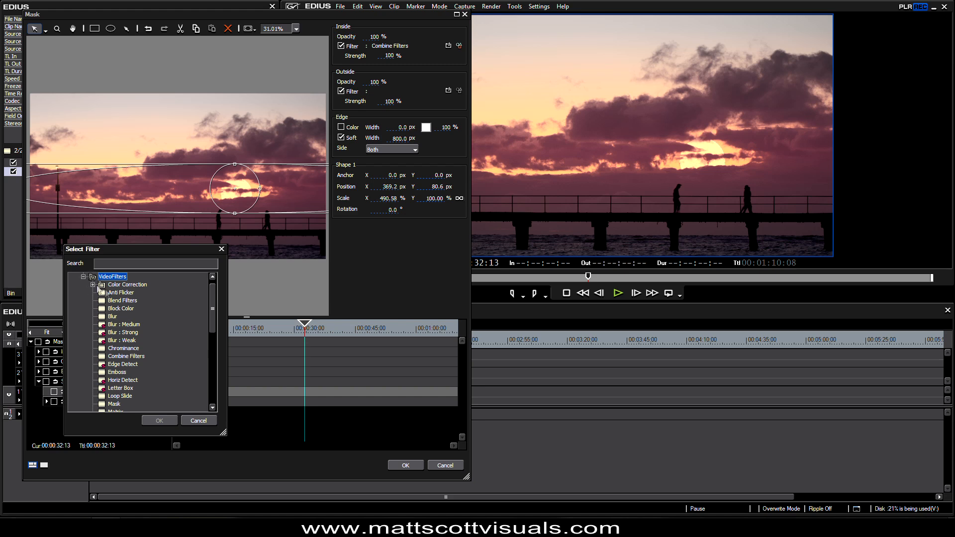
{"action": "left_click", "coordinate": [124, 356]}
{"action": "left_click", "coordinate": [159, 420]}
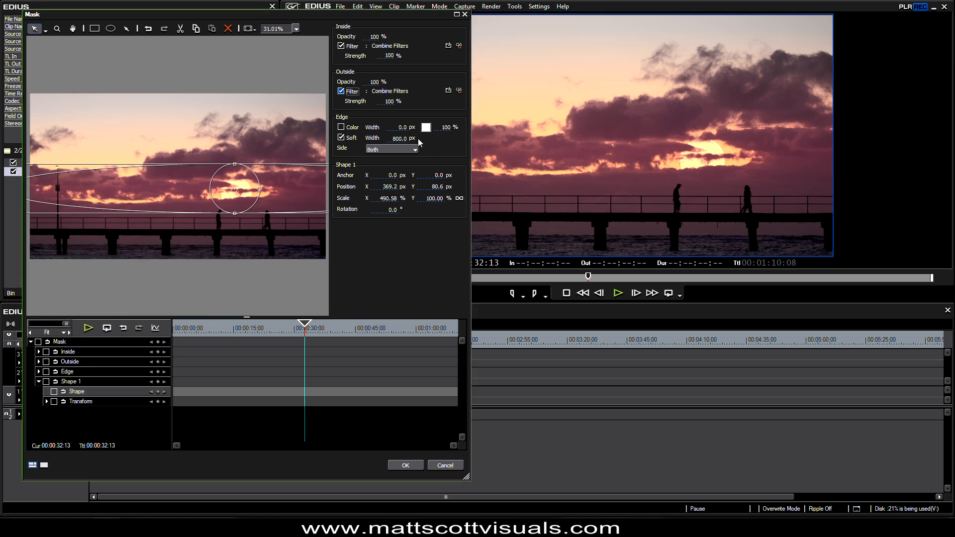
Assign YUV Curve, 3-Way Color Correction and Smooth Blur to the first three slots of the outside Combine Filters.
{"action": "left_click", "coordinate": [459, 90]}
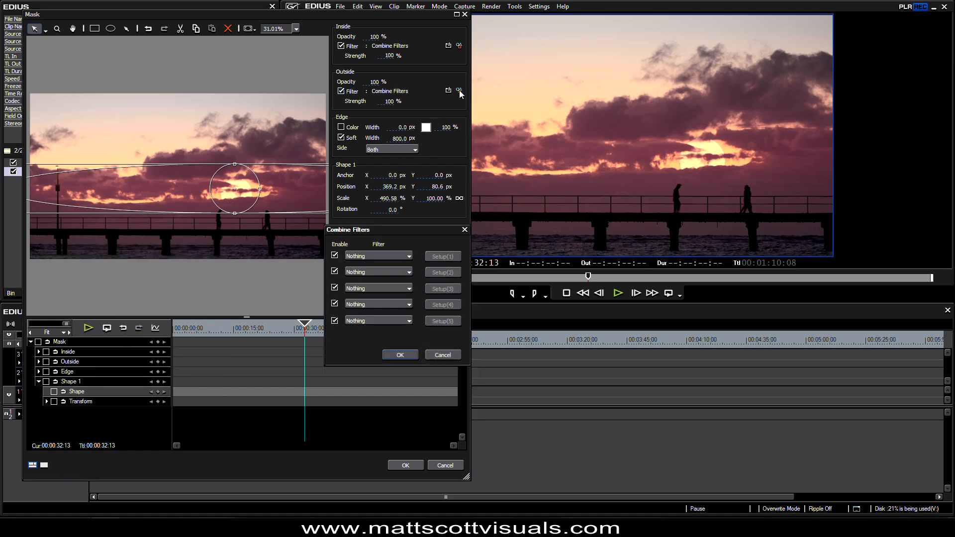
{"action": "left_click", "coordinate": [367, 258]}
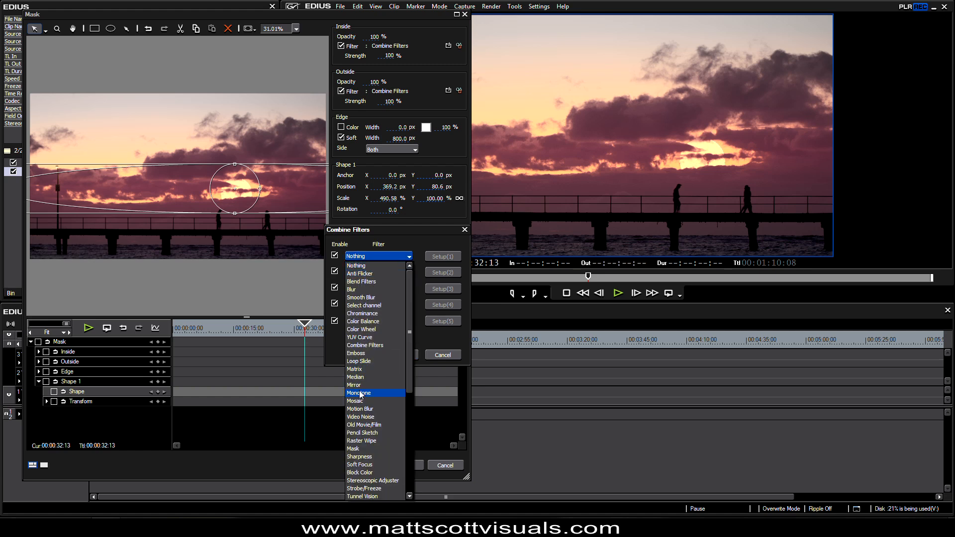
{"action": "left_click", "coordinate": [378, 338]}
{"action": "left_click", "coordinate": [378, 272]}
{"action": "scroll", "coordinate": [379, 444], "scroll_direction": "down", "scroll_amount": 5}
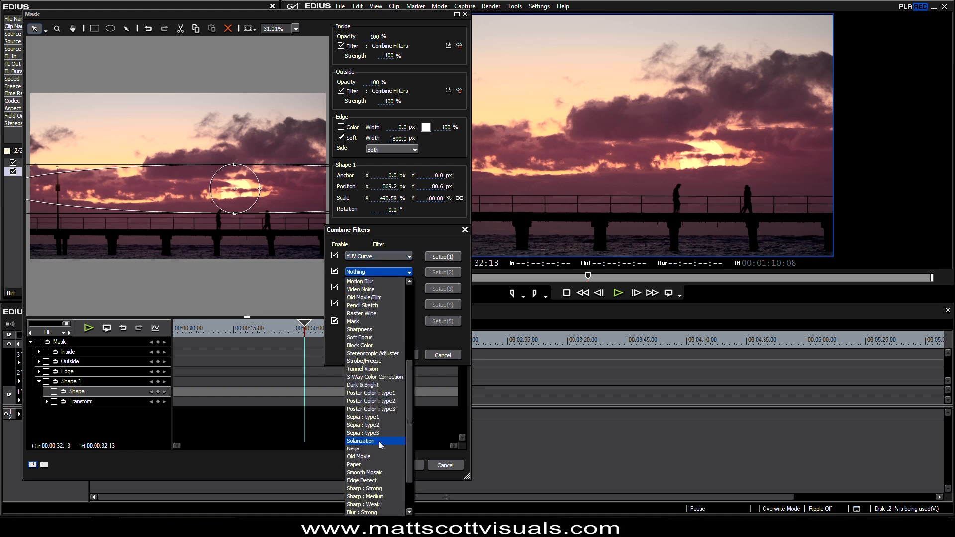
{"action": "left_click", "coordinate": [381, 381]}
{"action": "left_click", "coordinate": [378, 288]}
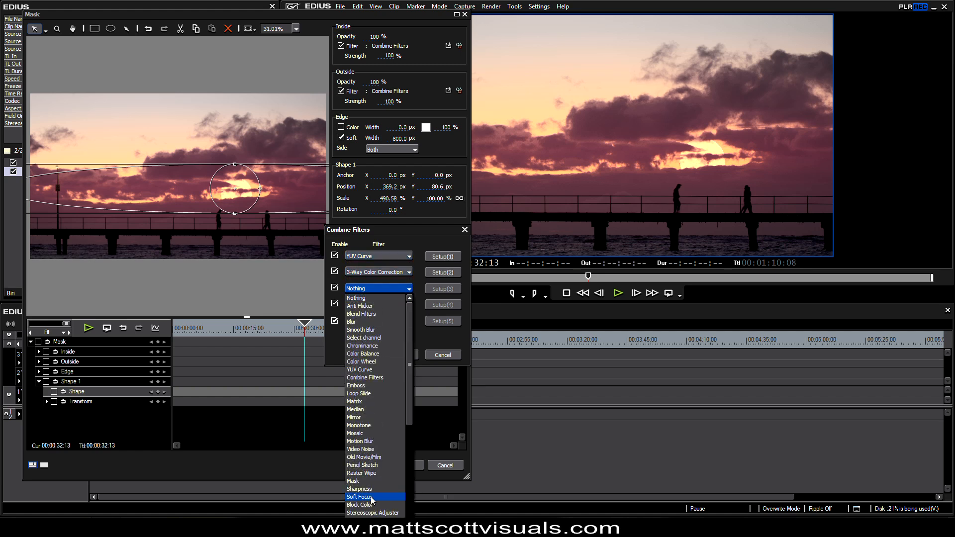
{"action": "left_click", "coordinate": [373, 331]}
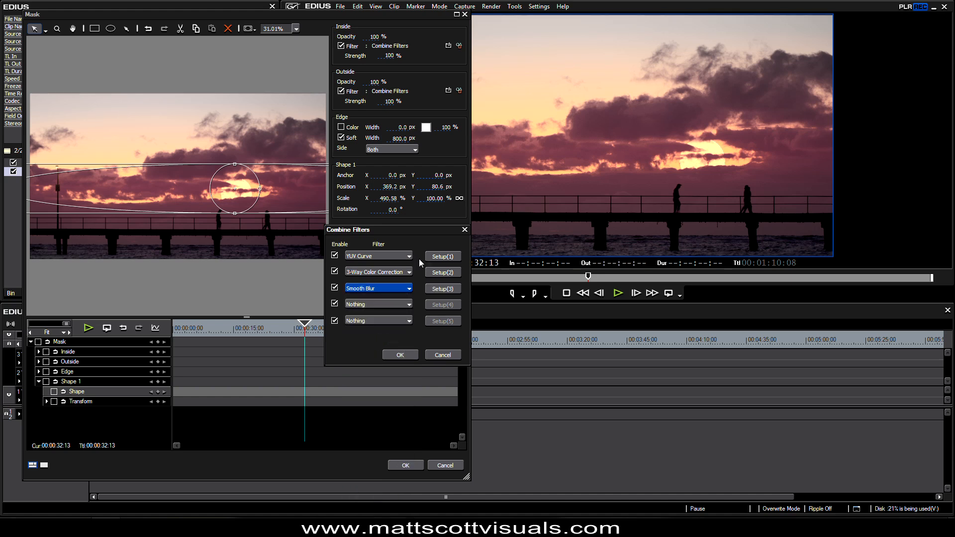
Darken the outside YUV Curve's Y channel with its white end near (255, 222), a midpoint near (128, 101) and a point in the upper range.
{"action": "left_click", "coordinate": [440, 257]}
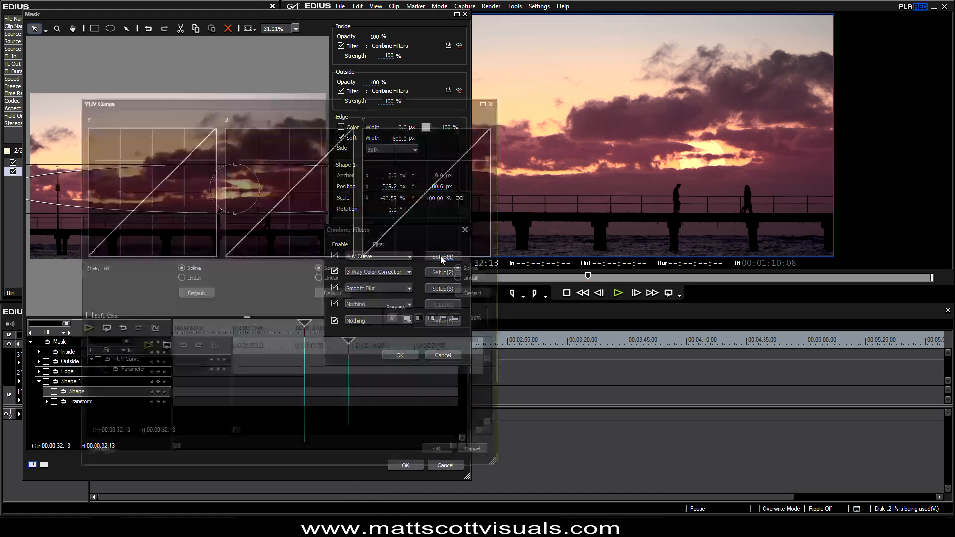
{"action": "left_click_drag", "start_coordinate": [216, 129], "coordinate": [216, 147]}
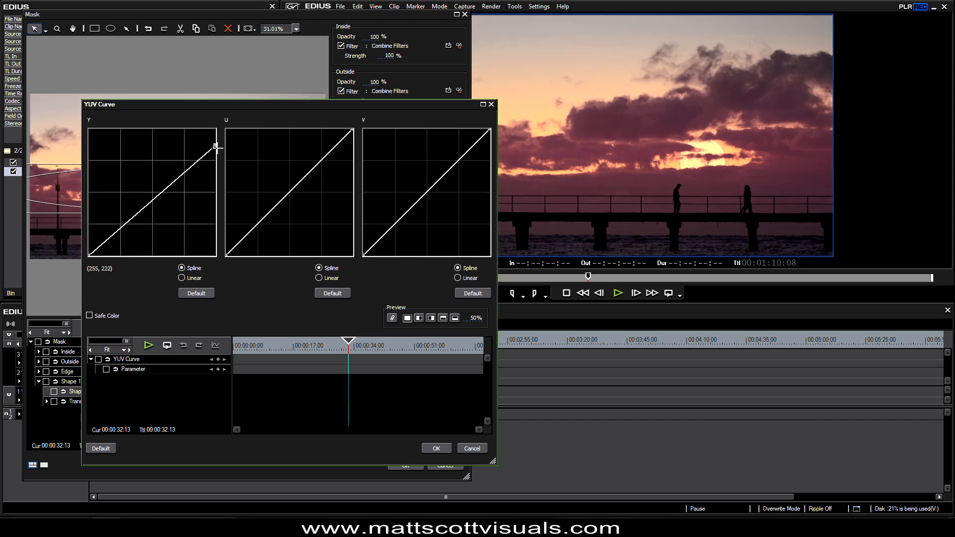
{"action": "left_click_drag", "start_coordinate": [216, 147], "coordinate": [220, 149]}
{"action": "left_click_drag", "start_coordinate": [153, 202], "coordinate": [152, 204]}
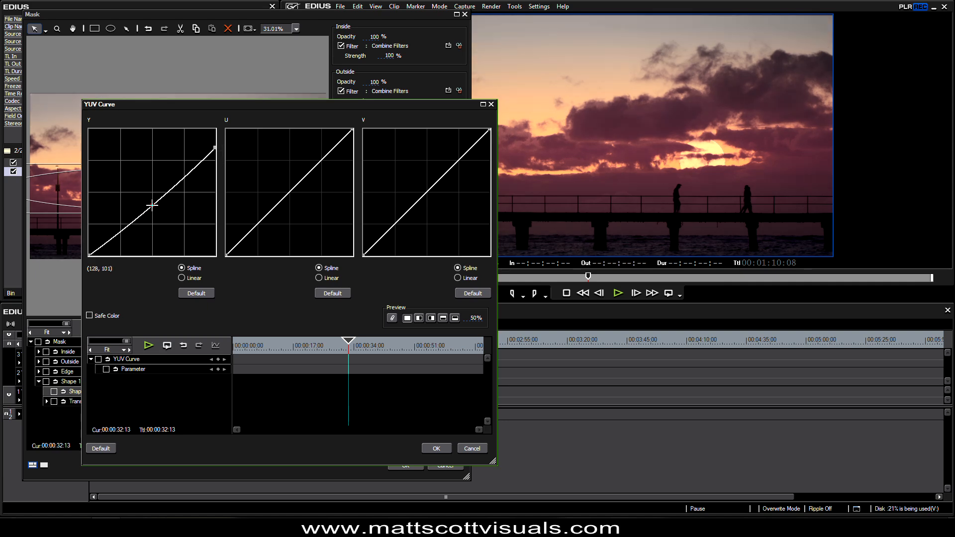
{"action": "left_click", "coordinate": [187, 172]}
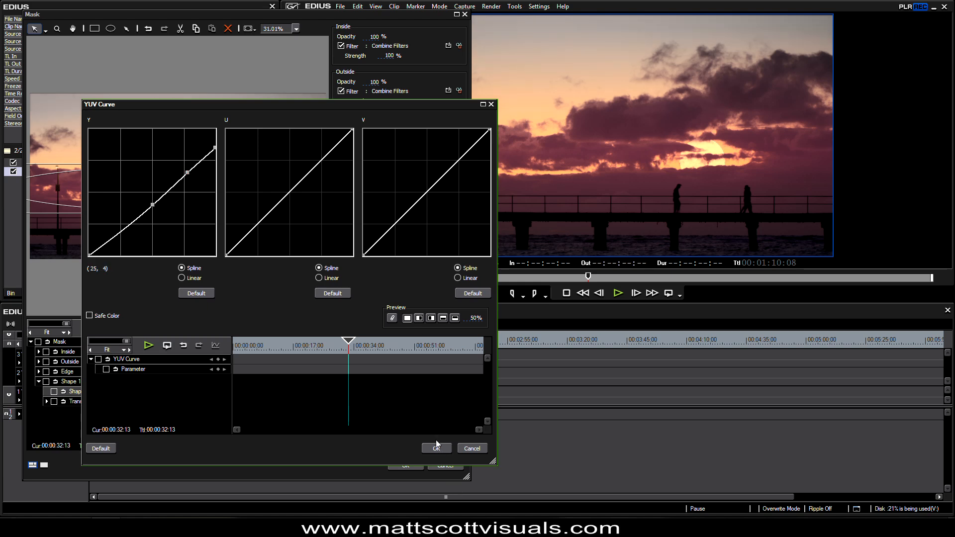
Shape the outside U and V curves into gentle S-curves by lowering a lower point and raising an upper point on each.
{"action": "left_click_drag", "start_coordinate": [281, 198], "coordinate": [350, 256]}
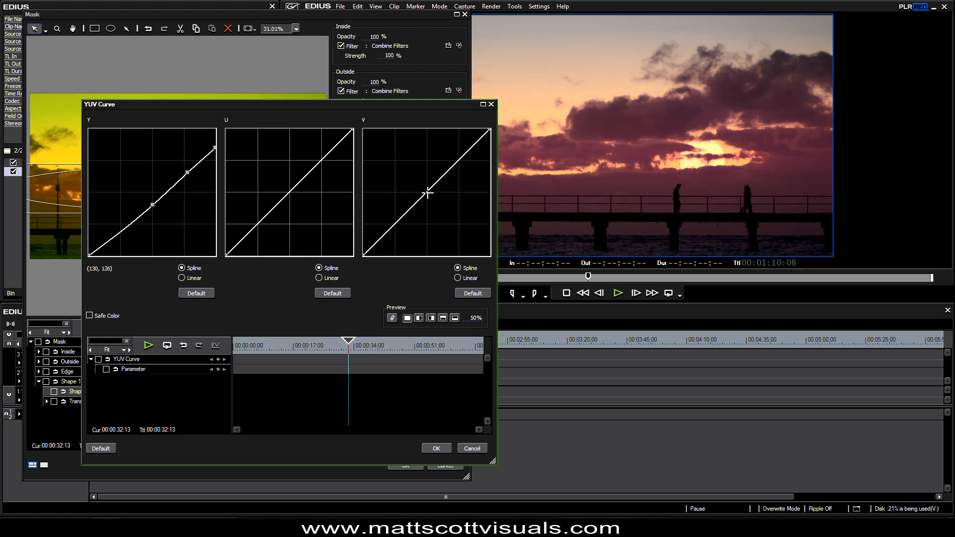
{"action": "left_click_drag", "start_coordinate": [427, 193], "coordinate": [428, 262]}
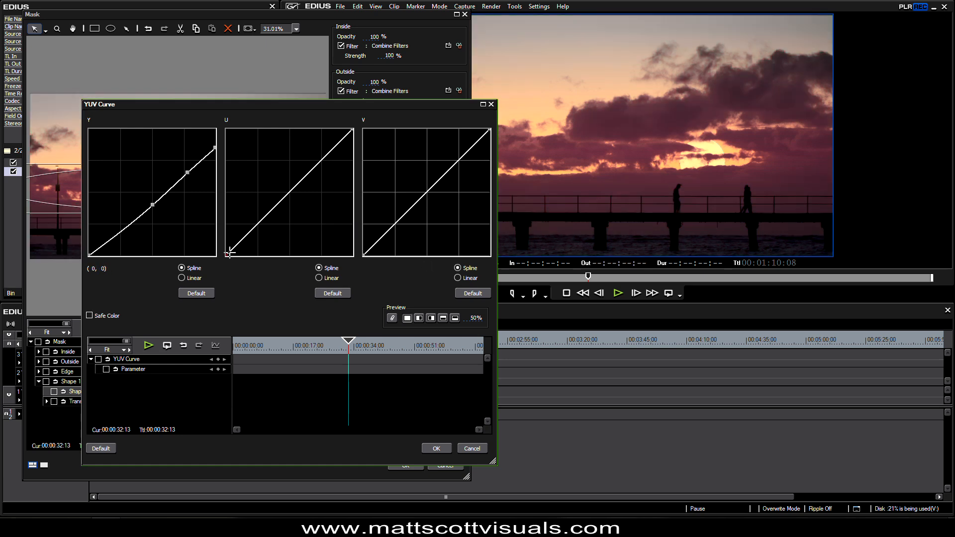
{"action": "left_click_drag", "start_coordinate": [257, 228], "coordinate": [259, 232]}
{"action": "left_click_drag", "start_coordinate": [328, 156], "coordinate": [319, 159]}
{"action": "left_click_drag", "start_coordinate": [390, 229], "coordinate": [393, 232]}
{"action": "left_click_drag", "start_coordinate": [458, 161], "coordinate": [454, 158]}
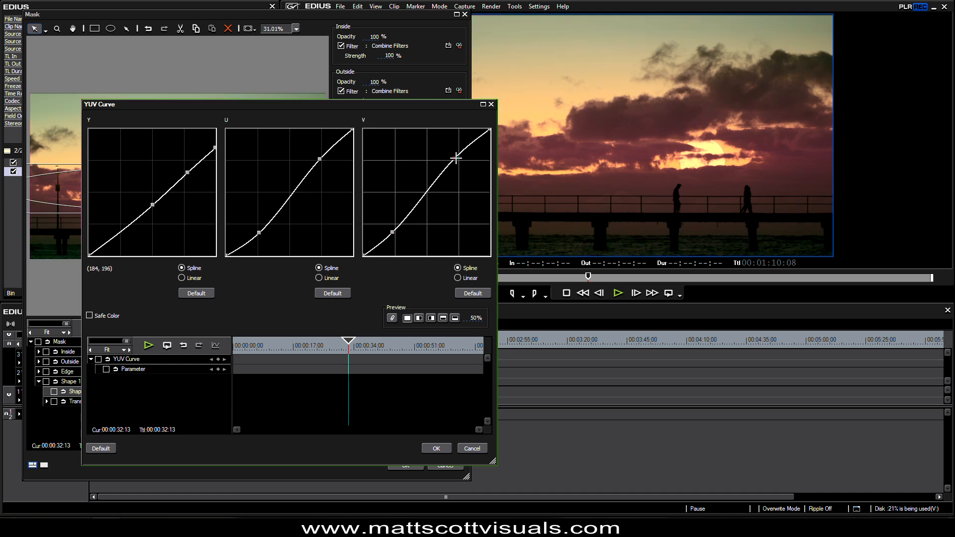
{"action": "left_click_drag", "start_coordinate": [453, 159], "coordinate": [452, 157]}
{"action": "left_click_drag", "start_coordinate": [396, 232], "coordinate": [396, 233]}
{"action": "left_click_drag", "start_coordinate": [318, 158], "coordinate": [317, 156]}
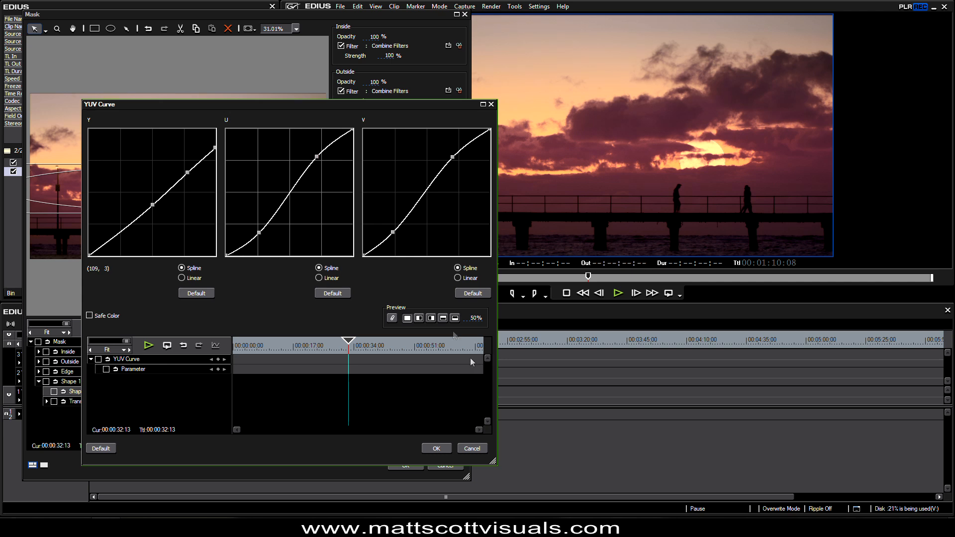
Set the outside curve's preview to 100%, then accept the curve, the outside filters and the mask.
{"action": "left_click", "coordinate": [420, 319]}
{"action": "left_click_drag", "start_coordinate": [475, 321], "coordinate": [471, 203]}
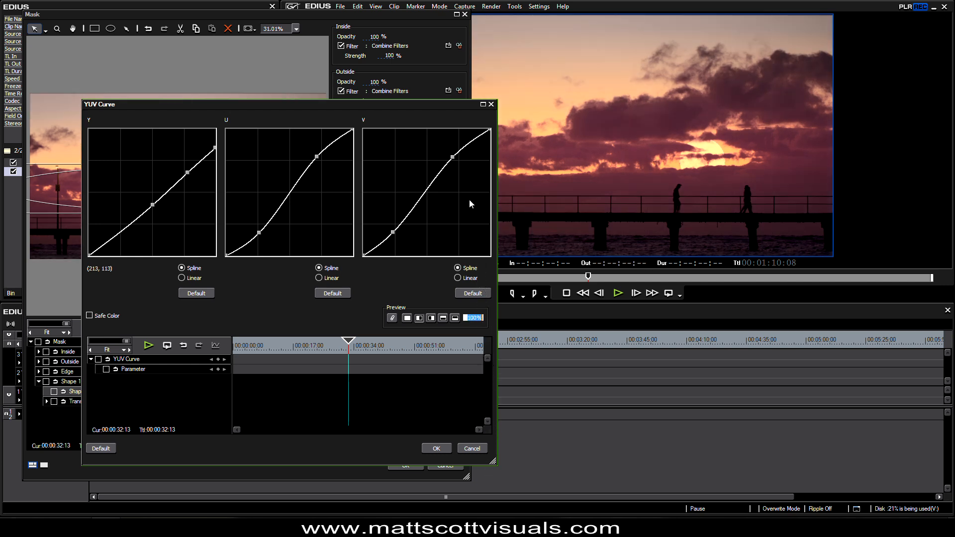
{"action": "left_click", "coordinate": [431, 449]}
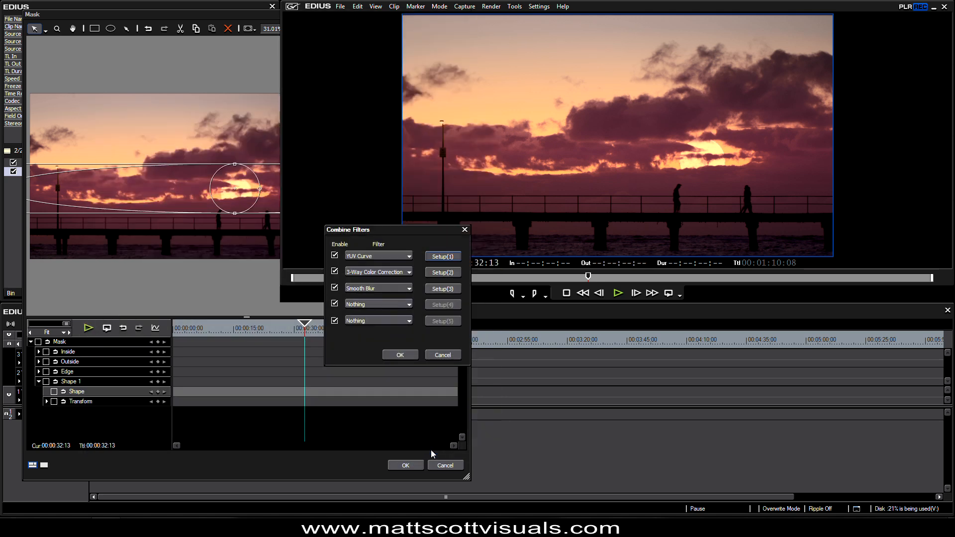
{"action": "left_click", "coordinate": [399, 354]}
{"action": "left_click", "coordinate": [407, 466]}
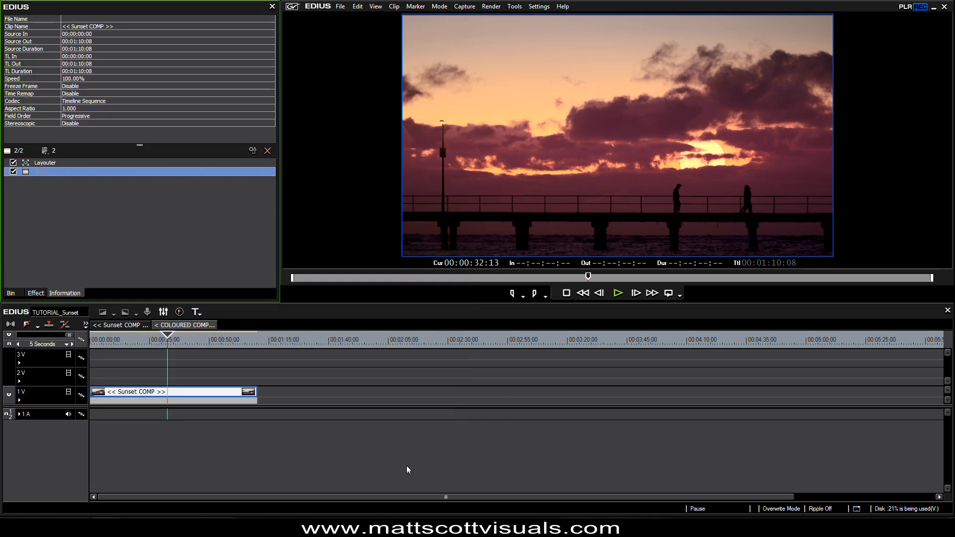
Compare the grade with the Mask filter off and on, and apply a duplicate of that Mask to the Sunset COMP clip.
{"action": "left_click", "coordinate": [13, 172]}
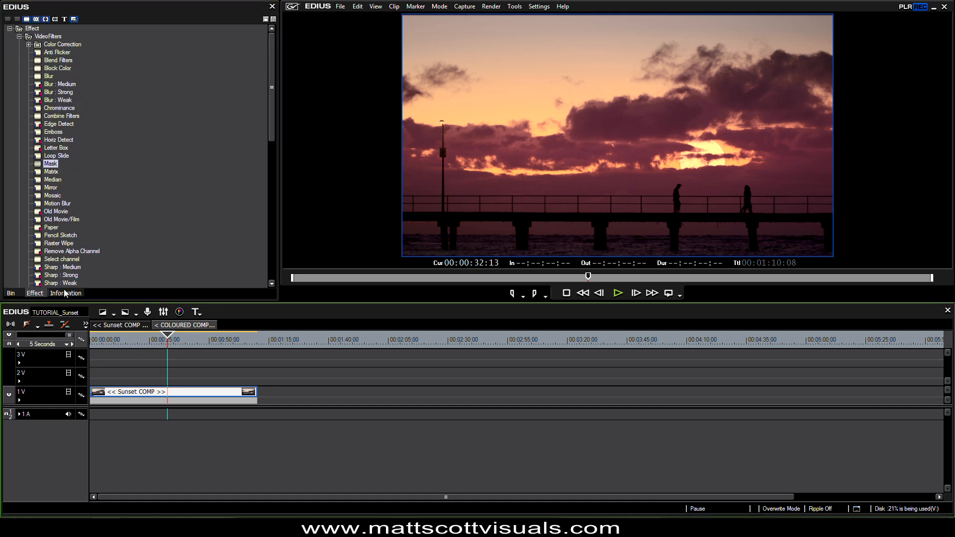
{"action": "left_click", "coordinate": [68, 296]}
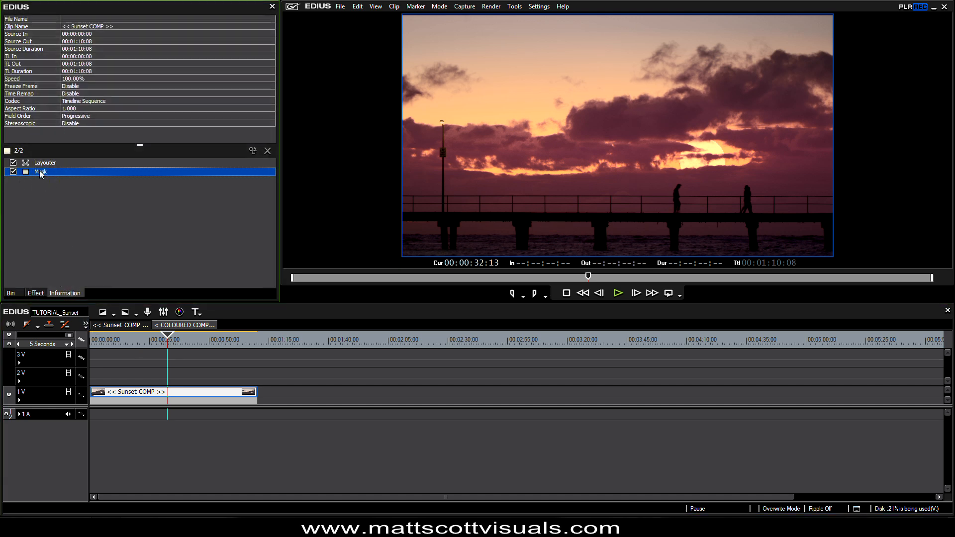
{"action": "left_click_drag", "start_coordinate": [40, 172], "coordinate": [170, 397]}
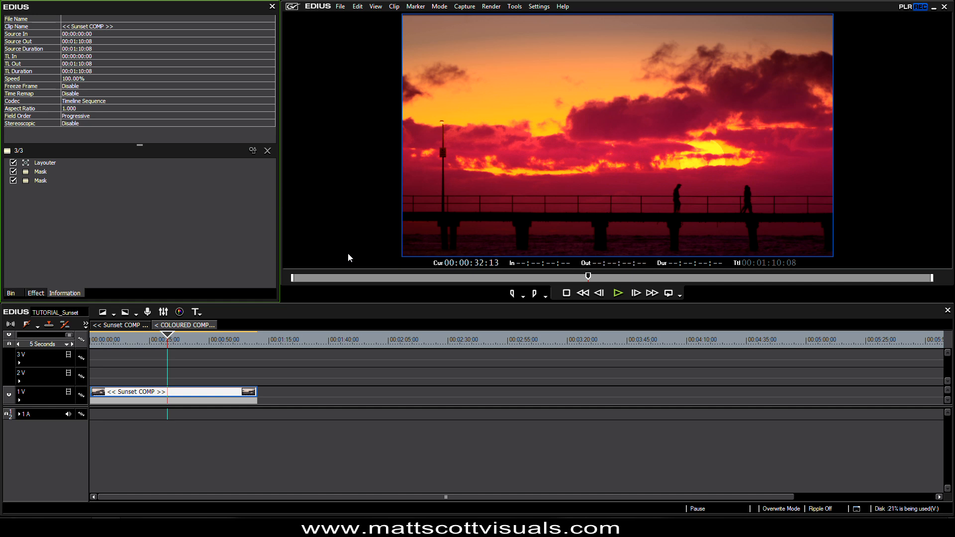
{"action": "left_click", "coordinate": [41, 172]}
{"action": "left_click", "coordinate": [40, 182]}
{"action": "left_click", "coordinate": [47, 173]}
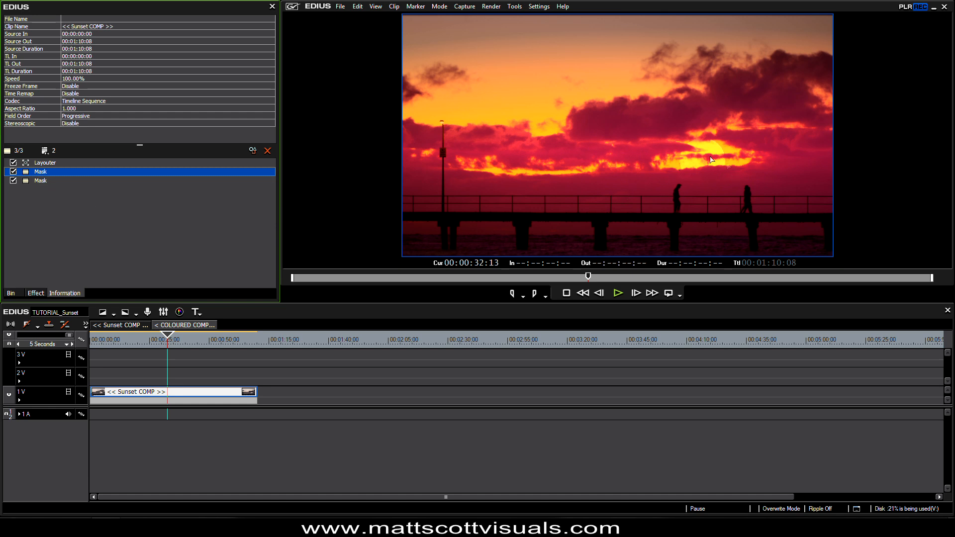
Resize the second Mask's ellipse around the sun to scale 130.37% by 150.51% and position it at X 385.4, Y 100.0 px.
{"action": "double_click", "coordinate": [41, 181]}
{"action": "left_click", "coordinate": [184, 195]}
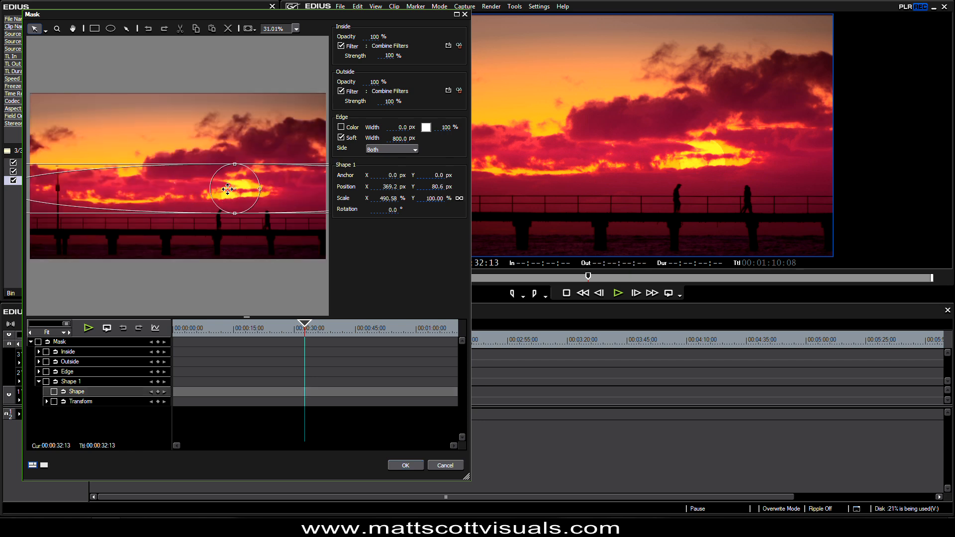
{"action": "left_click_drag", "start_coordinate": [234, 214], "coordinate": [235, 226]}
{"action": "left_click_drag", "start_coordinate": [83, 194], "coordinate": [128, 197]}
{"action": "left_click_drag", "start_coordinate": [48, 197], "coordinate": [172, 192]}
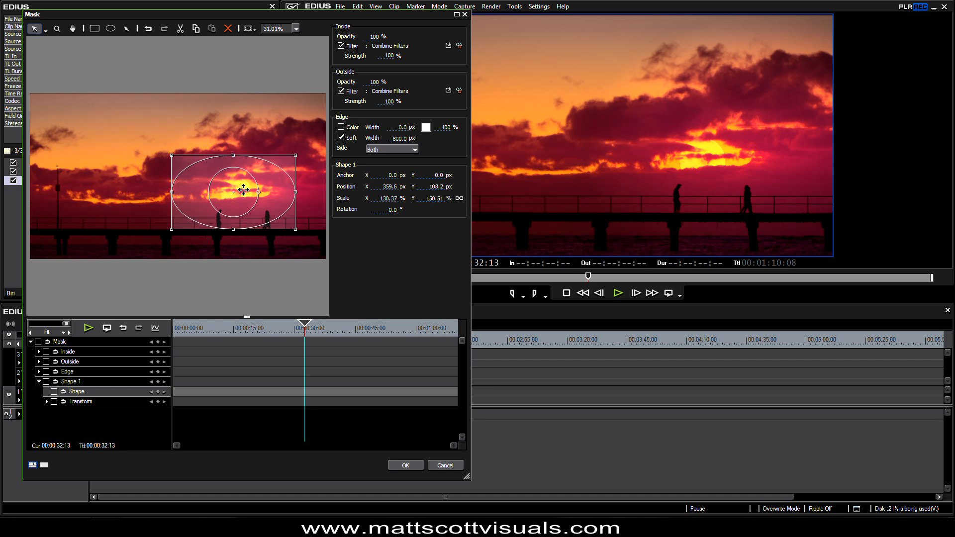
{"action": "left_click_drag", "start_coordinate": [244, 189], "coordinate": [247, 190]}
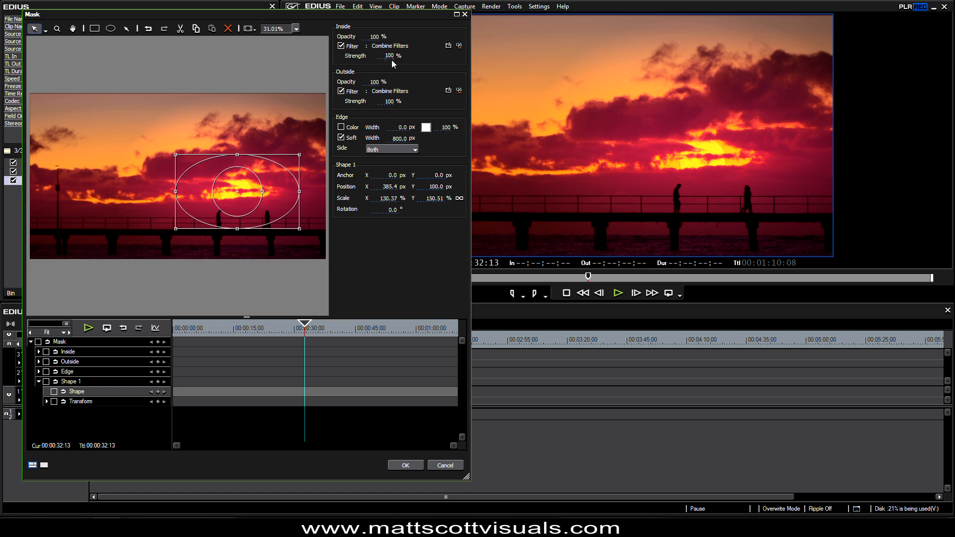
Reduce the second mask's inside filter strength to 37% and its outside filter strength to 69%.
{"action": "left_click_drag", "start_coordinate": [389, 59], "coordinate": [396, 141]}
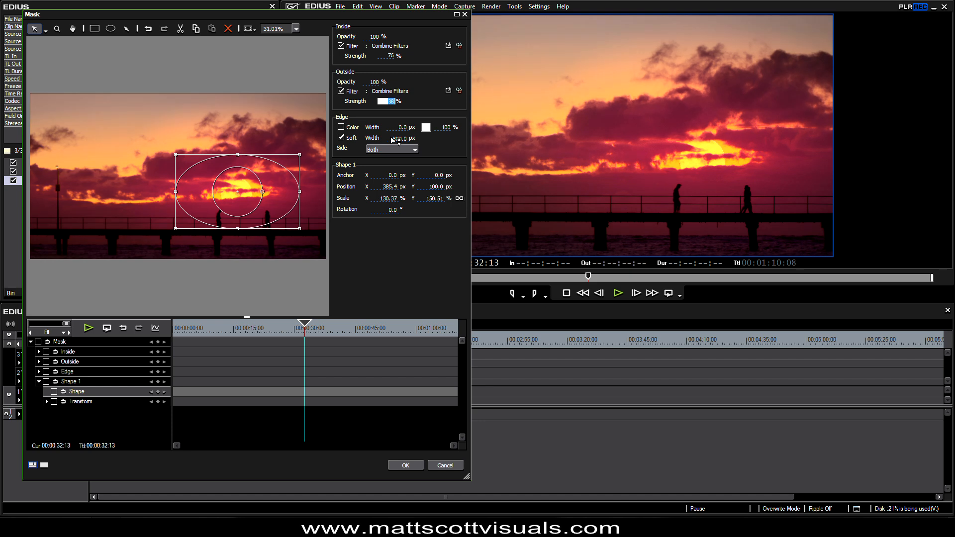
{"action": "left_click_drag", "start_coordinate": [391, 56], "coordinate": [393, 92]}
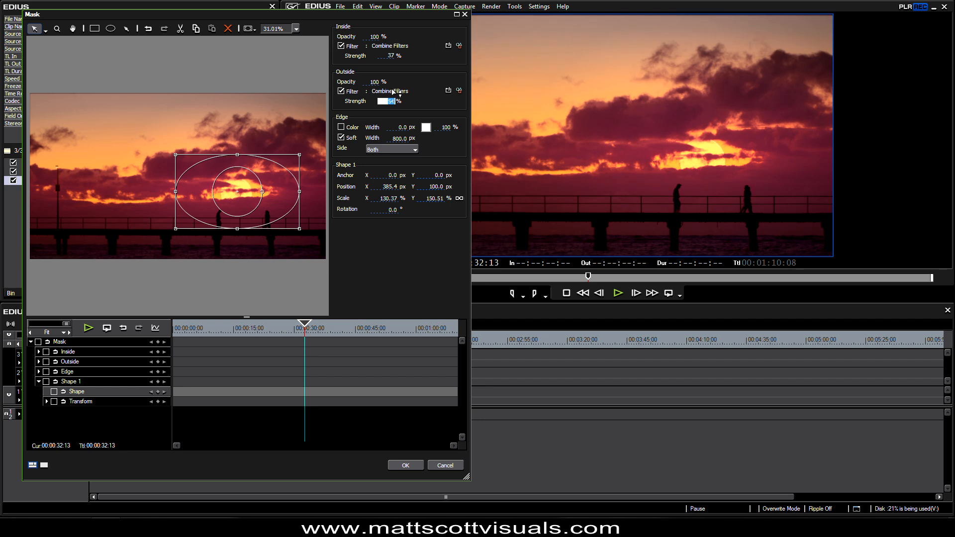
{"action": "left_click_drag", "start_coordinate": [392, 91], "coordinate": [392, 85]}
In the second mask's inside 3-Way Color Correction, set gray saturation to 134.2, reset the white balance to default, and accept it.
{"action": "left_click", "coordinate": [458, 47]}
{"action": "left_click", "coordinate": [334, 271]}
{"action": "left_click", "coordinate": [335, 272]}
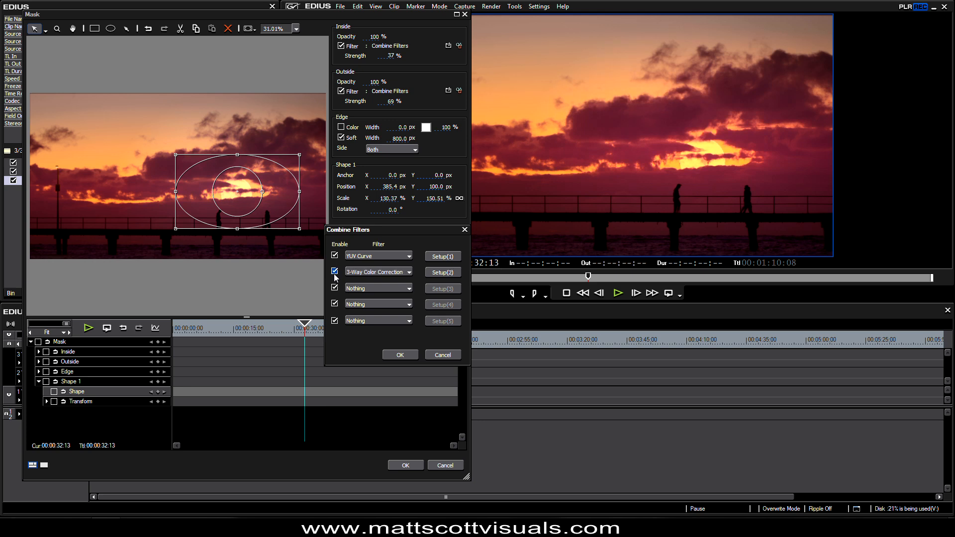
{"action": "left_click", "coordinate": [442, 272]}
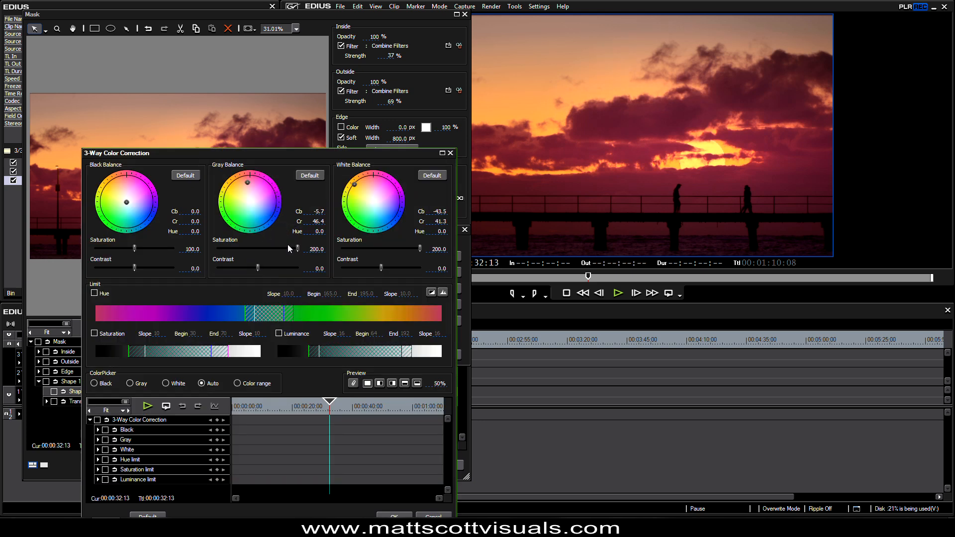
{"action": "left_click_drag", "start_coordinate": [297, 250], "coordinate": [271, 251]}
{"action": "left_click_drag", "start_coordinate": [420, 247], "coordinate": [394, 248]}
{"action": "left_click", "coordinate": [430, 177]}
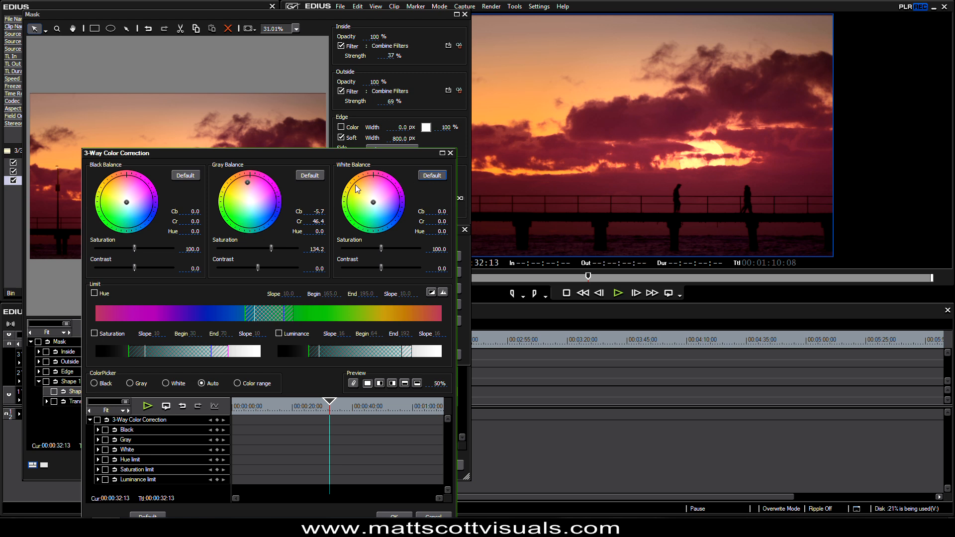
{"action": "left_click", "coordinate": [395, 516]}
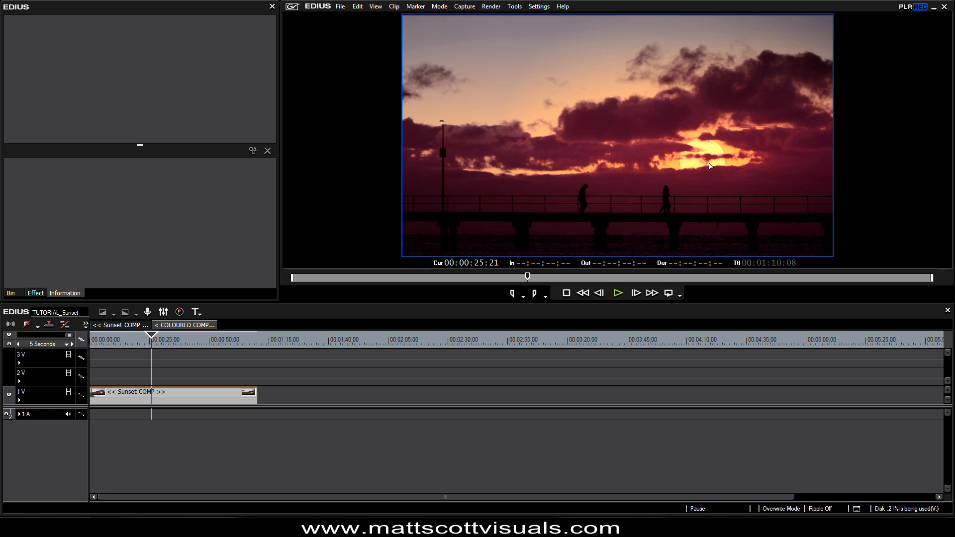
Review the graded Sunset COMP clip at several frames around the 30-second mark and look over the bin and available effects.
{"action": "left_click", "coordinate": [166, 342]}
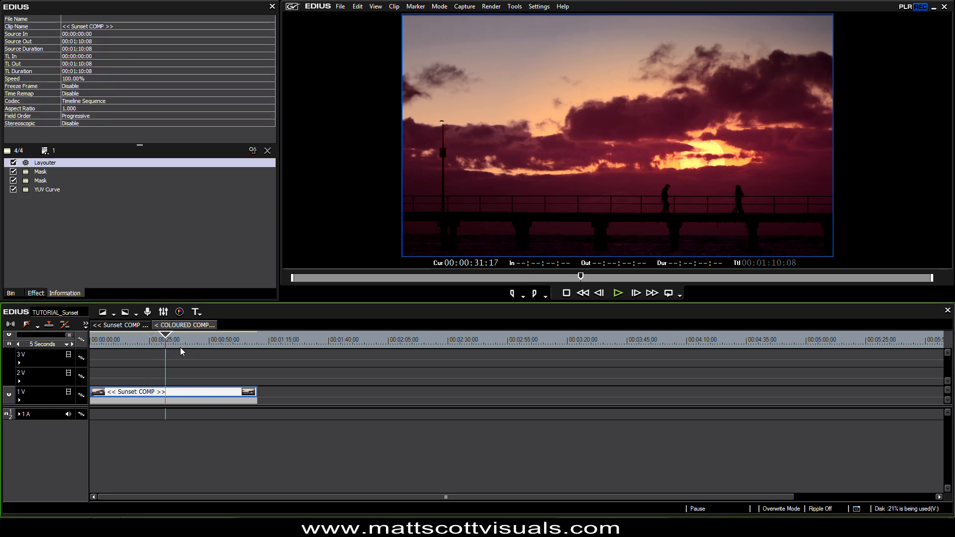
{"action": "left_click", "coordinate": [161, 344]}
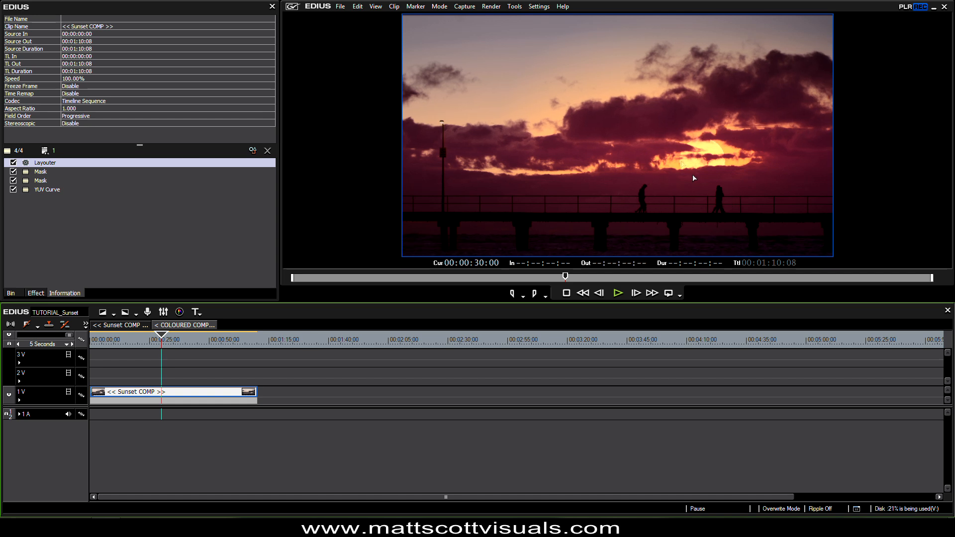
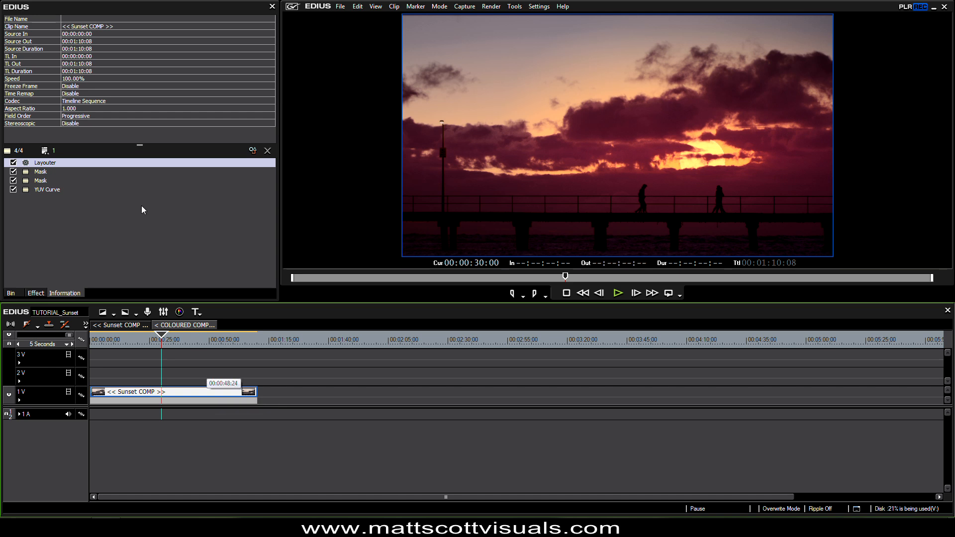
{"action": "left_click", "coordinate": [17, 297]}
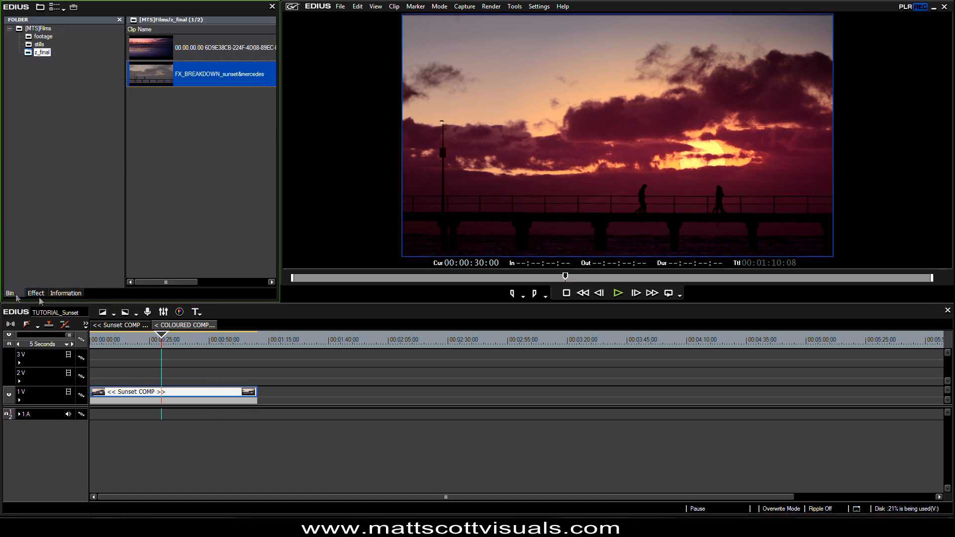
{"action": "left_click", "coordinate": [42, 294]}
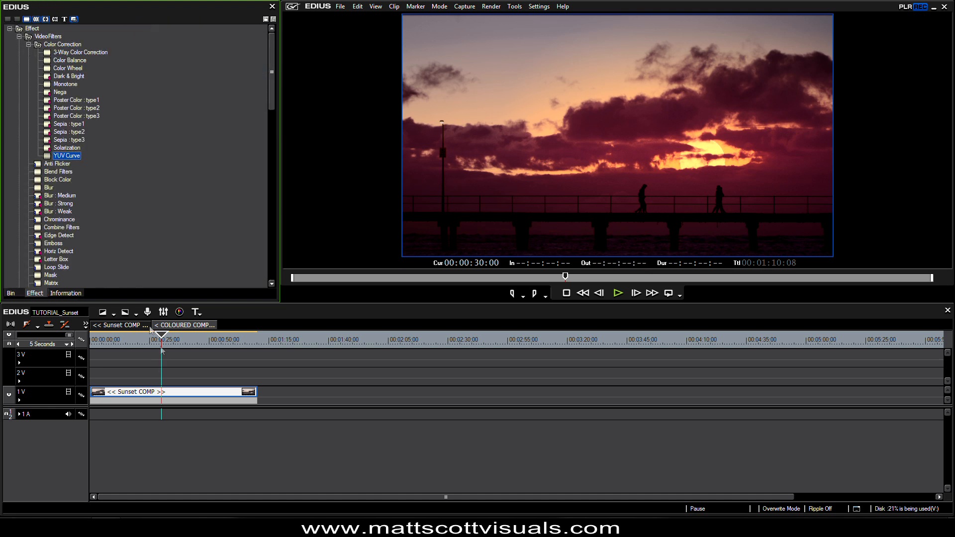
{"action": "left_click", "coordinate": [182, 343]}
{"action": "left_click_drag", "start_coordinate": [181, 343], "coordinate": [165, 343]}
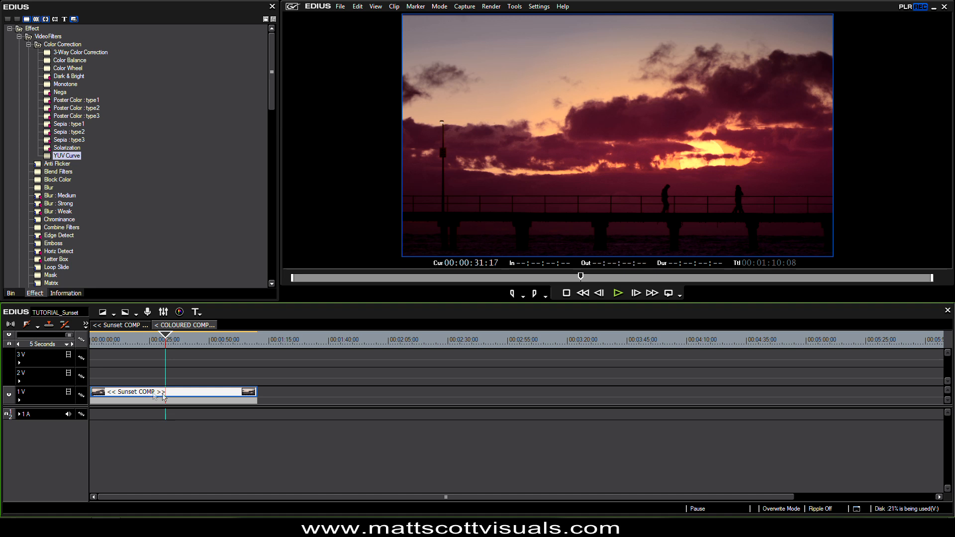
Duplicate the Sunset COMP clip onto track 2V and apply the Addition blend keyer to the copy.
{"action": "left_click_drag", "start_coordinate": [147, 395], "coordinate": [147, 382]}
{"action": "left_click", "coordinate": [36, 295]}
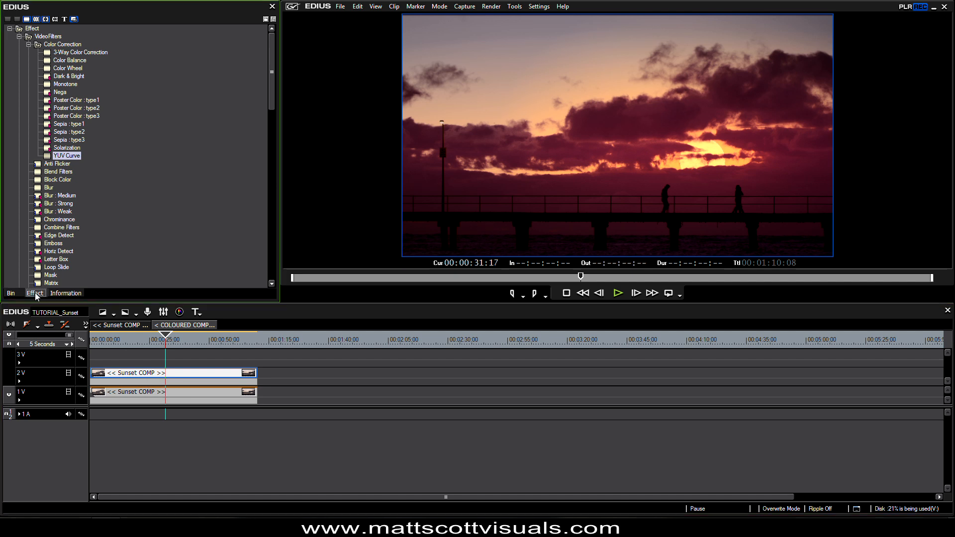
{"action": "left_click_drag", "start_coordinate": [276, 90], "coordinate": [276, 279]}
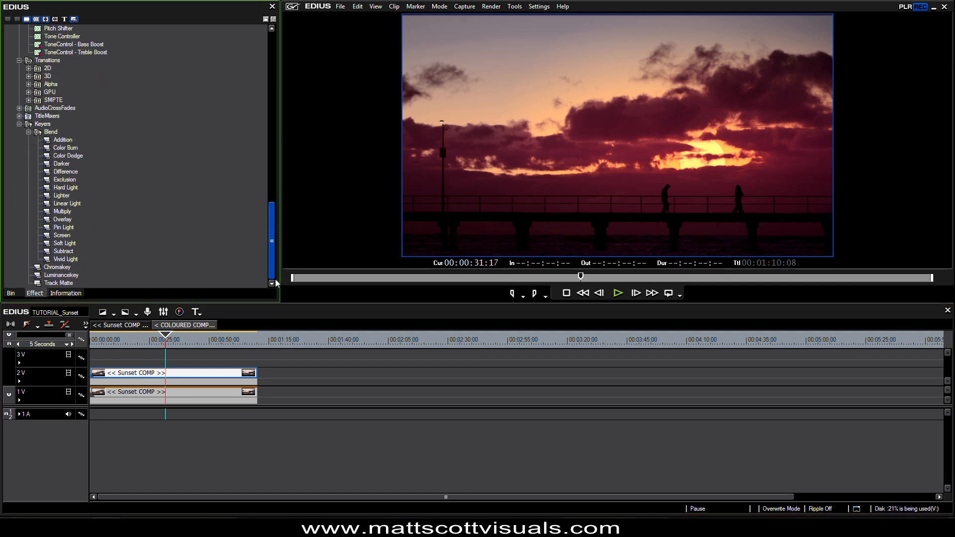
{"action": "left_click", "coordinate": [52, 132]}
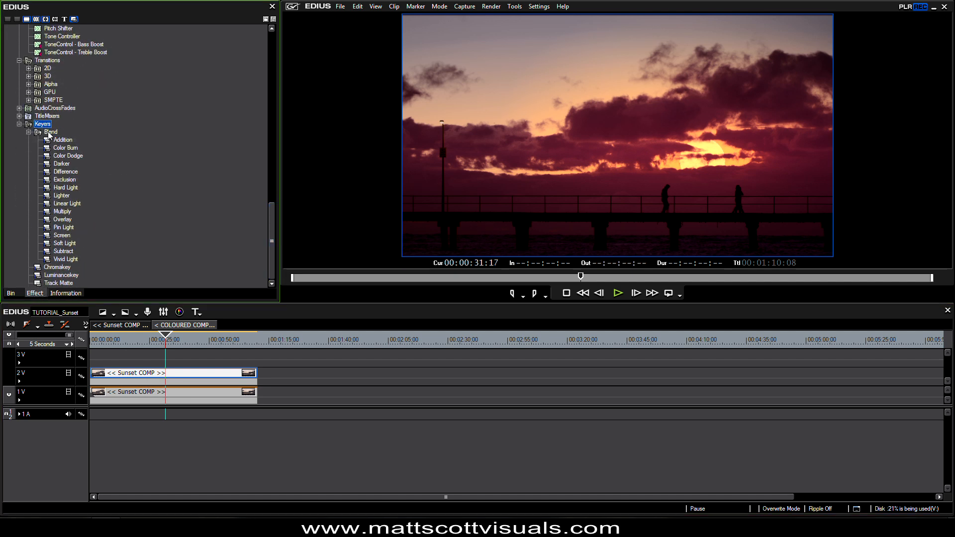
{"action": "left_click", "coordinate": [62, 141]}
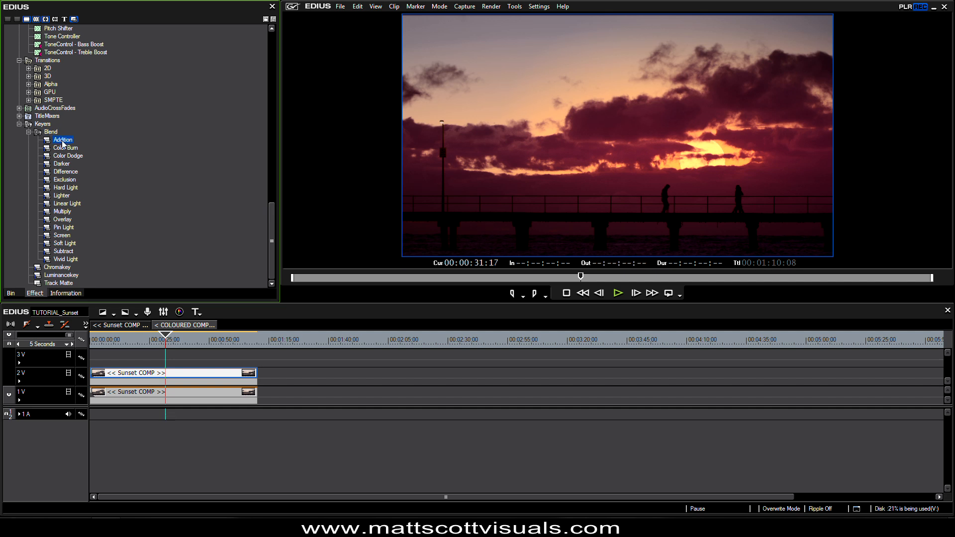
{"action": "left_click_drag", "start_coordinate": [62, 143], "coordinate": [184, 381]}
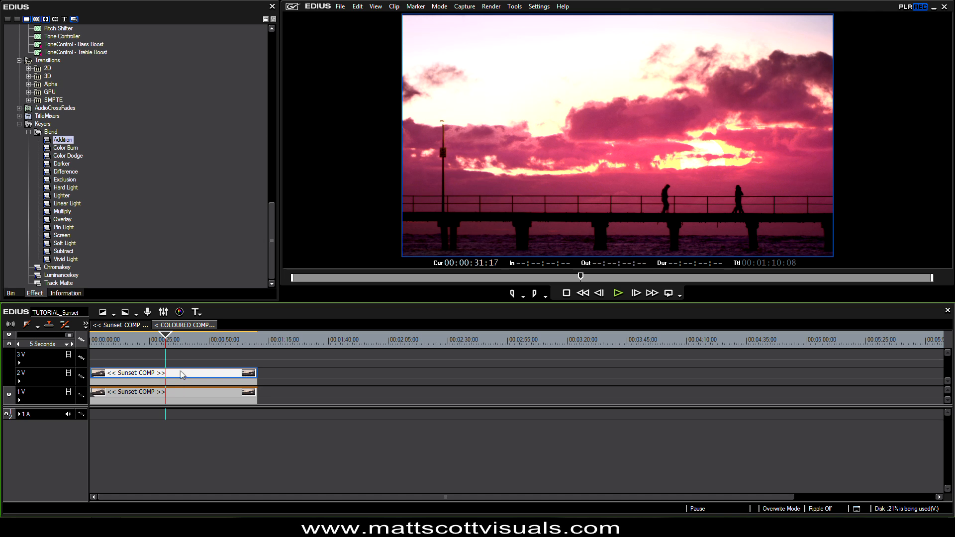
Remove both Mask filters and the YUV Curve from the 2V clip and check the image full screen.
{"action": "left_click", "coordinate": [66, 294]}
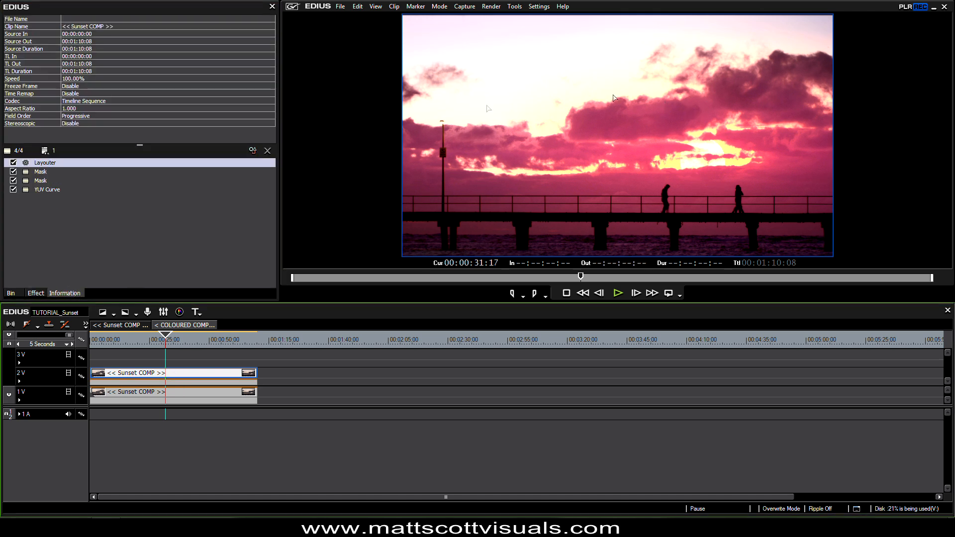
{"action": "left_click", "coordinate": [46, 211]}
{"action": "left_click_drag", "start_coordinate": [61, 215], "coordinate": [41, 176]}
{"action": "key", "text": "Delete"}
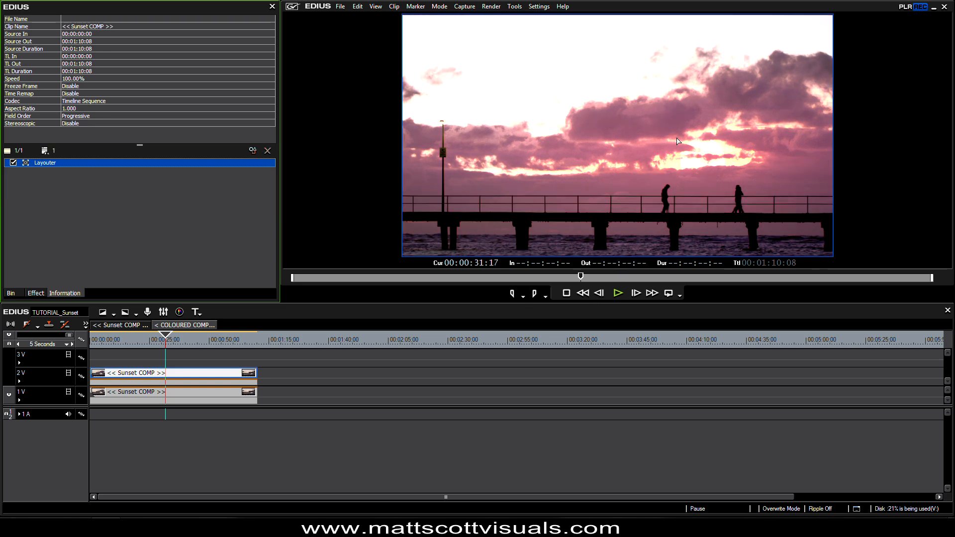
{"action": "left_click", "coordinate": [705, 161]}
{"action": "key", "text": "ctrl+F11"}
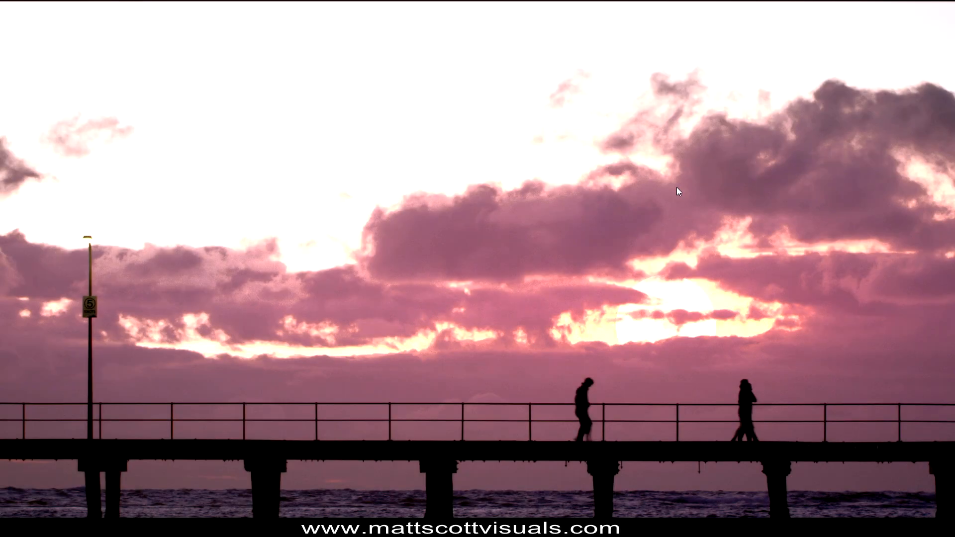
{"action": "key", "text": "Escape"}
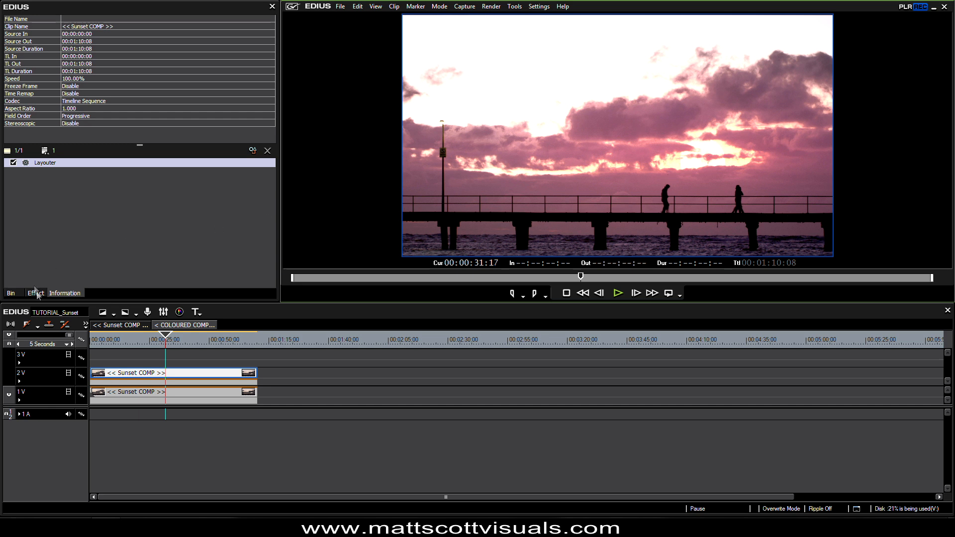
Add a Mask filter to the 2V clip and draw a circular mask around the sun at X 382.1, Y 100.0 px.
{"action": "left_click", "coordinate": [36, 293]}
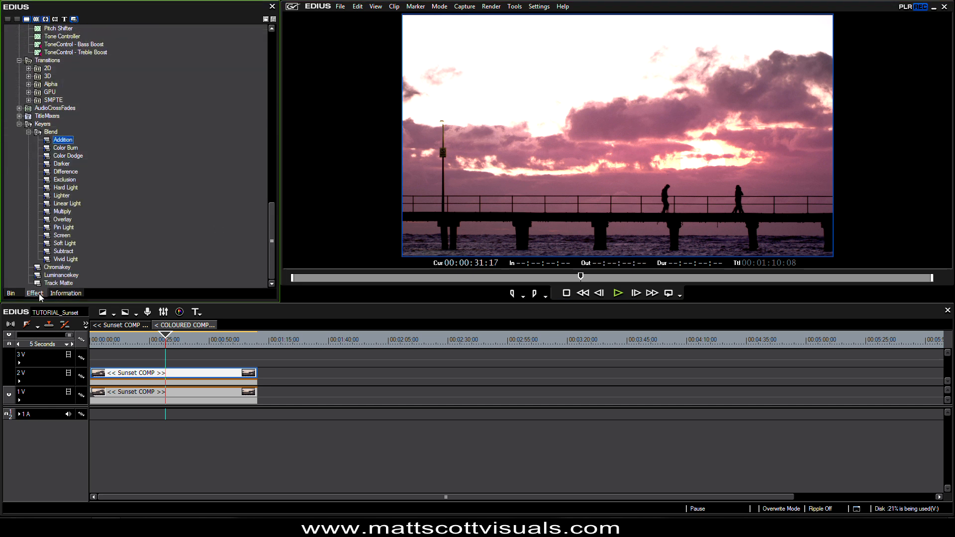
{"action": "scroll", "coordinate": [69, 261], "scroll_direction": "down", "scroll_amount": 5}
{"action": "scroll", "coordinate": [68, 261], "scroll_direction": "up", "scroll_amount": 8}
{"action": "left_click_drag", "start_coordinate": [51, 108], "coordinate": [173, 374]}
{"action": "double_click", "coordinate": [45, 172]}
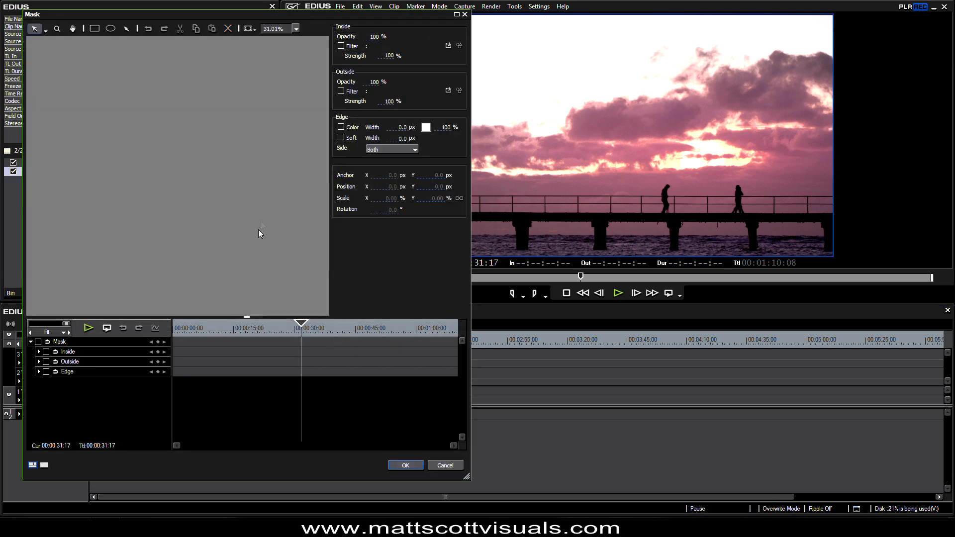
{"action": "left_click", "coordinate": [110, 29]}
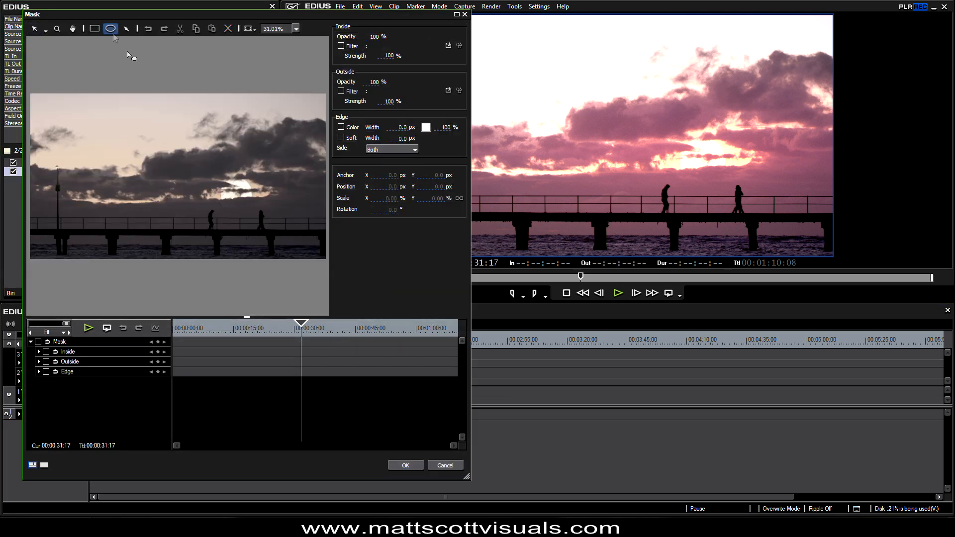
{"action": "left_click_drag", "start_coordinate": [212, 170], "coordinate": [266, 221]}
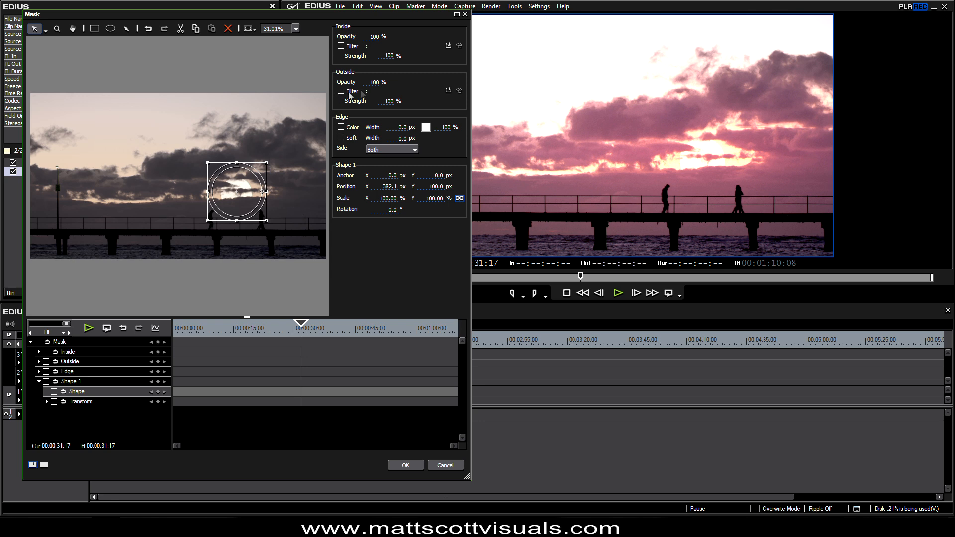
Set the mask's outside opacity to 0% and soften its edge to a width of 500 px.
{"action": "left_click_drag", "start_coordinate": [376, 83], "coordinate": [368, 336]}
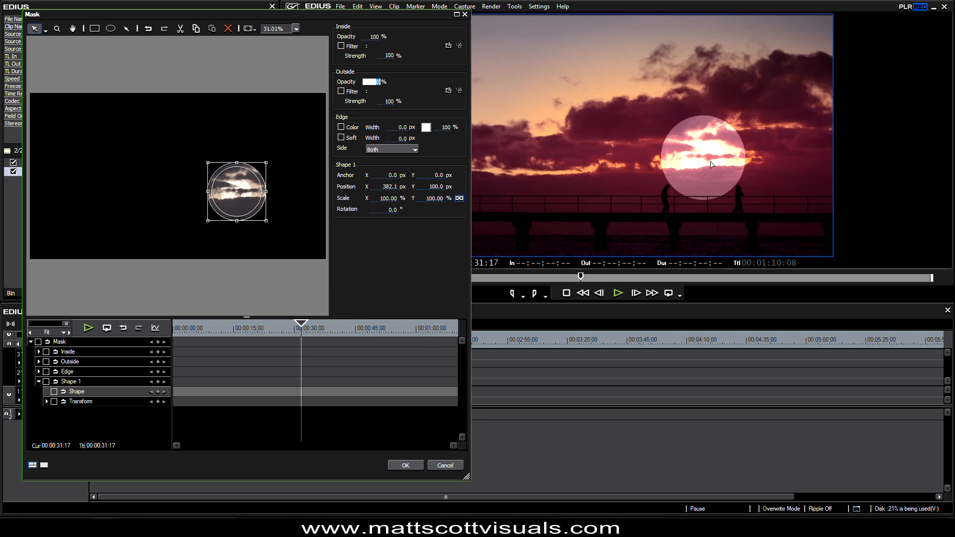
{"action": "left_click", "coordinate": [342, 137]}
{"action": "left_click", "coordinate": [398, 138]}
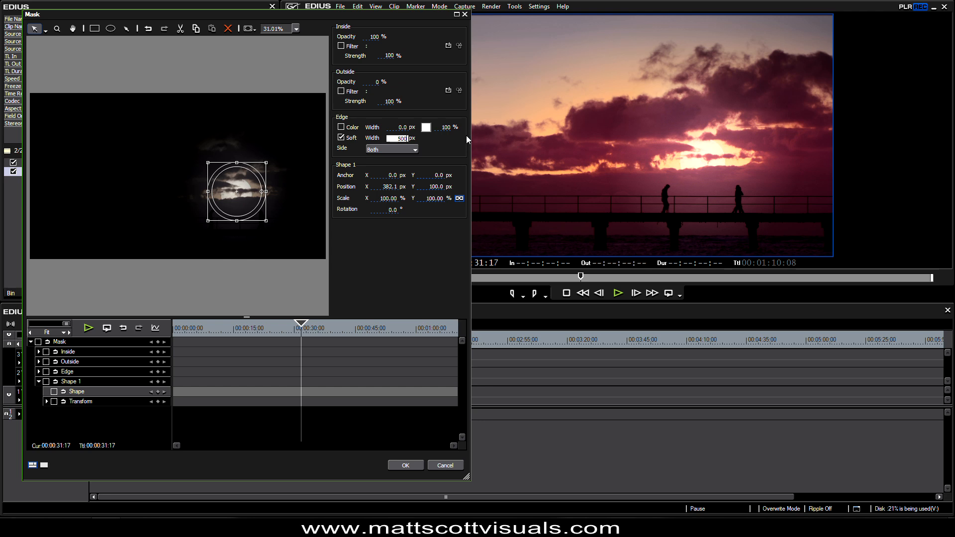
Enable the mask's inside filter and assign YUV Curve to it.
{"action": "left_click", "coordinate": [341, 46]}
{"action": "left_click", "coordinate": [448, 45]}
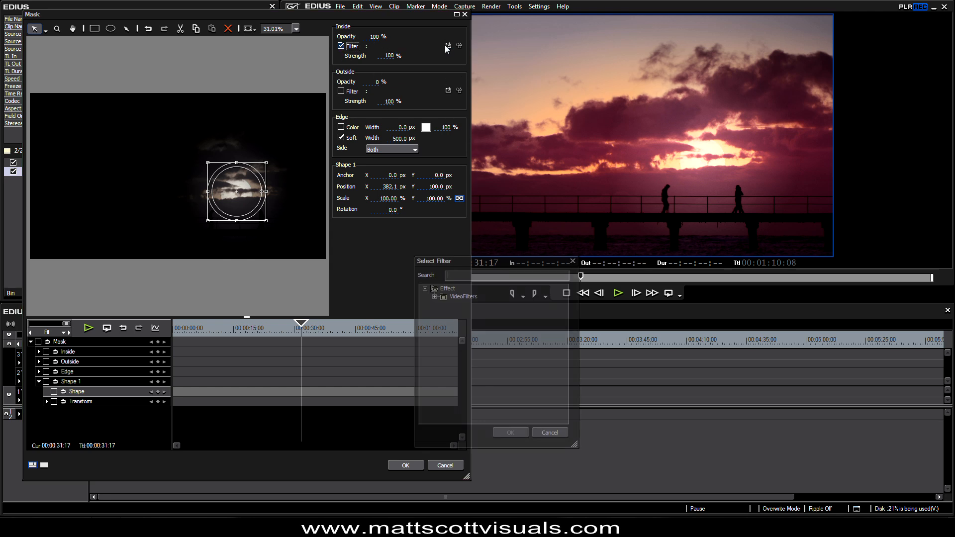
{"action": "left_click", "coordinate": [435, 297]}
{"action": "left_click", "coordinate": [442, 297]}
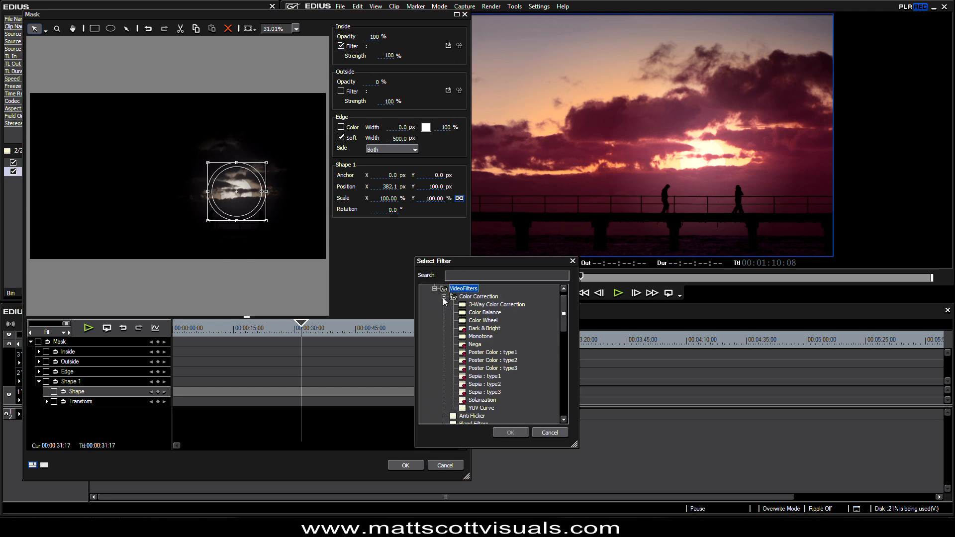
{"action": "left_click", "coordinate": [480, 408]}
{"action": "left_click", "coordinate": [511, 433]}
Shape the inside YUV Curve's Y channel into a gentle S-curve, lowering the shadows and raising the highlights to about (162, 169).
{"action": "left_click", "coordinate": [459, 45]}
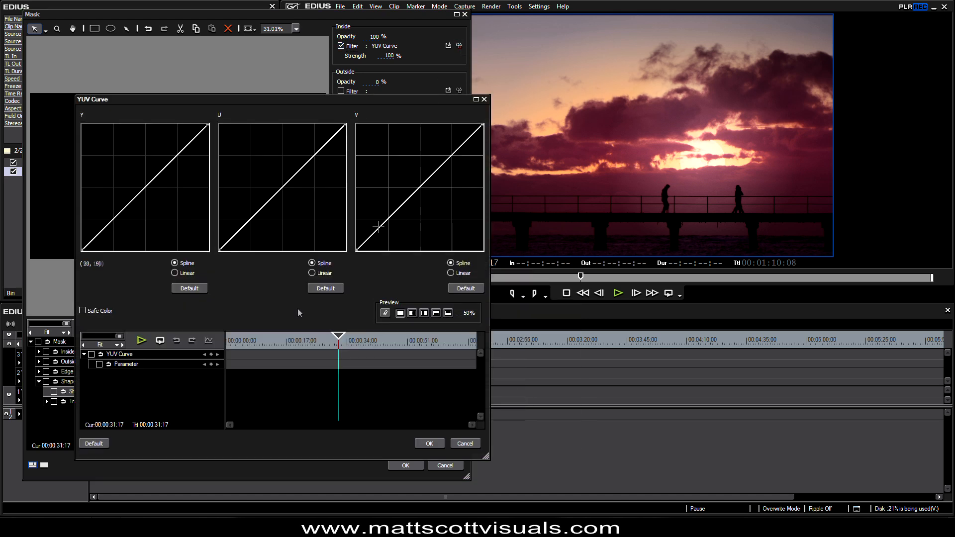
{"action": "left_click_drag", "start_coordinate": [121, 212], "coordinate": [123, 220]}
{"action": "left_click_drag", "start_coordinate": [164, 172], "coordinate": [162, 166]}
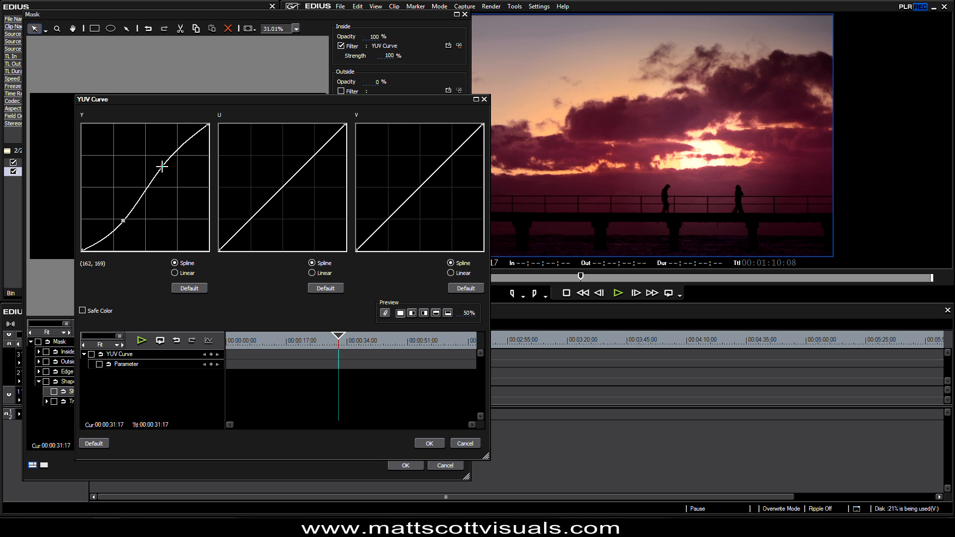
{"action": "left_click_drag", "start_coordinate": [123, 220], "coordinate": [117, 219]}
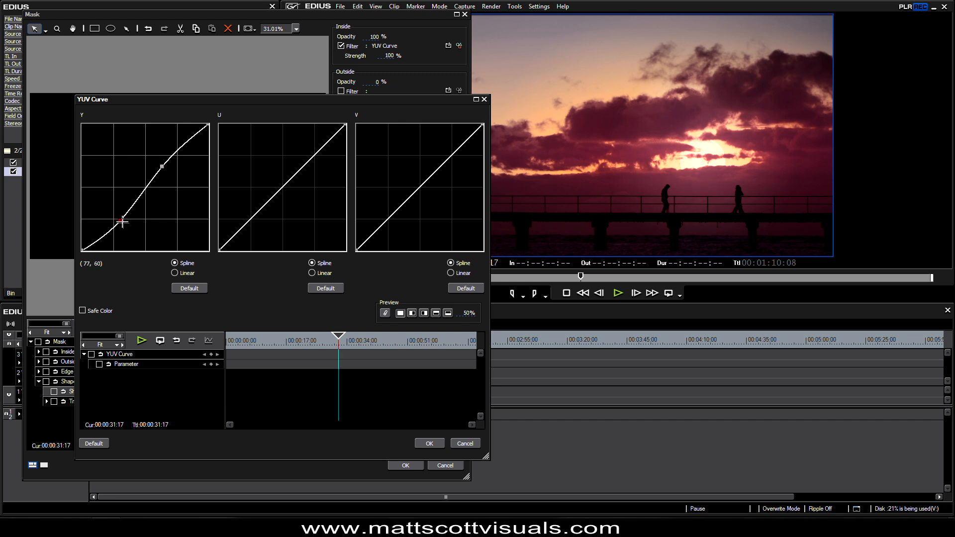
Pull the low end of the U curve slightly below the diagonal and accept the YUV Curve and Mask settings.
{"action": "left_click_drag", "start_coordinate": [219, 250], "coordinate": [210, 231]}
{"action": "left_click_drag", "start_coordinate": [210, 230], "coordinate": [214, 270]}
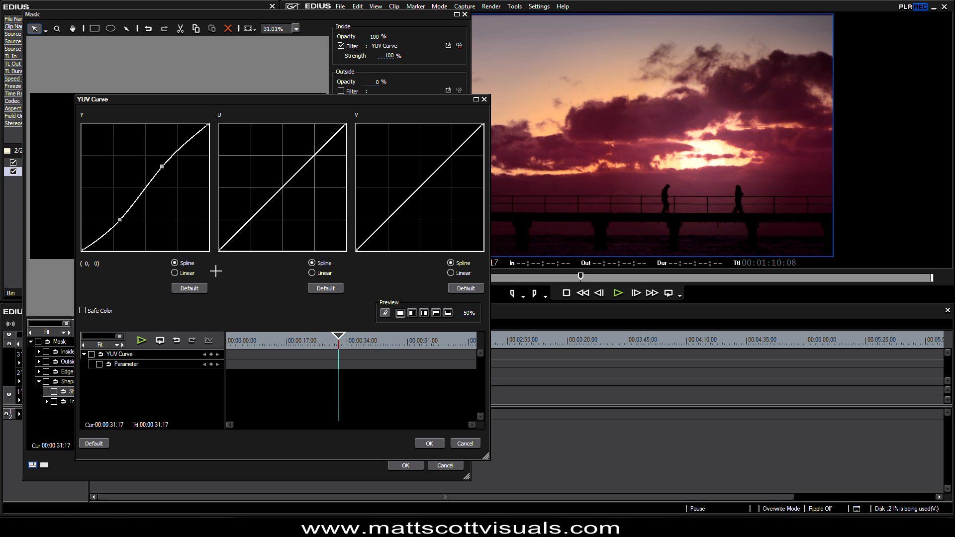
{"action": "left_click_drag", "start_coordinate": [219, 248], "coordinate": [245, 233]}
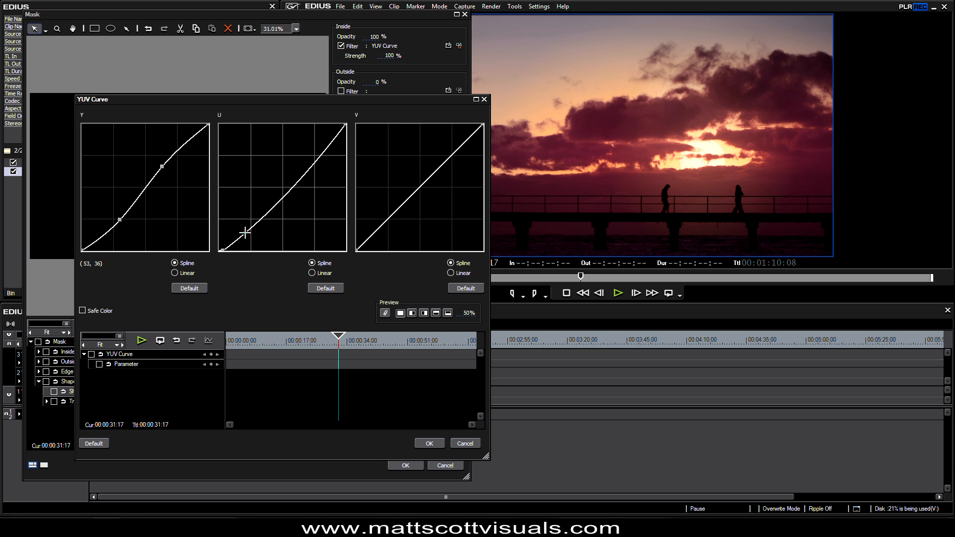
{"action": "left_click_drag", "start_coordinate": [245, 233], "coordinate": [245, 231]}
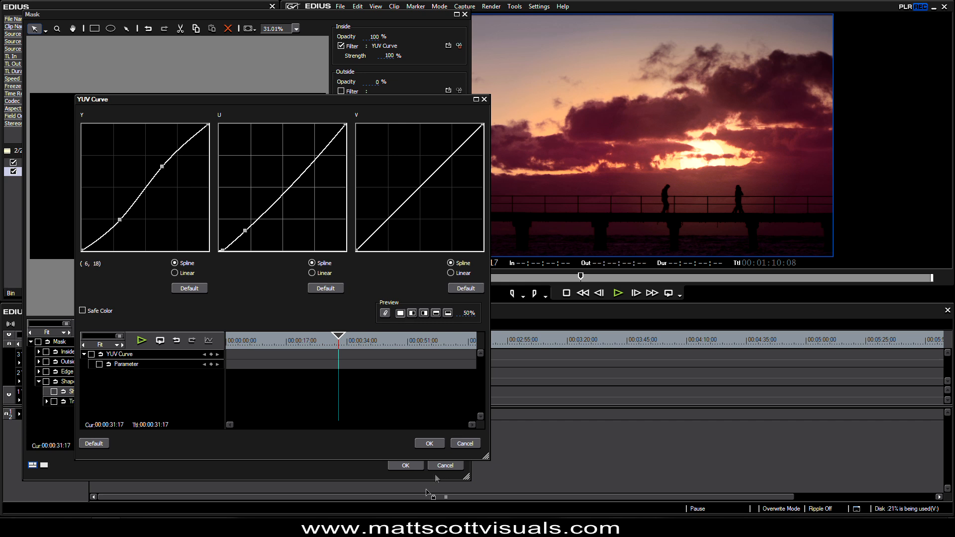
{"action": "left_click", "coordinate": [431, 444]}
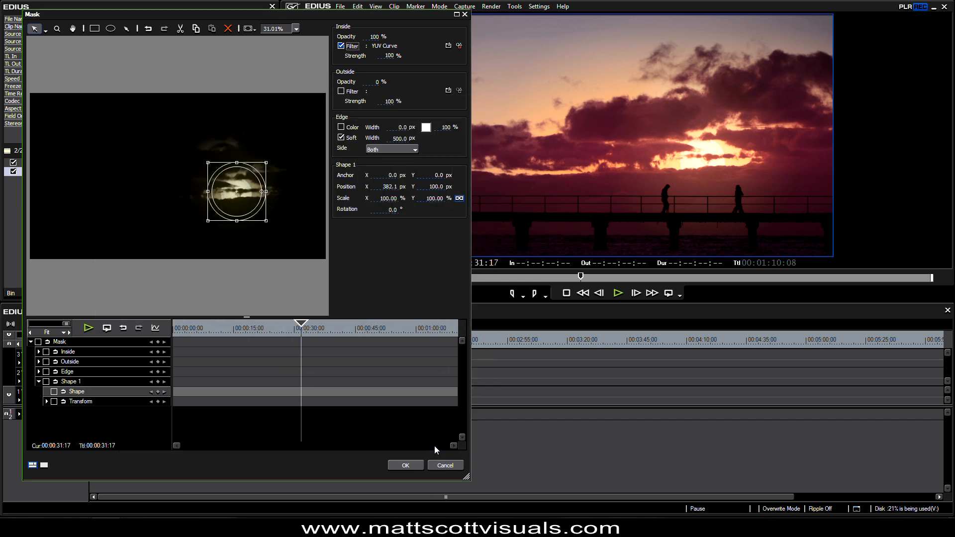
{"action": "left_click", "coordinate": [407, 466]}
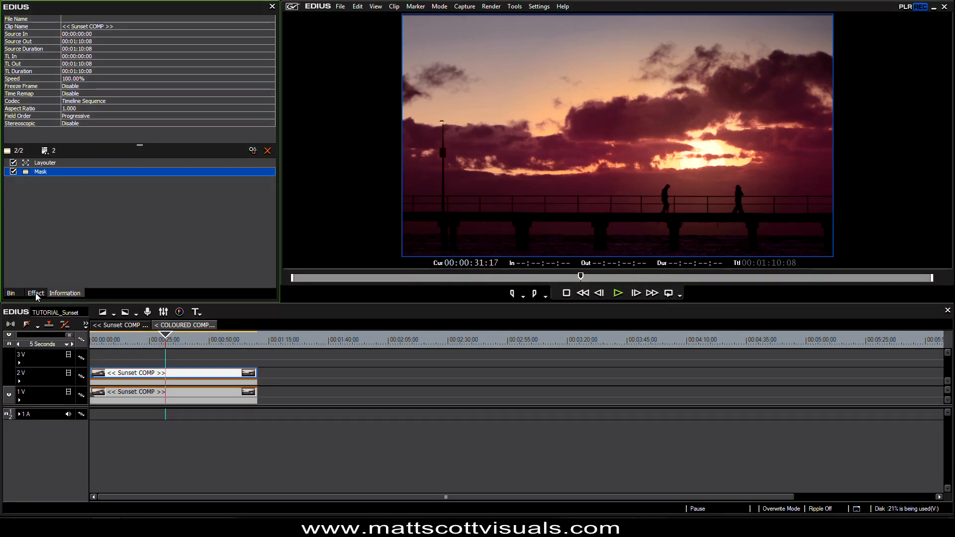
Add a Smooth Blur filter with a radius of 12 to the Sunset COMP clip on 2V.
{"action": "left_click", "coordinate": [35, 293]}
{"action": "scroll", "coordinate": [79, 149], "scroll_direction": "up", "scroll_amount": 8}
{"action": "scroll", "coordinate": [90, 166], "scroll_direction": "down", "scroll_amount": 9}
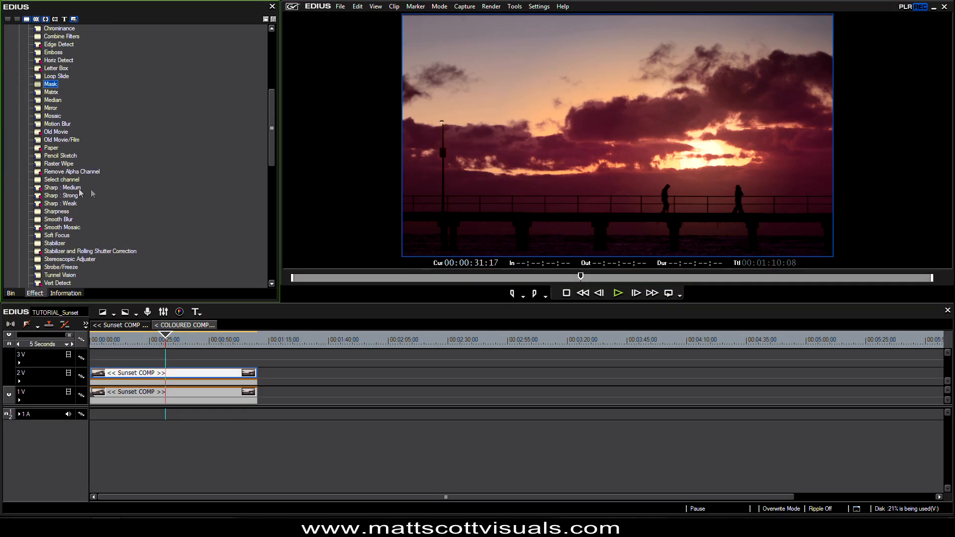
{"action": "left_click_drag", "start_coordinate": [58, 219], "coordinate": [154, 374]}
{"action": "left_click", "coordinate": [65, 294]}
{"action": "double_click", "coordinate": [49, 181]}
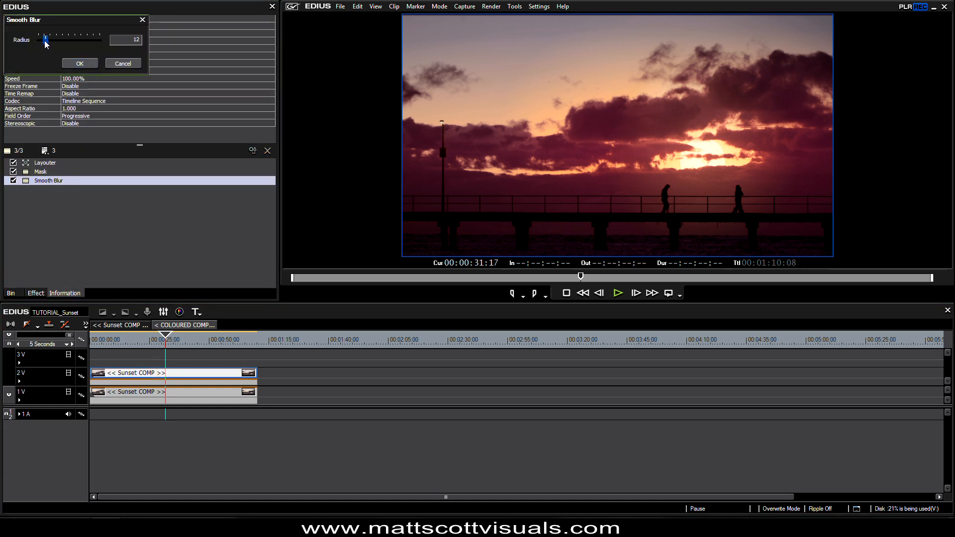
{"action": "left_click", "coordinate": [79, 64]}
Review the blended sun glow full screen and at a slightly earlier frame, around 00:00:30:21.
{"action": "double_click", "coordinate": [621, 200]}
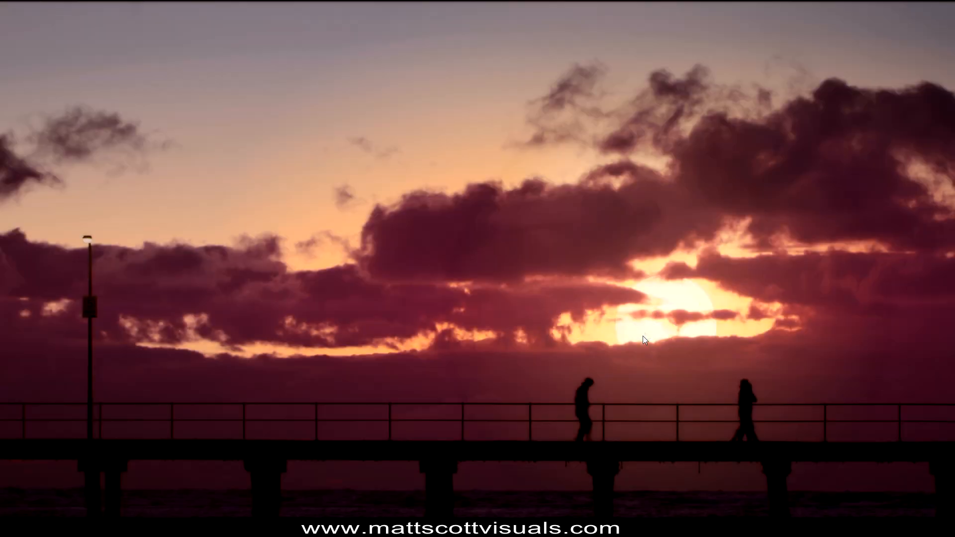
{"action": "double_click", "coordinate": [693, 342]}
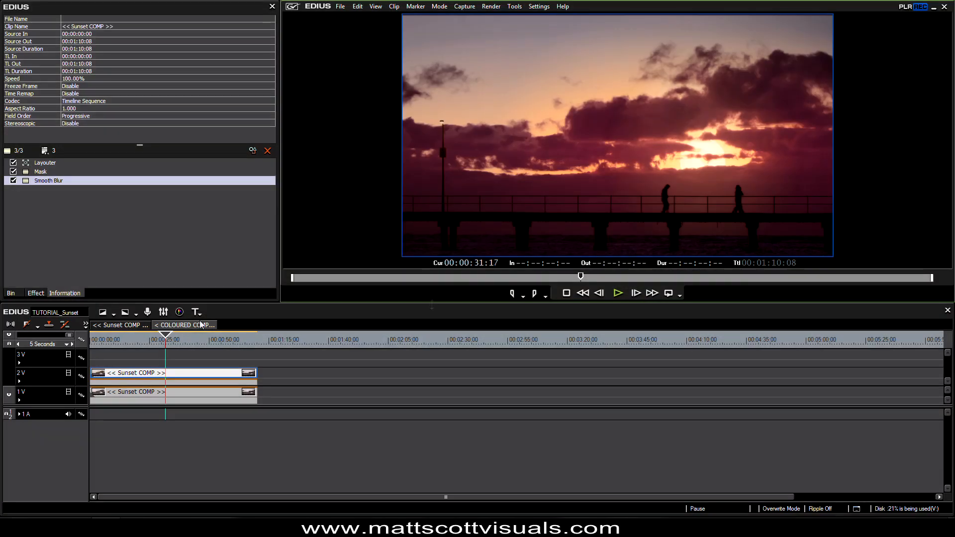
{"action": "mouse_move", "coordinate": [167, 343]}
{"action": "left_mouse_down"}
{"action": "mouse_move", "coordinate": [195, 347]}
{"action": "mouse_move", "coordinate": [162, 348]}
{"action": "left_mouse_up"}
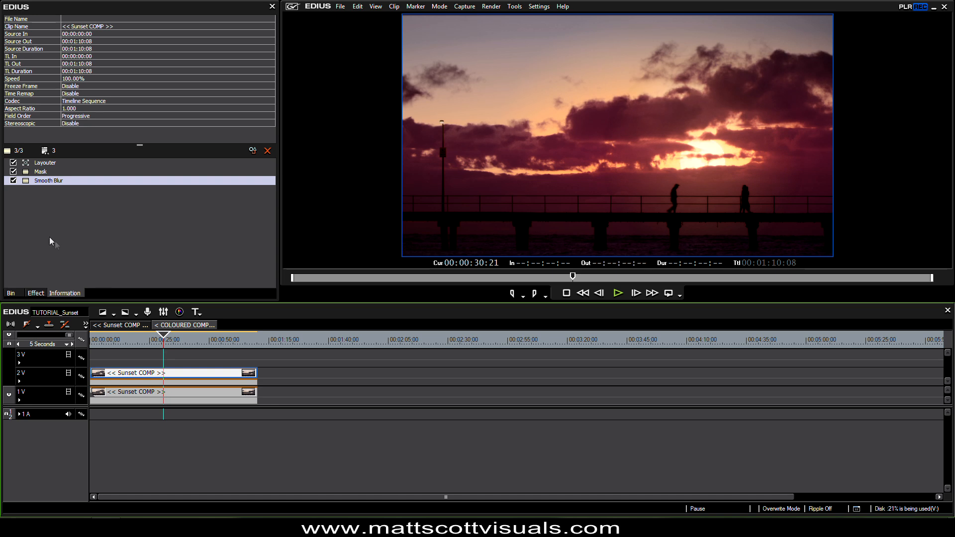
Add another YUV Curve filter to the Sunset COMP clip on 1V and open its settings beside the preview.
{"action": "left_click", "coordinate": [40, 292]}
{"action": "scroll", "coordinate": [119, 256], "scroll_direction": "down", "scroll_amount": 6}
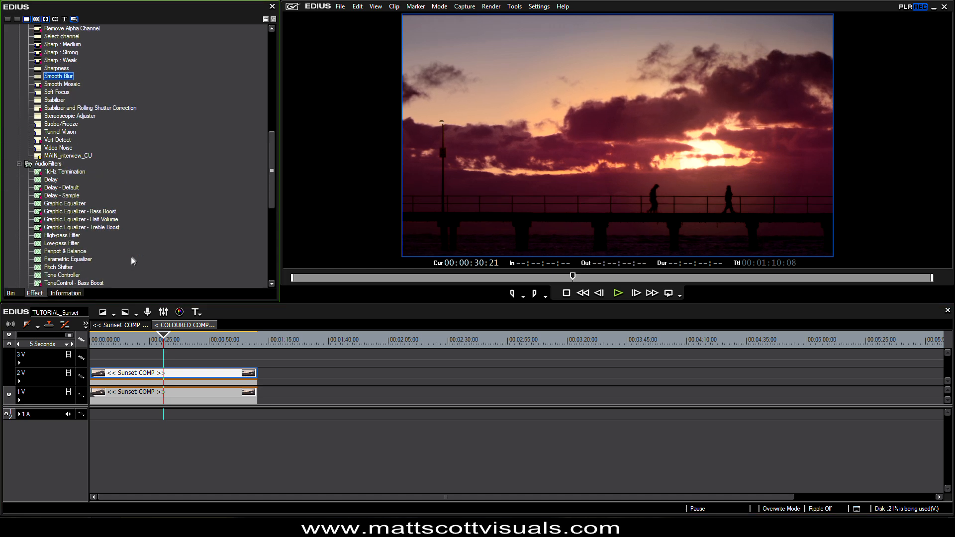
{"action": "scroll", "coordinate": [104, 157], "scroll_direction": "up", "scroll_amount": 15}
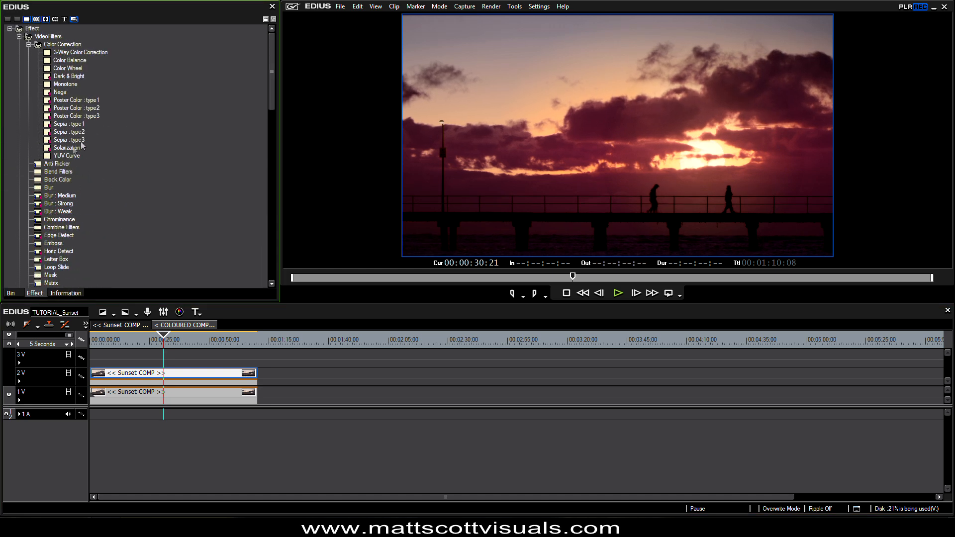
{"action": "left_click_drag", "start_coordinate": [106, 187], "coordinate": [172, 394]}
{"action": "double_click", "coordinate": [43, 199]}
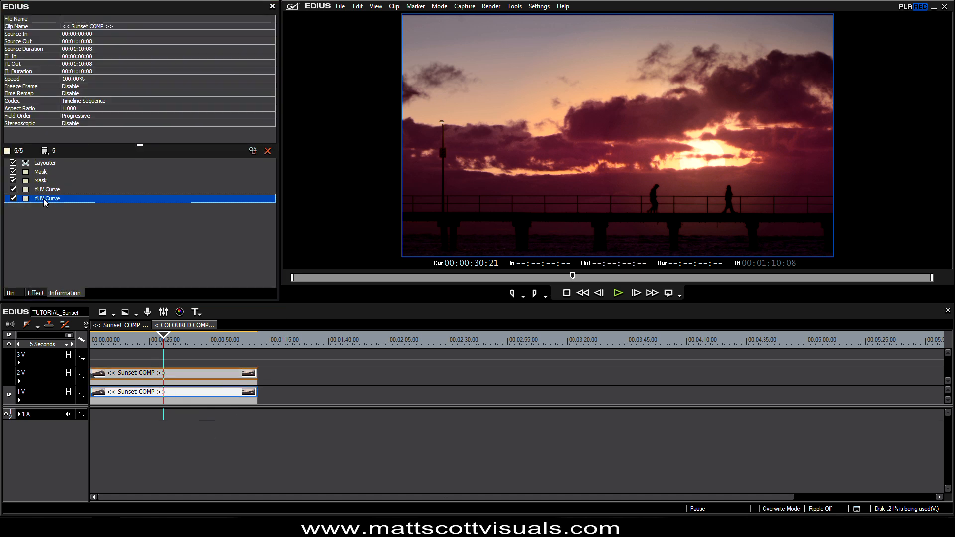
{"action": "left_click_drag", "start_coordinate": [281, 99], "coordinate": [313, 270]}
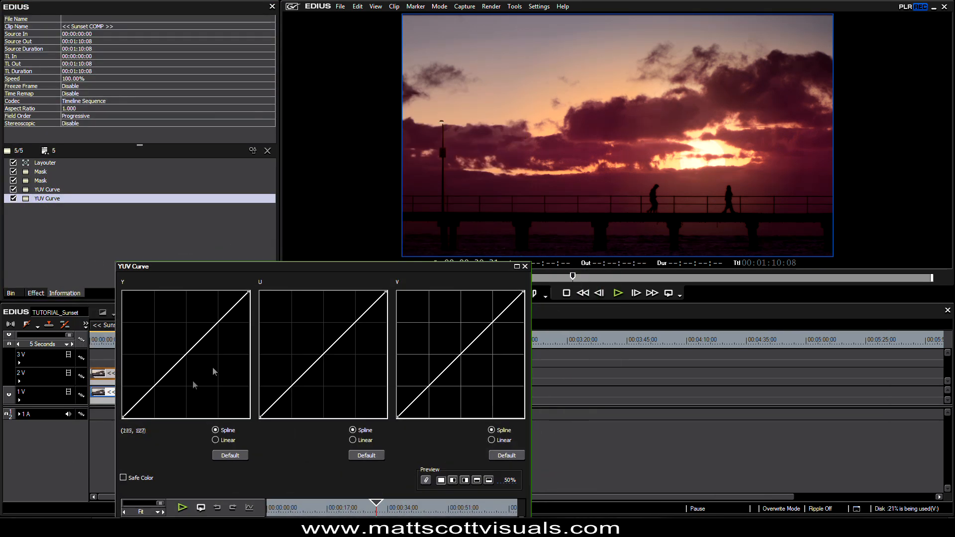
Shape the Y channel into a gentle S-curve with a shadow anchor and points at about (109, 103) and (192, 197).
{"action": "left_click_drag", "start_coordinate": [145, 397], "coordinate": [144, 395]}
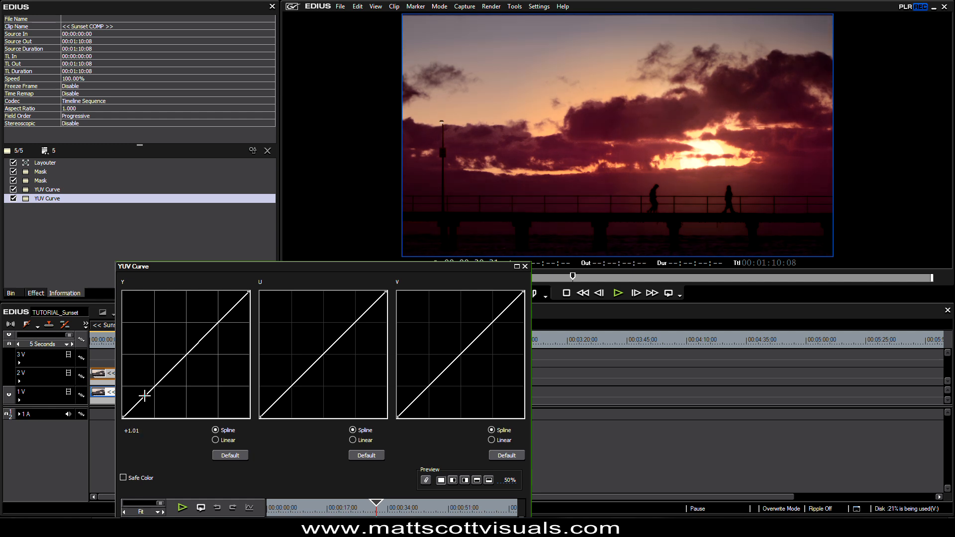
{"action": "left_click", "coordinate": [177, 366]}
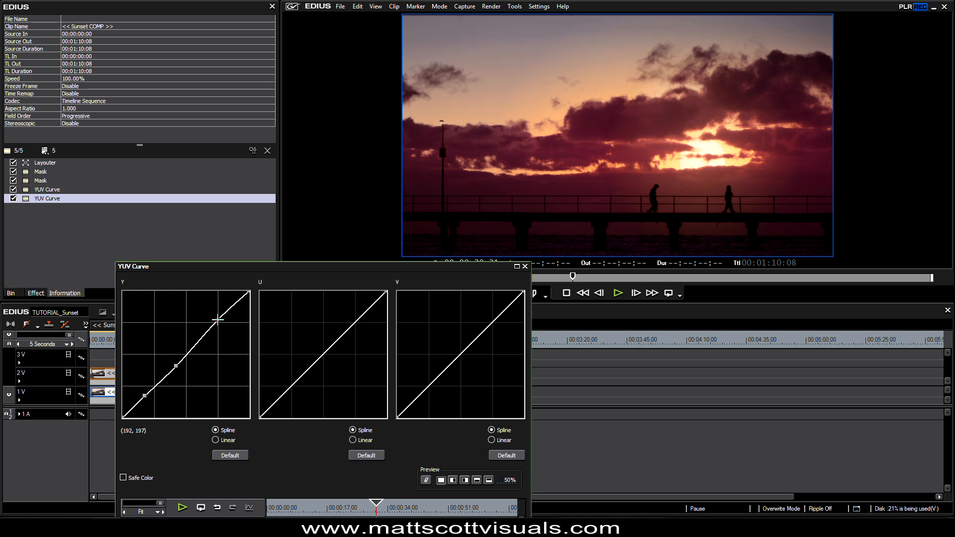
{"action": "left_click", "coordinate": [217, 319]}
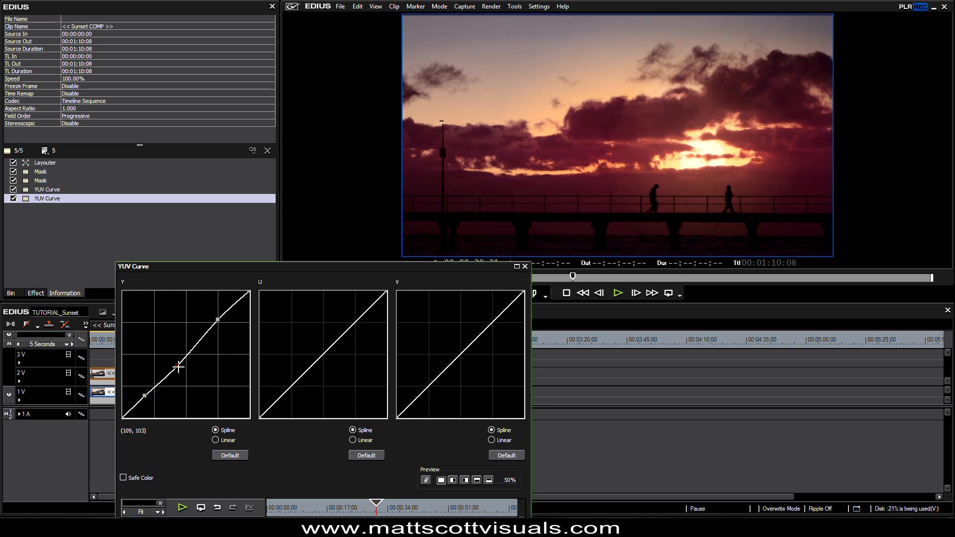
Bend the U channel into a mild S-curve, lower end below the diagonal and upper middle above it, and accept the YUV Curve settings.
{"action": "left_click_drag", "start_coordinate": [295, 385], "coordinate": [296, 387]}
{"action": "left_click_drag", "start_coordinate": [333, 344], "coordinate": [331, 339]}
{"action": "left_click_drag", "start_coordinate": [295, 386], "coordinate": [293, 384]}
{"action": "left_click", "coordinate": [329, 337]}
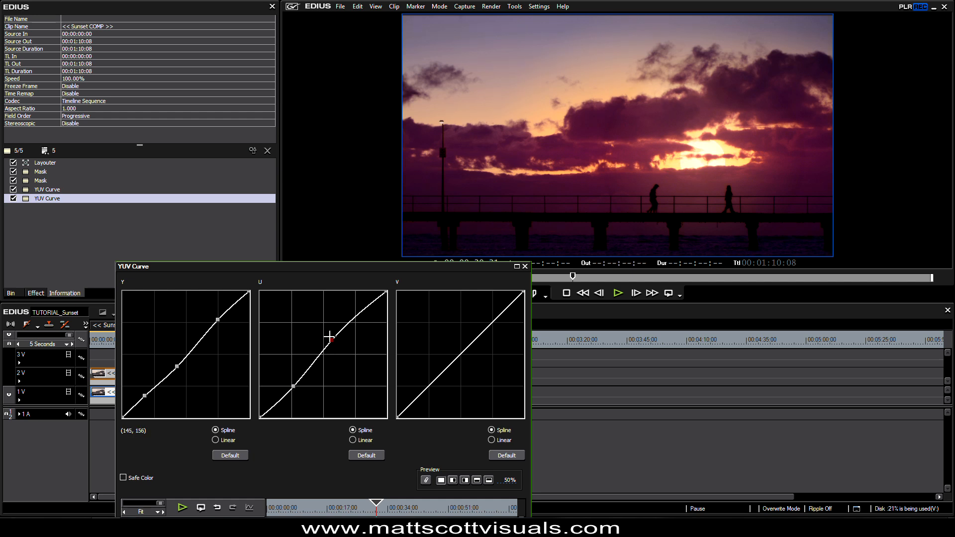
{"action": "left_click_drag", "start_coordinate": [330, 341], "coordinate": [332, 342]}
{"action": "left_click_drag", "start_coordinate": [442, 266], "coordinate": [465, 113]}
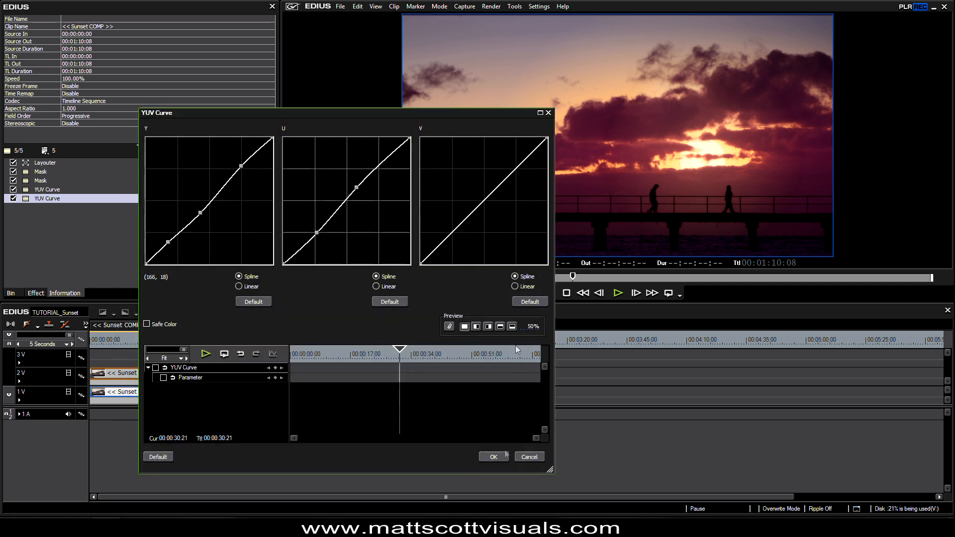
{"action": "left_click", "coordinate": [494, 457]}
Place the original walkingpier_10bit footage on 3V above the graded composite, with the playhead around 00:00:36:07 for comparison.
{"action": "left_click_drag", "start_coordinate": [183, 340], "coordinate": [141, 349]}
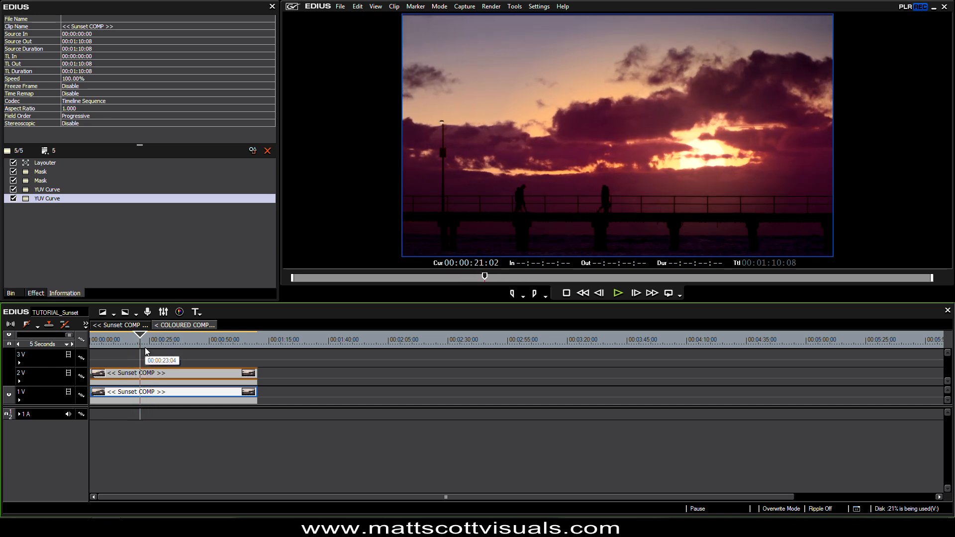
{"action": "left_click_drag", "start_coordinate": [148, 351], "coordinate": [177, 345]}
{"action": "left_click", "coordinate": [11, 294]}
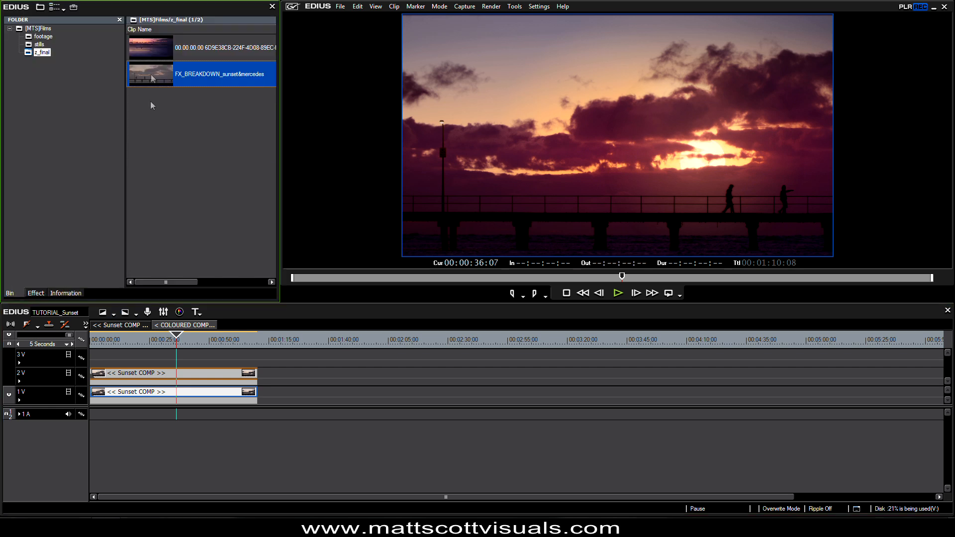
{"action": "left_click", "coordinate": [43, 37]}
{"action": "left_click_drag", "start_coordinate": [147, 45], "coordinate": [79, 356]}
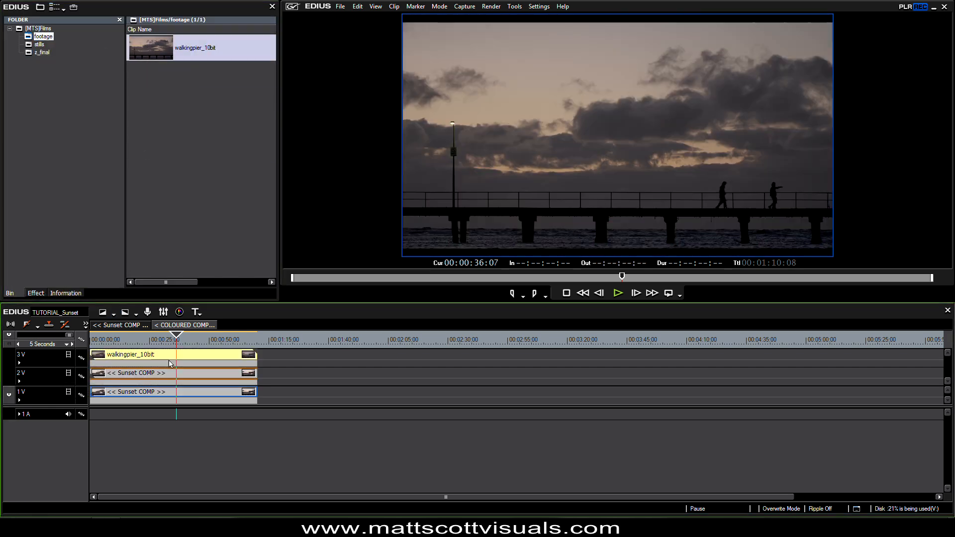
Compare the original footage with the graded composite by disabling and re-enabling the 3V clip, including full screen and at about 00:00:27:08.
{"action": "key", "text": "0"}
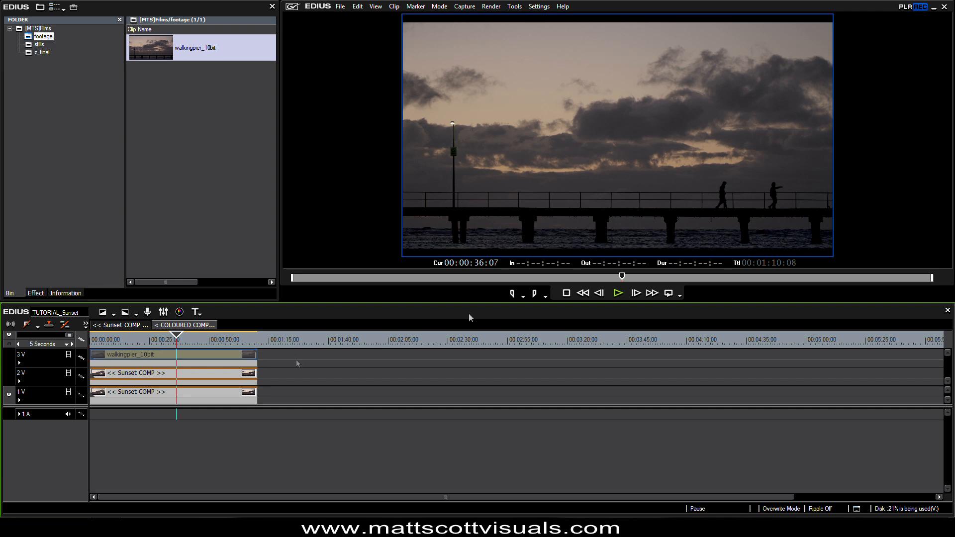
{"action": "key", "text": "0"}
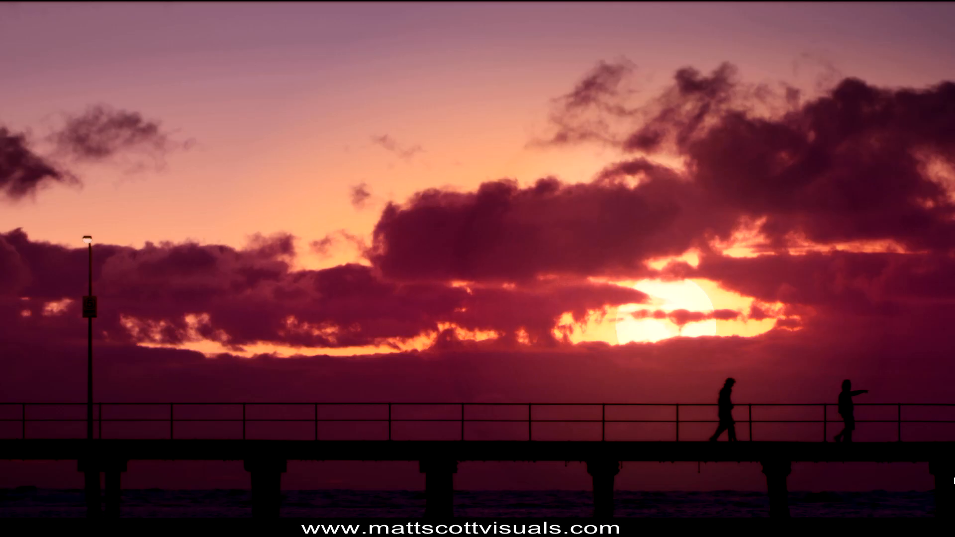
{"action": "key", "text": "0"}
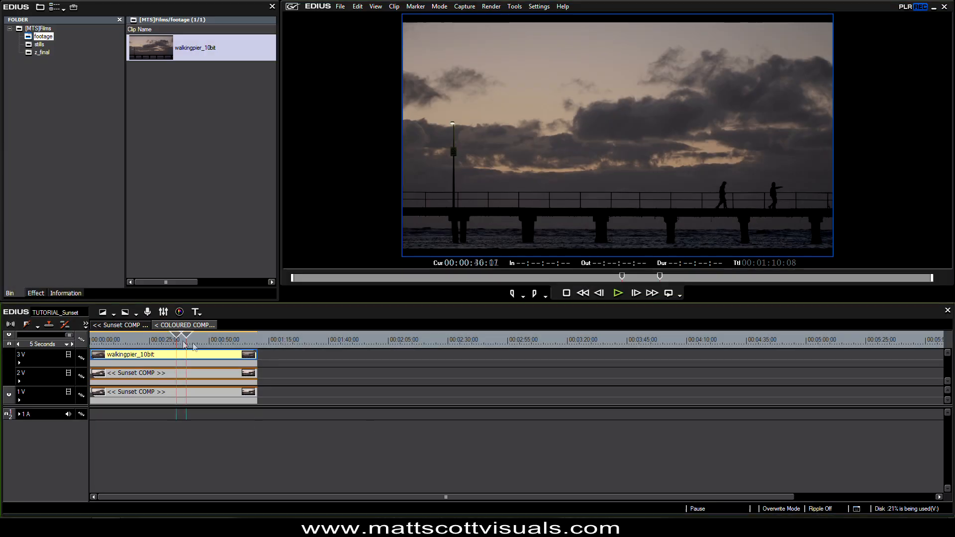
{"action": "left_click", "coordinate": [205, 348]}
{"action": "left_click_drag", "start_coordinate": [205, 346], "coordinate": [155, 353]}
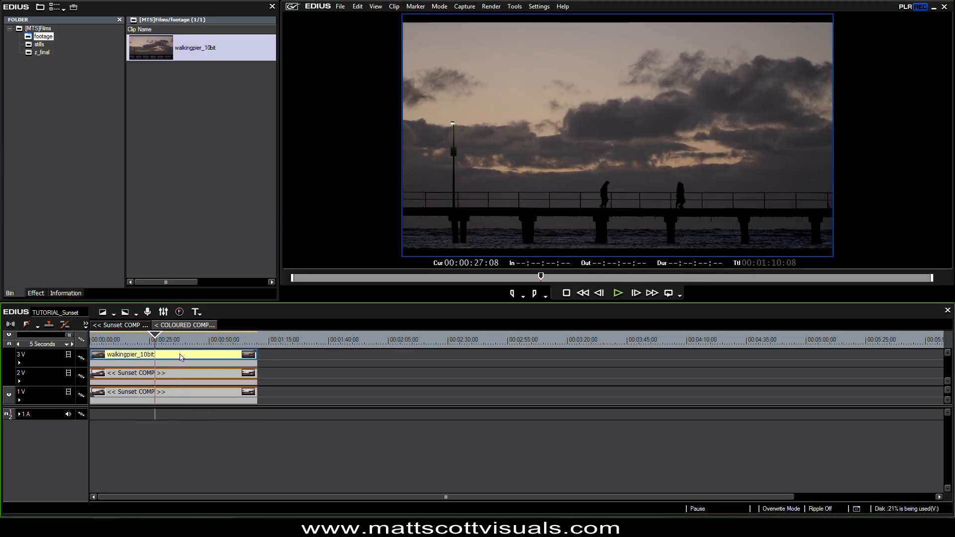
Delete the walkingpier_10bit clip from 3V and review the graded composite between about 00:00:35:06 and 00:00:24:10.
{"action": "key", "text": "Delete"}
{"action": "left_click", "coordinate": [174, 348]}
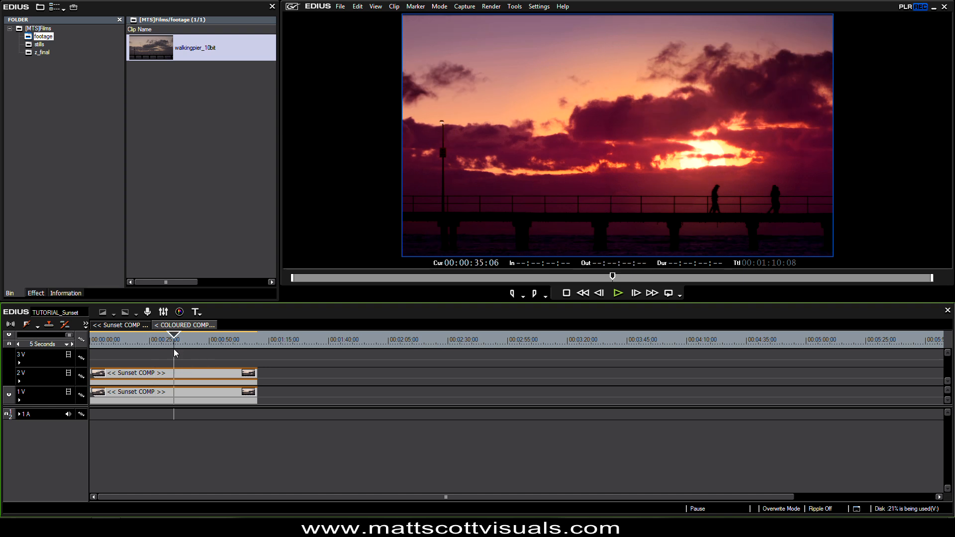
{"action": "left_click_drag", "start_coordinate": [174, 349], "coordinate": [165, 348]}
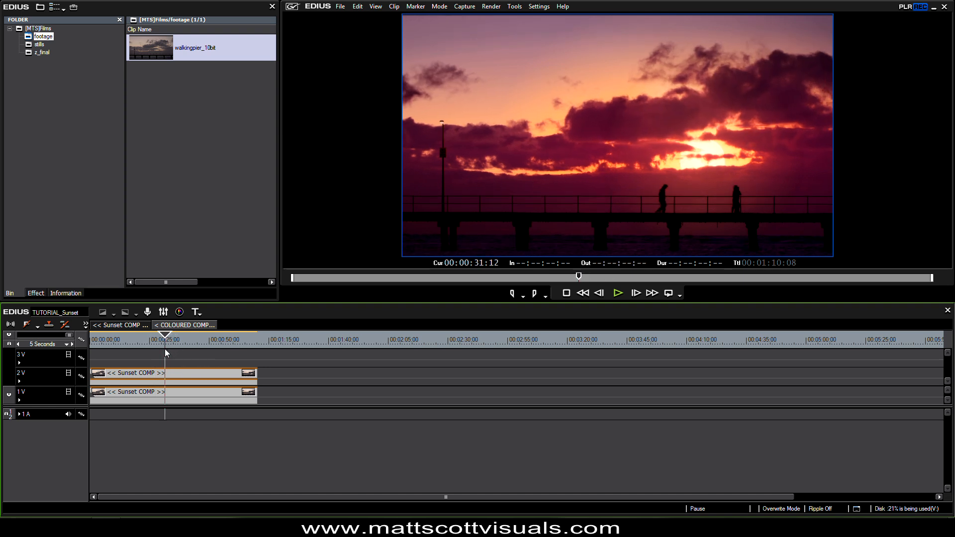
{"action": "left_click_drag", "start_coordinate": [165, 348], "coordinate": [148, 350]}
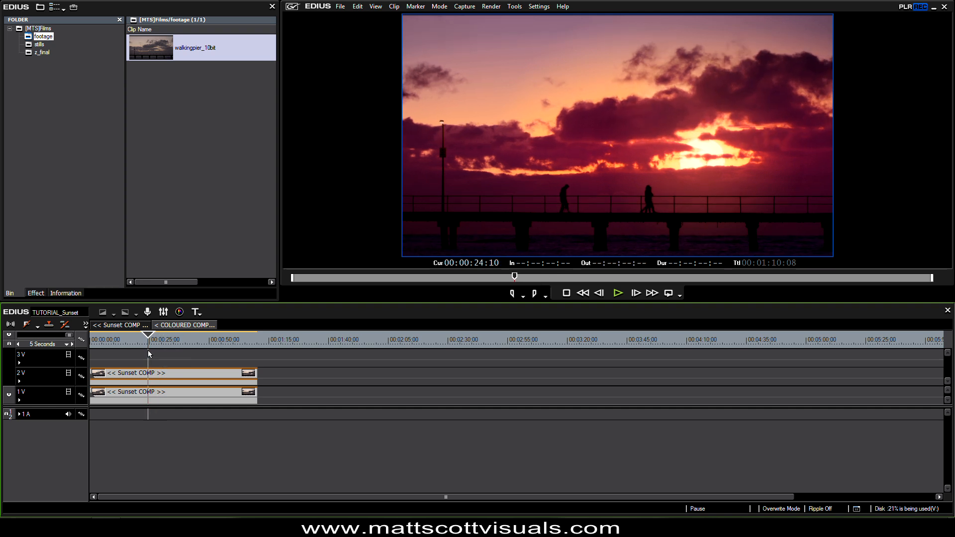